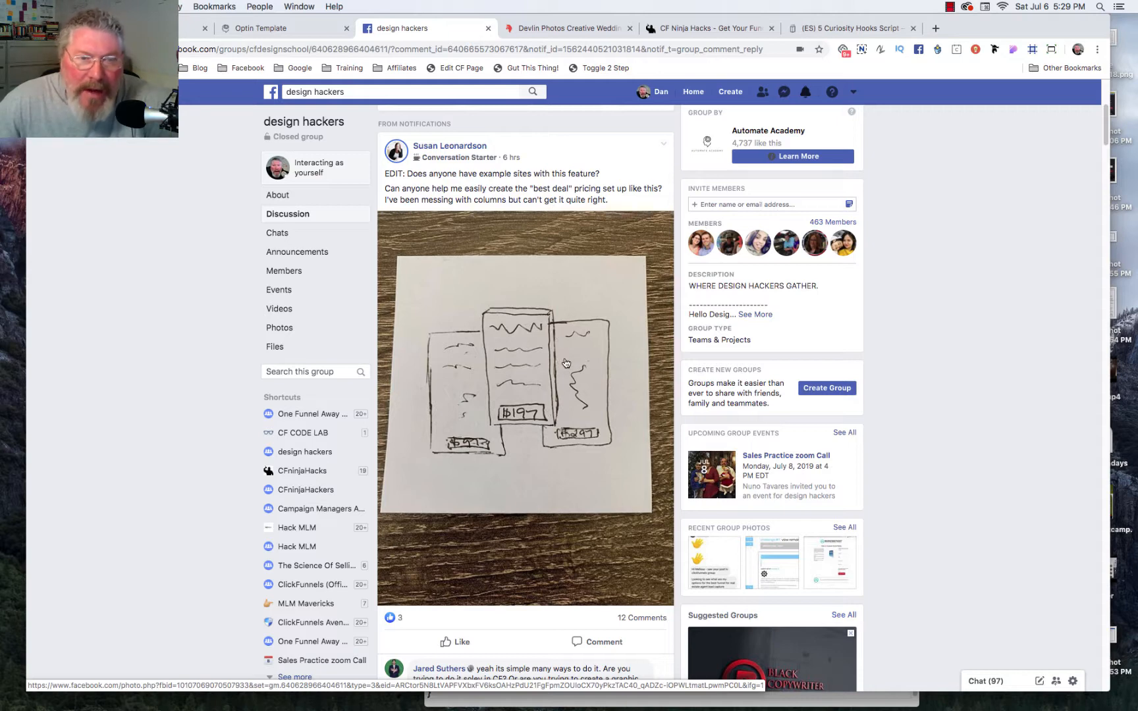
# View the finished pricing page preview, and add a full-width section above the existing pricing boxes in the ClickFunnels editor
pyautogui.click(277, 30)
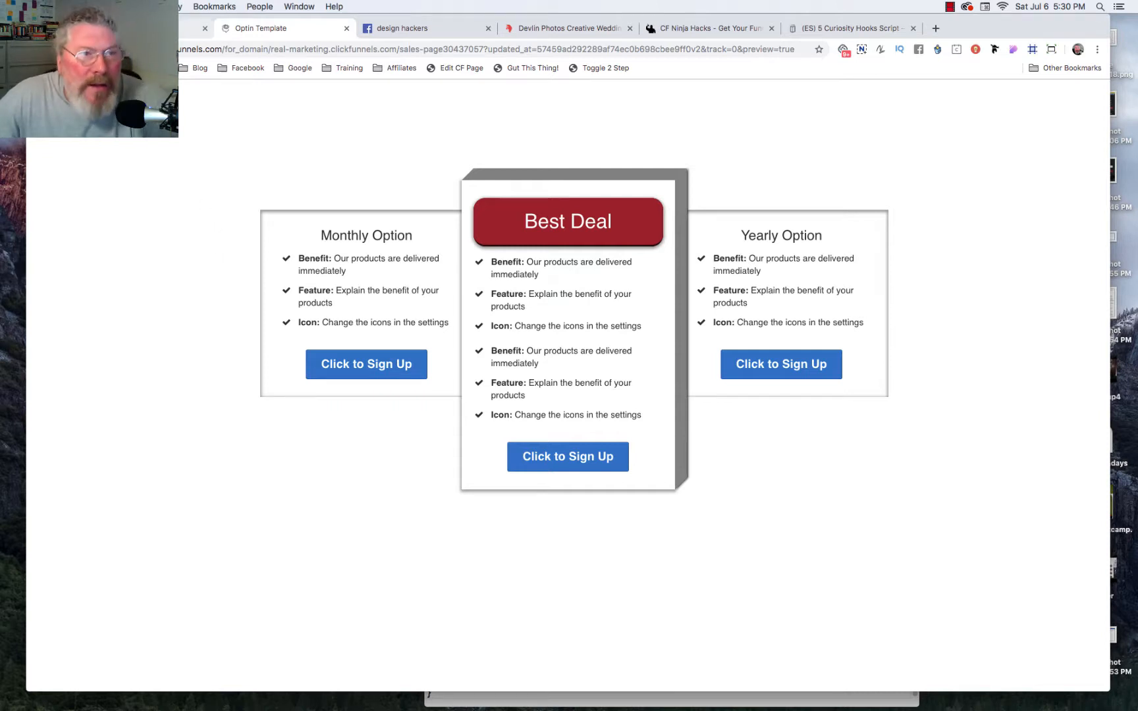
pyautogui.click(146, 29)
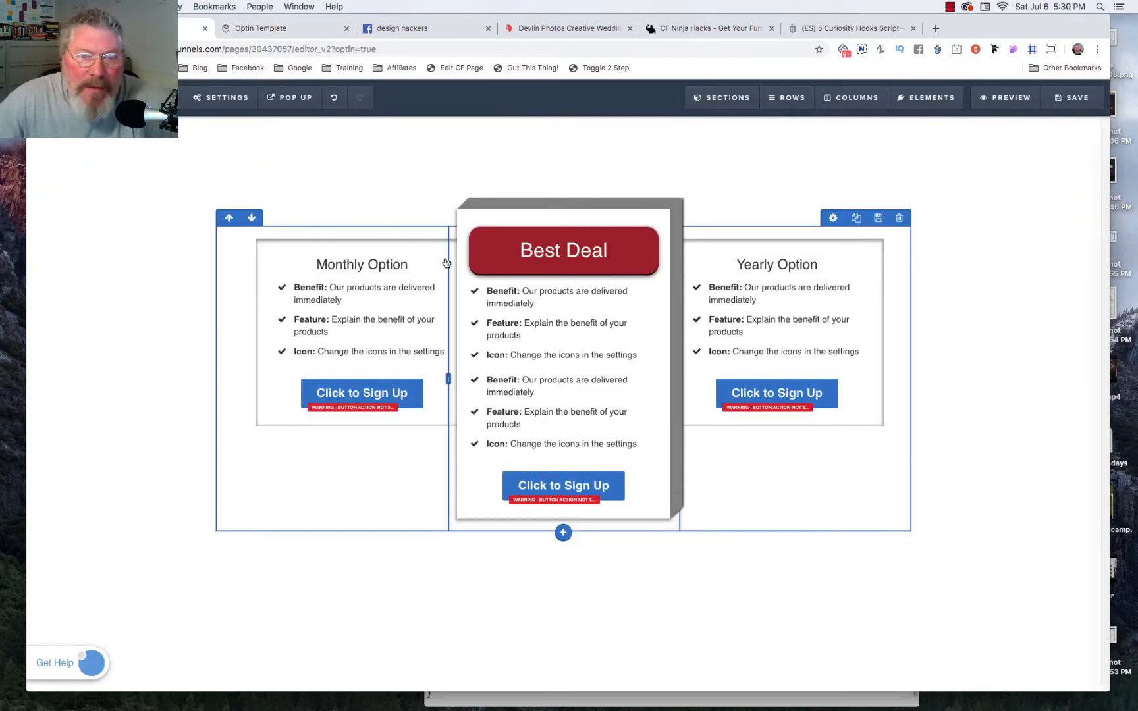
pyautogui.moveTo(725, 106)
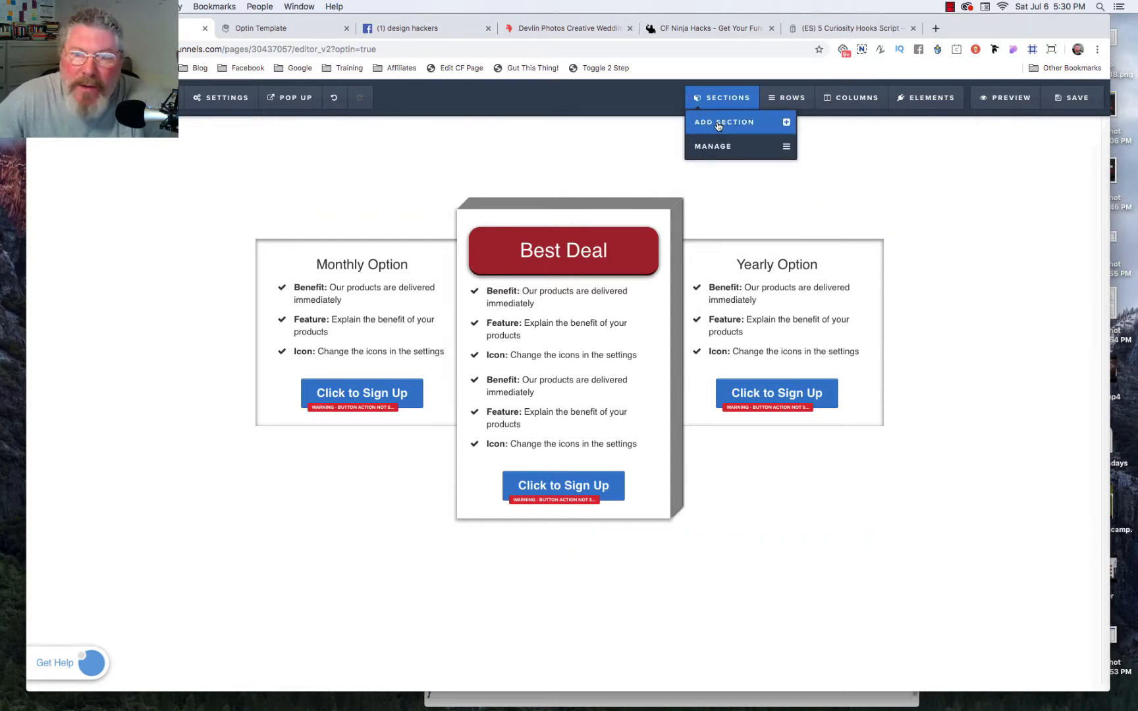
pyautogui.click(718, 125)
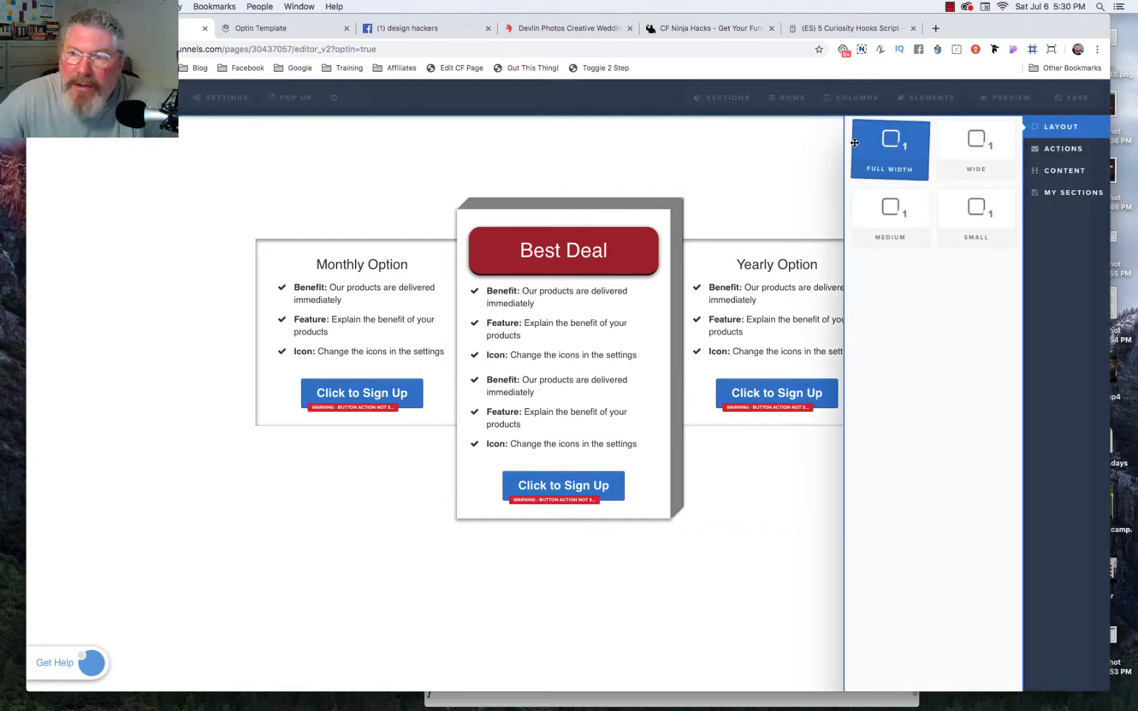
pyautogui.moveTo(888, 140); pyautogui.dragTo(565, 132)
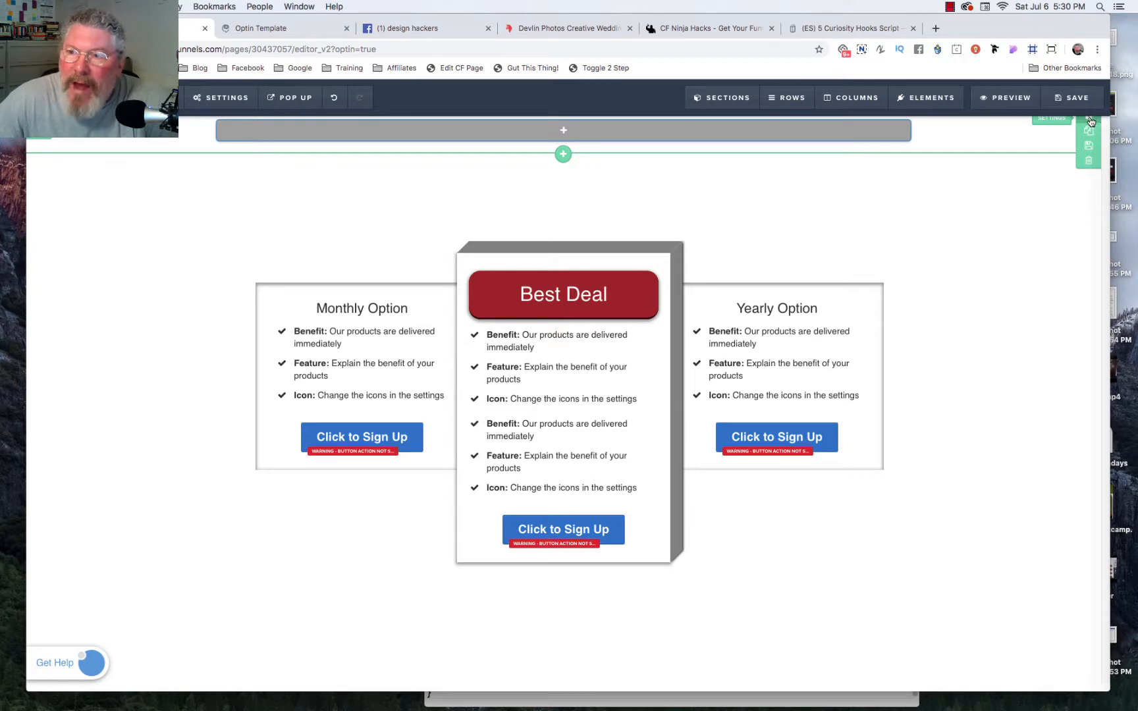
# Set the new section's top margin and top padding to 100 each
pyautogui.click(1090, 121)
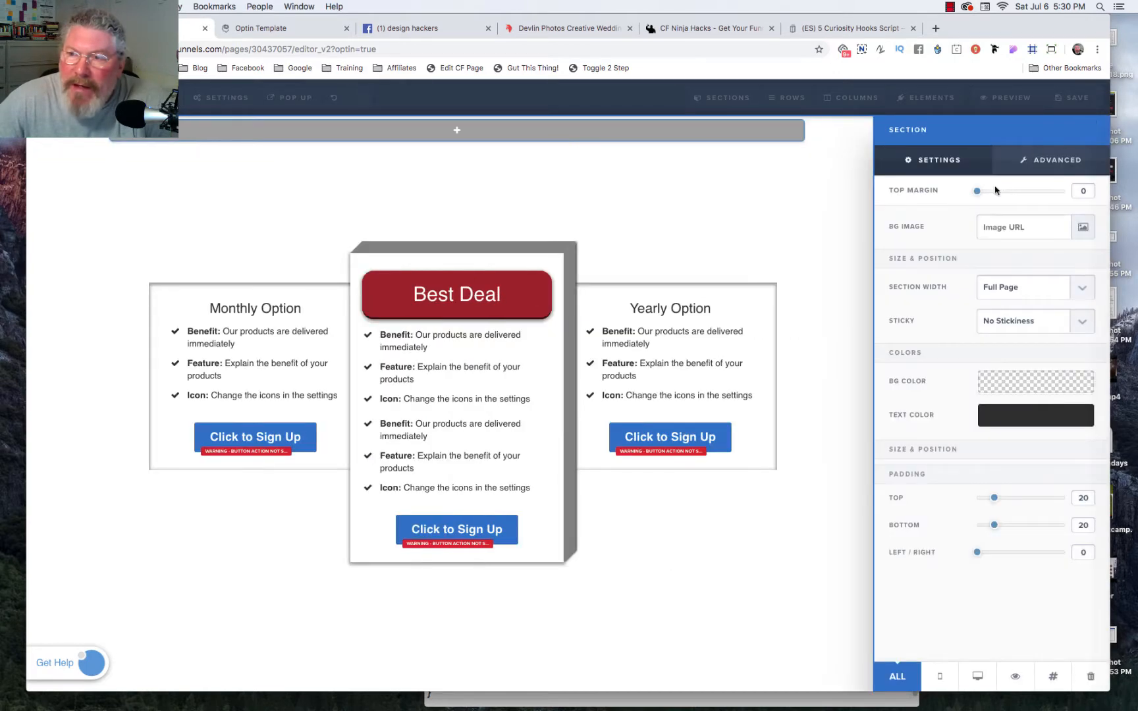
pyautogui.moveTo(978, 196); pyautogui.dragTo(1080, 197)
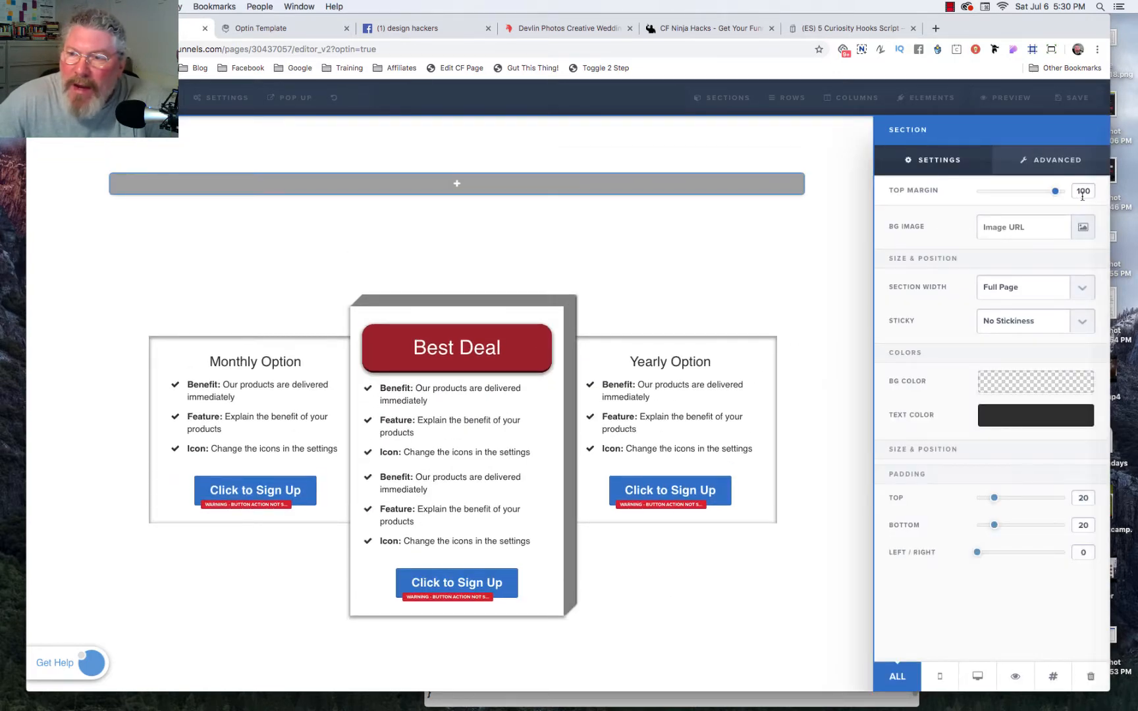
pyautogui.moveTo(994, 499); pyautogui.dragTo(1064, 499)
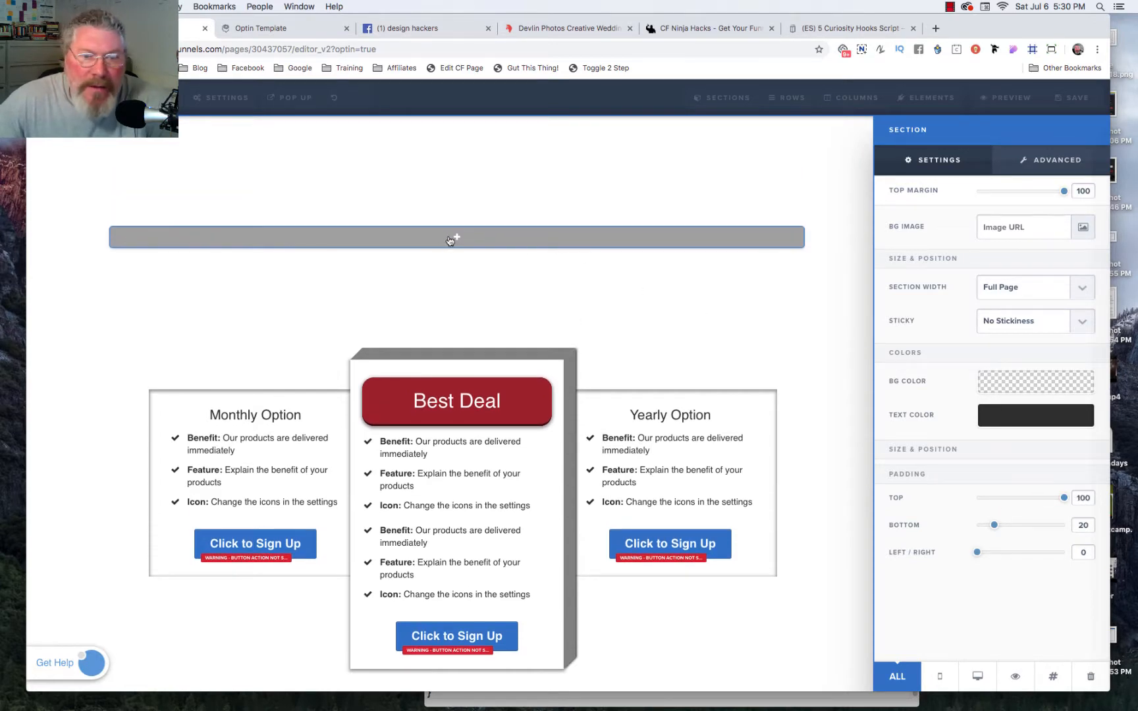
# Add a three-column row inside the new empty section
pyautogui.click(450, 239)
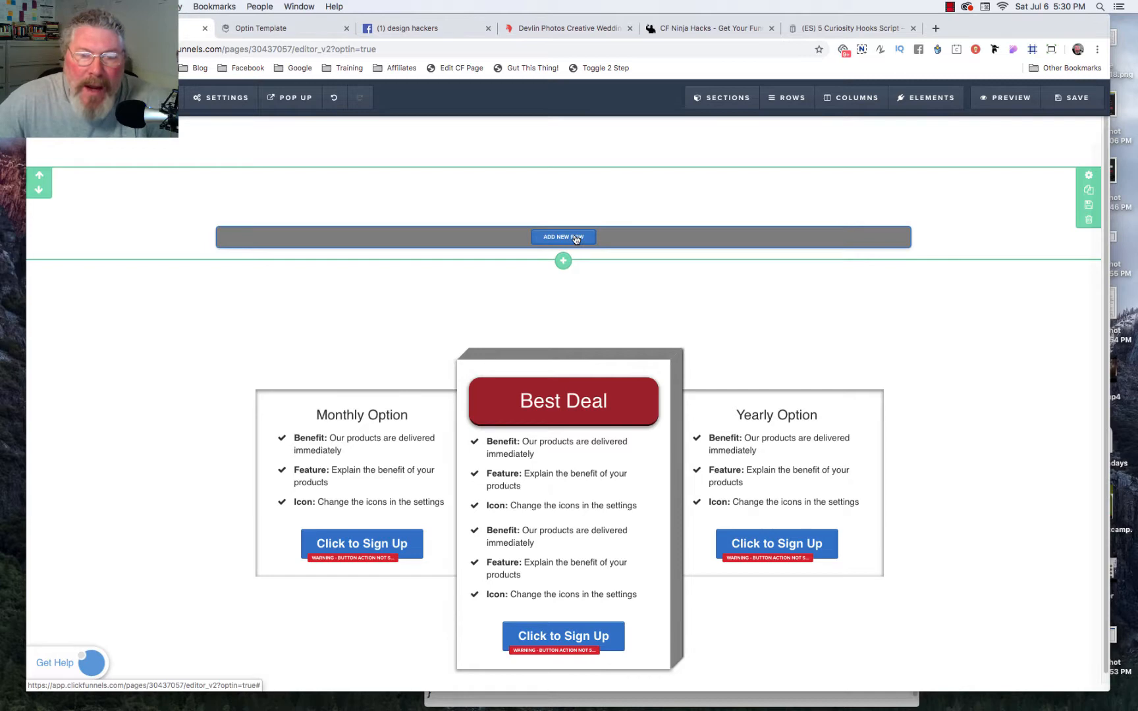
pyautogui.click(576, 239)
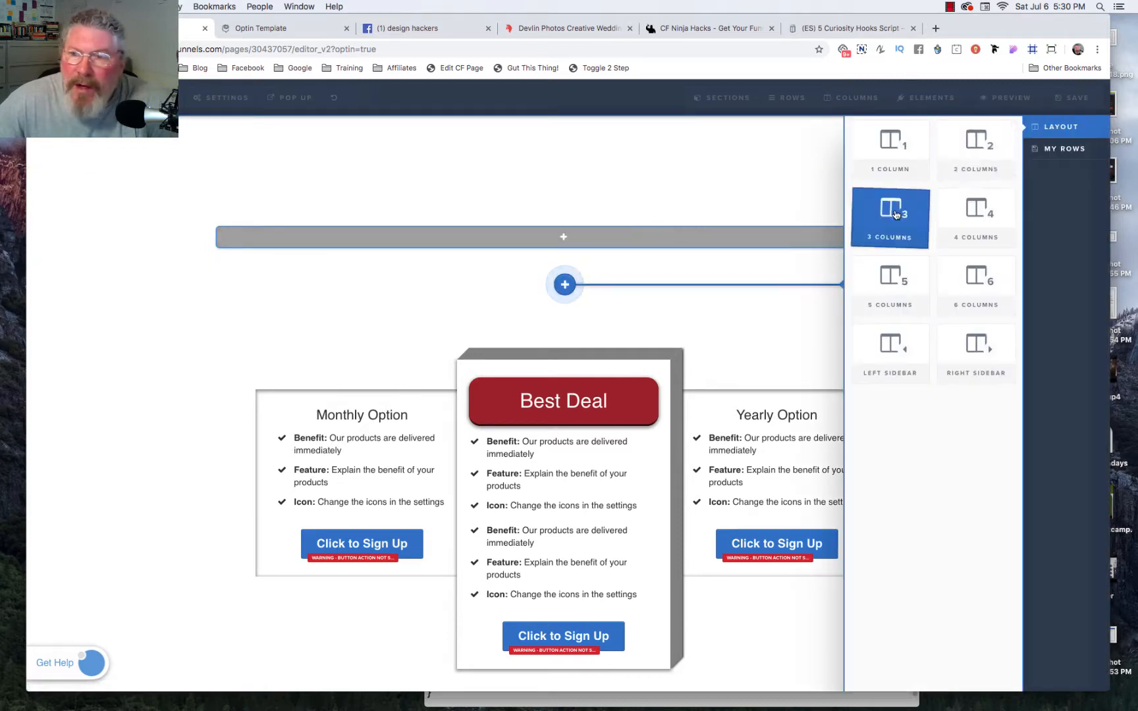
pyautogui.moveTo(895, 214); pyautogui.dragTo(569, 242)
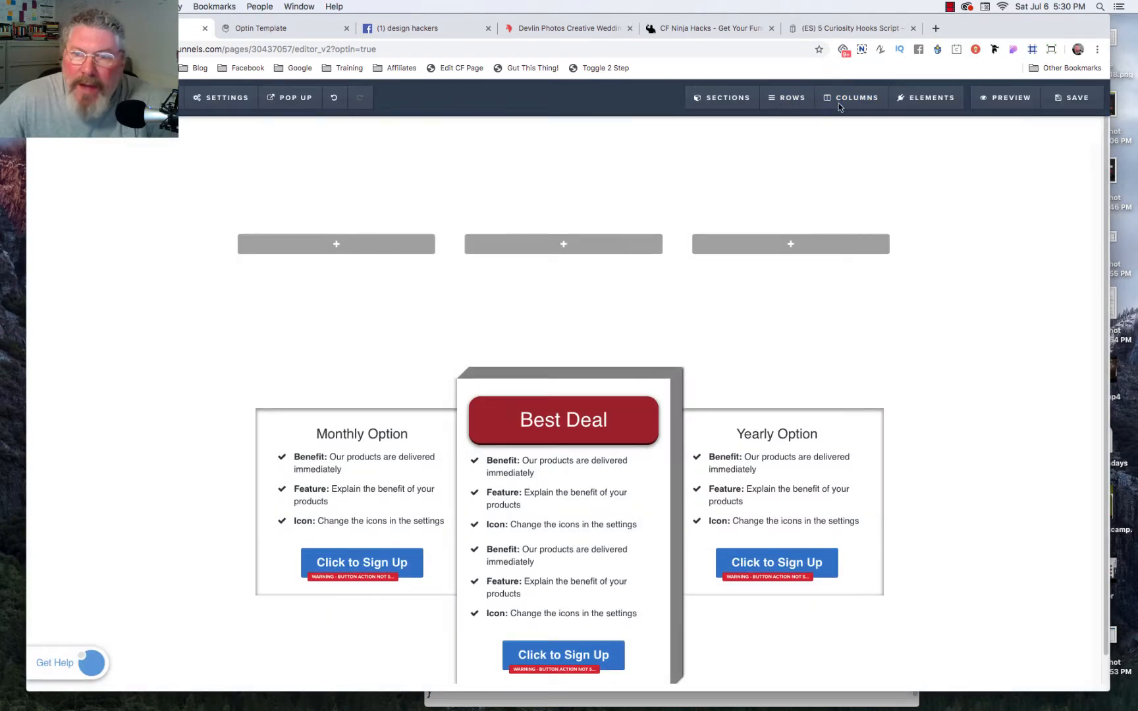
# Add a sub-headline to the new row's first column and place a cloned copy in each of the other two columns
pyautogui.click(337, 245)
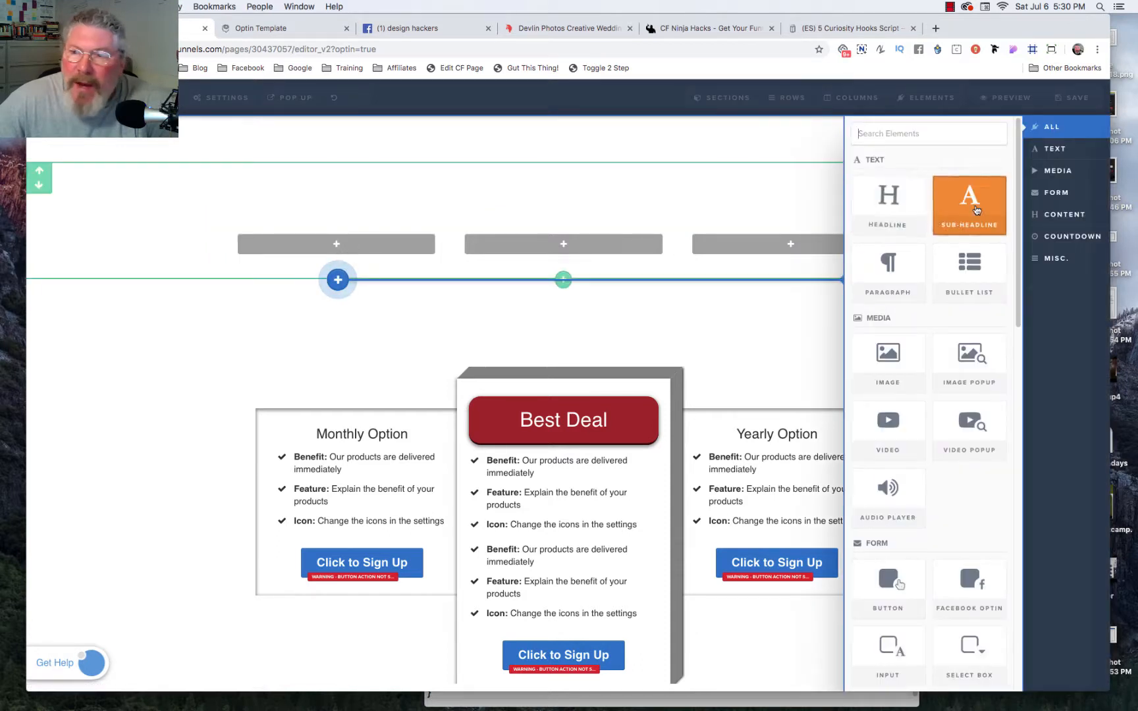
pyautogui.click(977, 210)
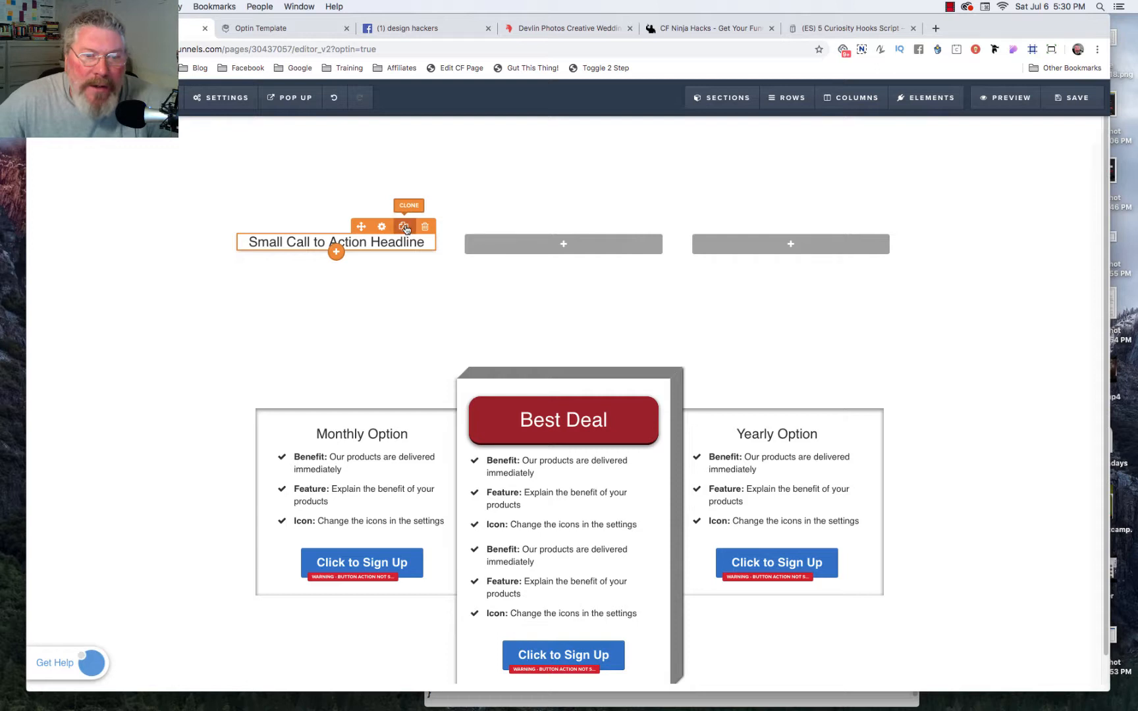
pyautogui.click(405, 228)
pyautogui.click(405, 228)
pyautogui.moveTo(387, 260); pyautogui.dragTo(560, 259)
pyautogui.moveTo(336, 258); pyautogui.dragTo(749, 244)
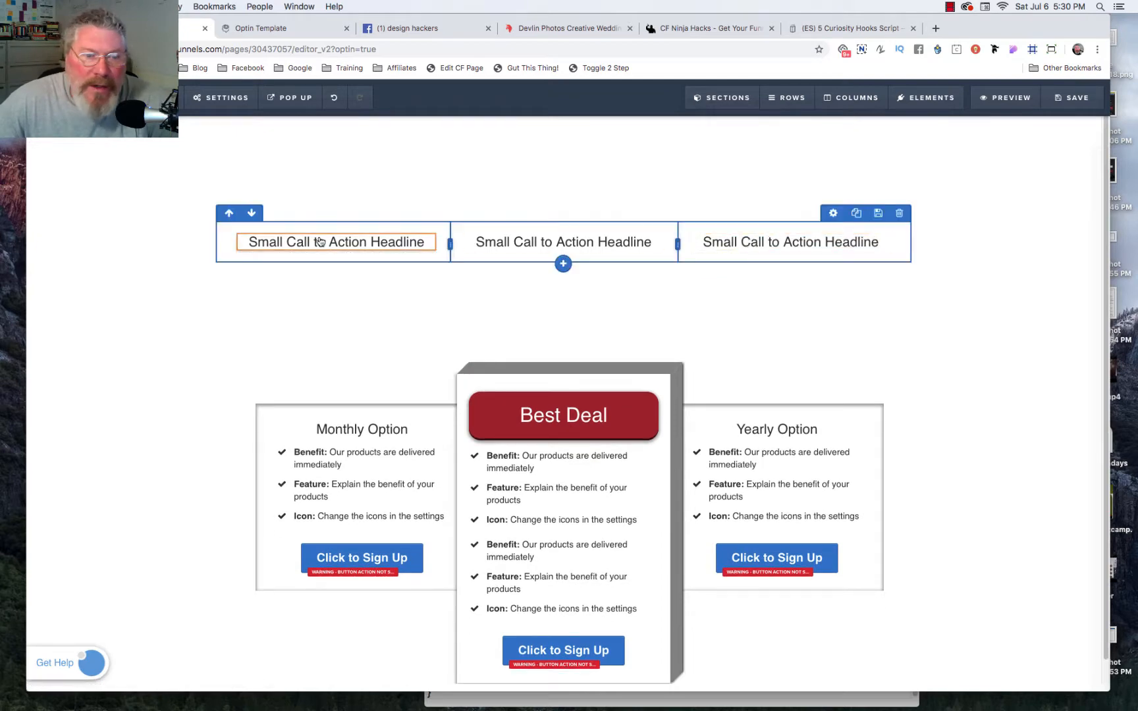
# Add a bullet list and a button beneath the sub-headline in the new row's first column
pyautogui.click(337, 252)
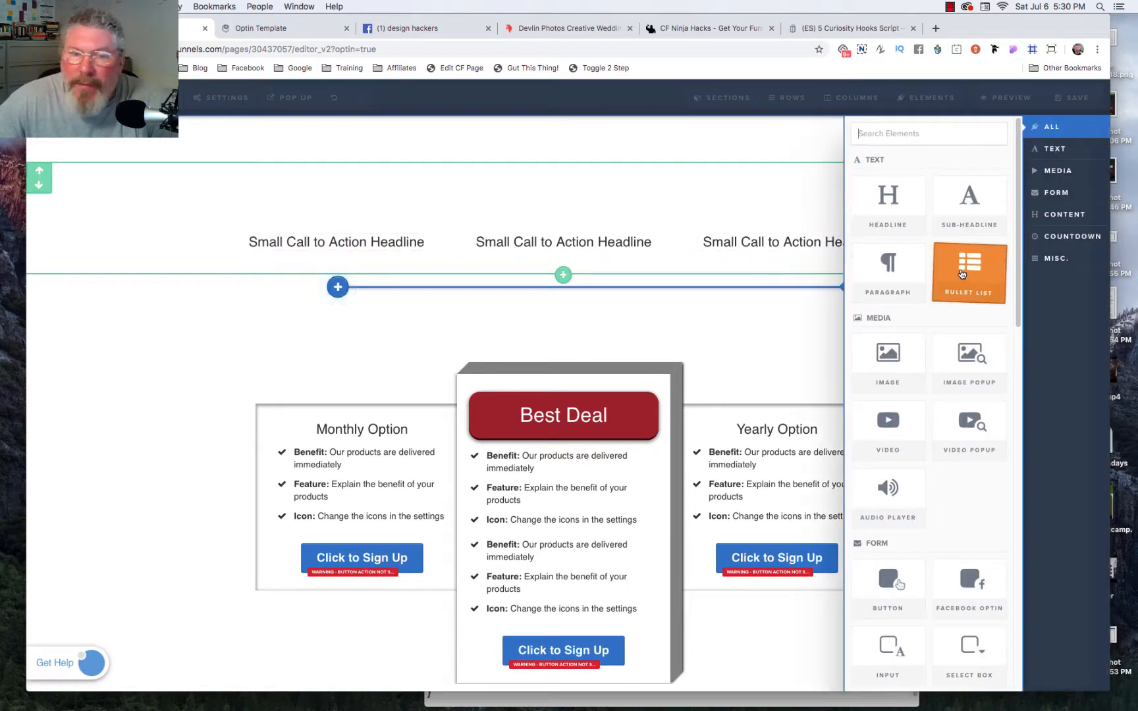
pyautogui.click(961, 274)
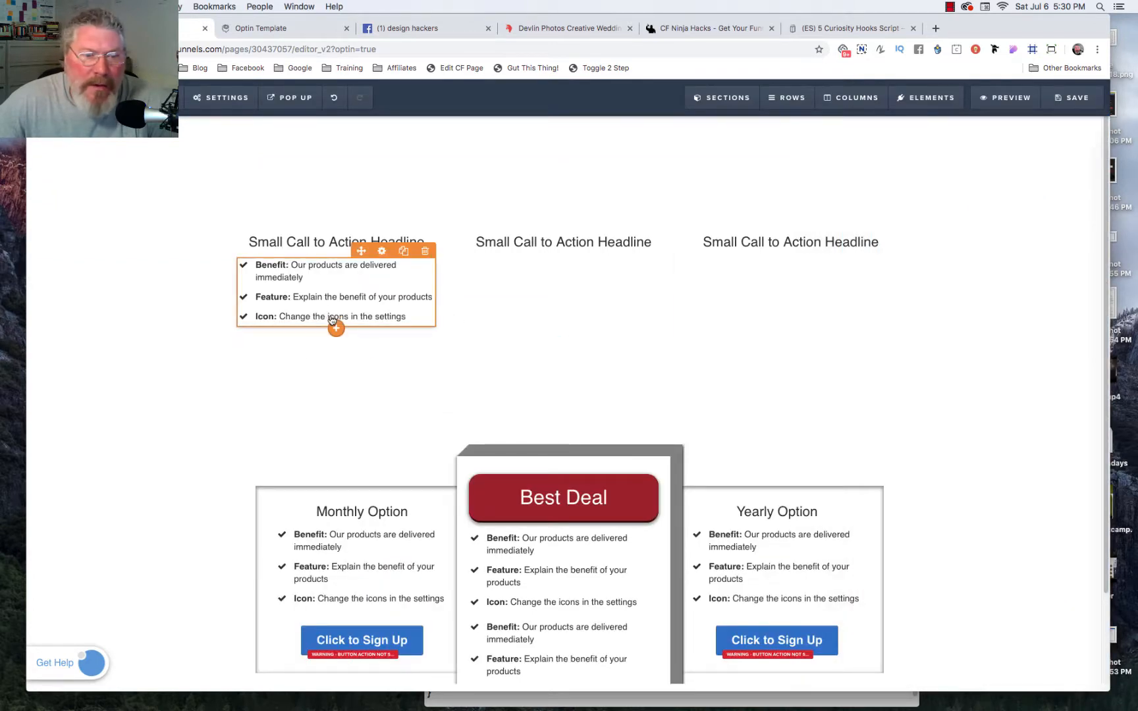
pyautogui.click(338, 363)
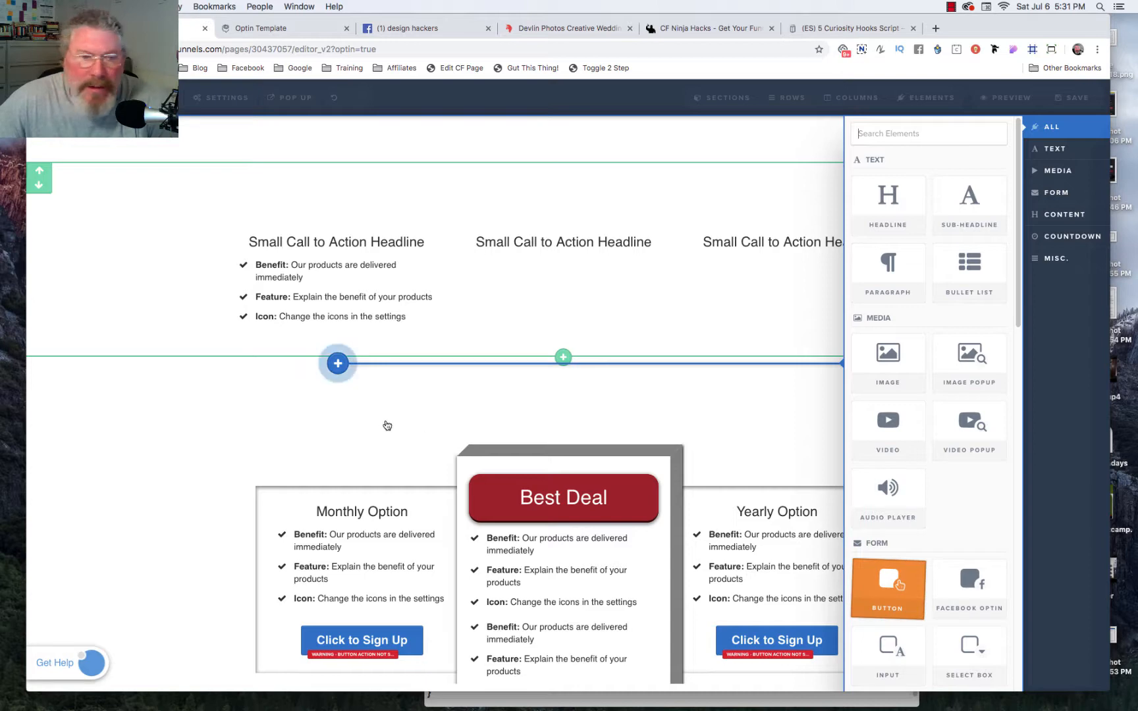
pyautogui.moveTo(382, 392); pyautogui.dragTo(380, 389)
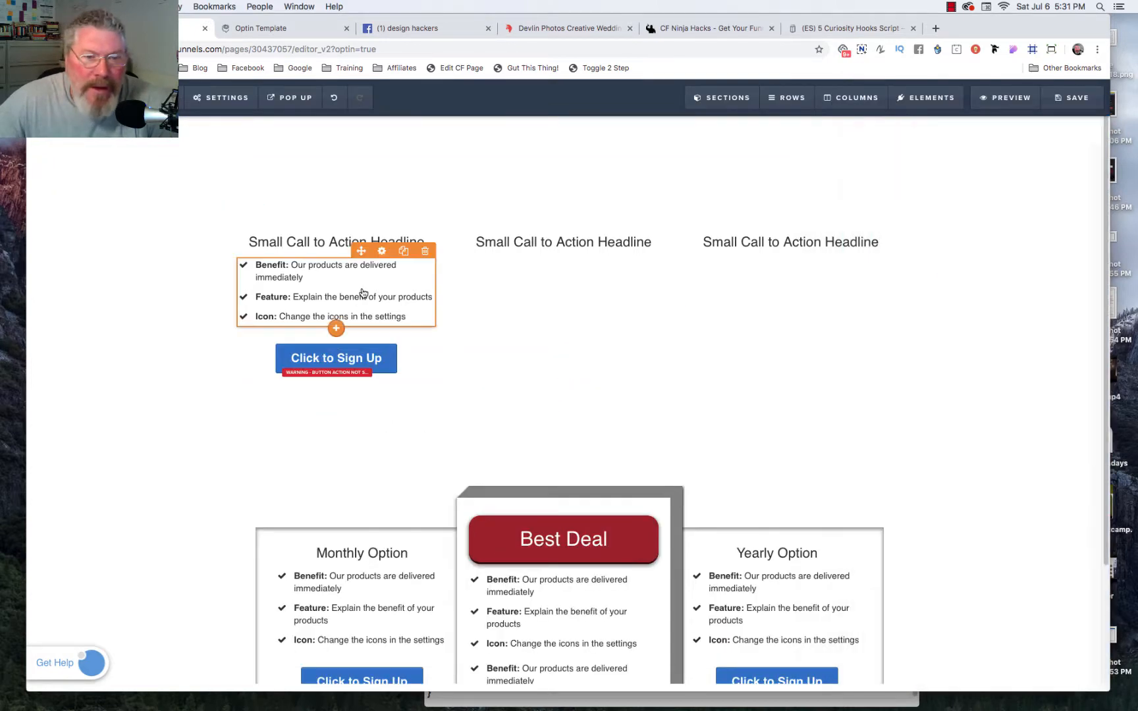
# Clone the first column's bullet list twice and move the copies under the sub-headlines of the second and third columns
pyautogui.click(404, 252)
pyautogui.click(405, 251)
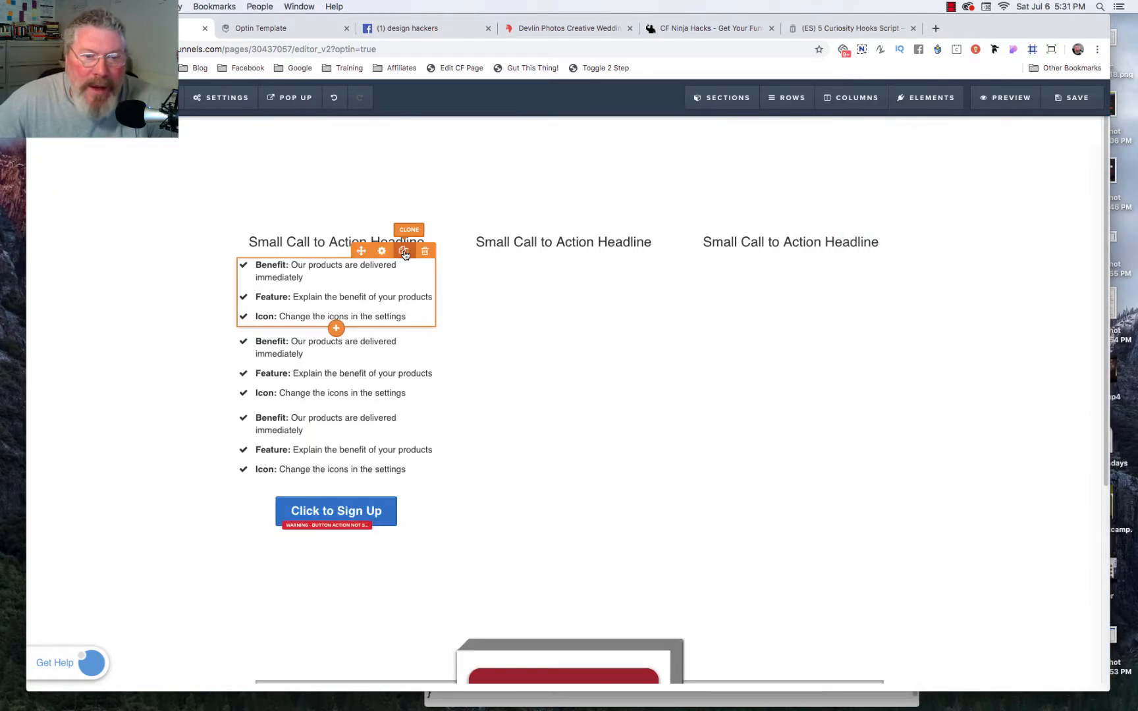
pyautogui.moveTo(537, 259)
pyautogui.mouseDown()
pyautogui.moveTo(546, 241)
pyautogui.moveTo(541, 253)
pyautogui.mouseUp()
pyautogui.moveTo(335, 347)
pyautogui.mouseDown()
pyautogui.moveTo(709, 279)
pyautogui.moveTo(725, 286)
pyautogui.moveTo(729, 264)
pyautogui.mouseUp()
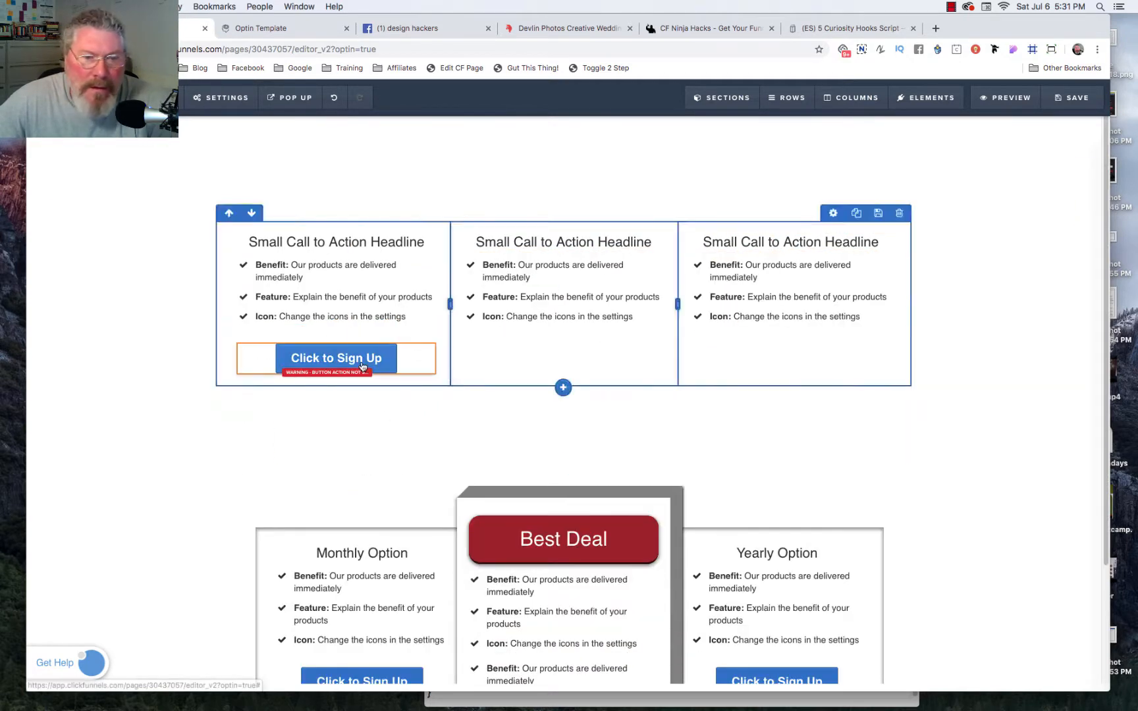
# Clone the first column's Click to Sign Up button twice and move the copies below the second and third bullet lists
pyautogui.click(404, 337)
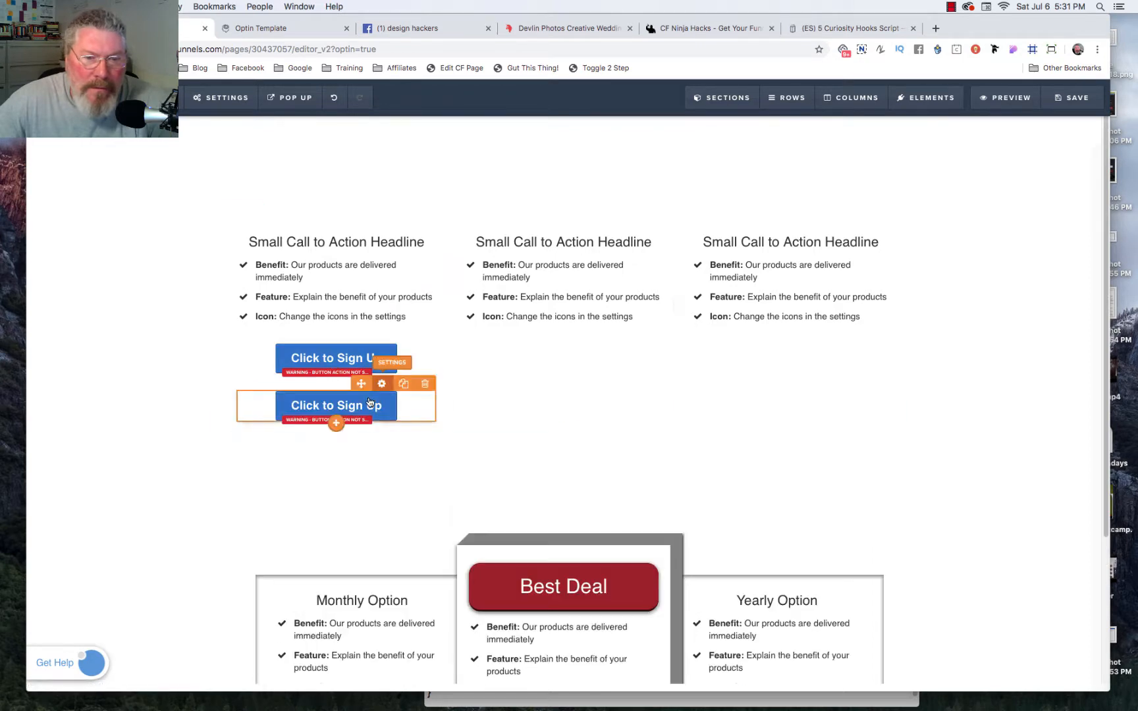
pyautogui.click(403, 337)
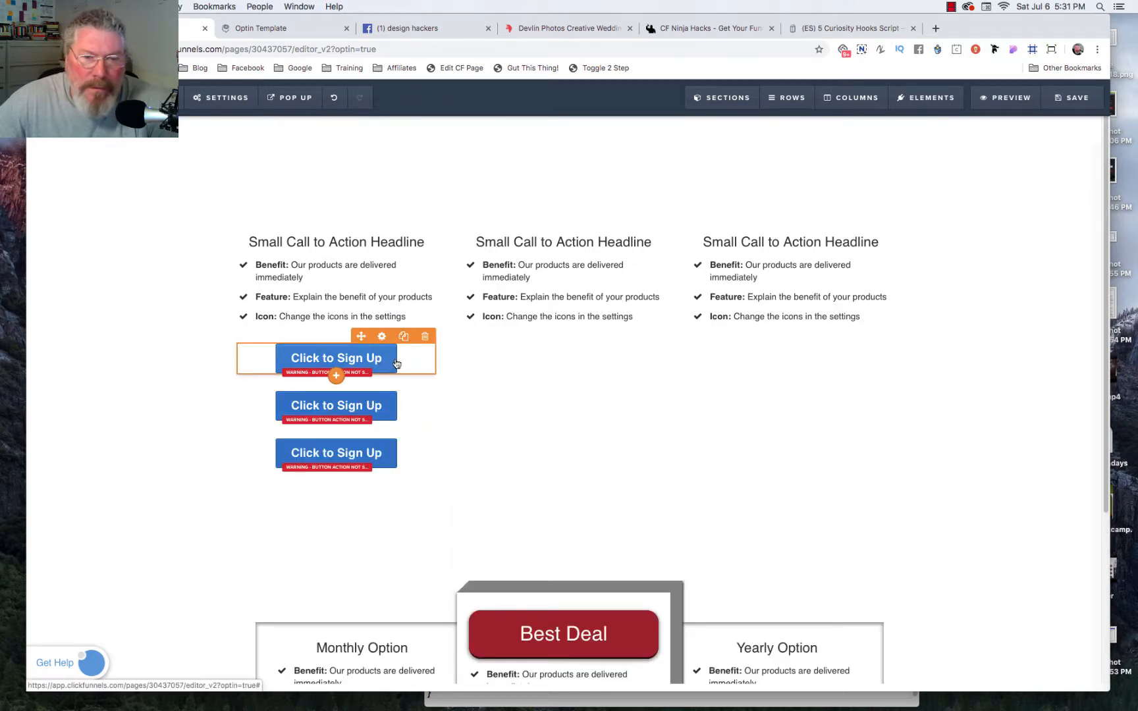
pyautogui.moveTo(396, 364)
pyautogui.mouseDown()
pyautogui.moveTo(536, 310)
pyautogui.moveTo(533, 337)
pyautogui.mouseUp()
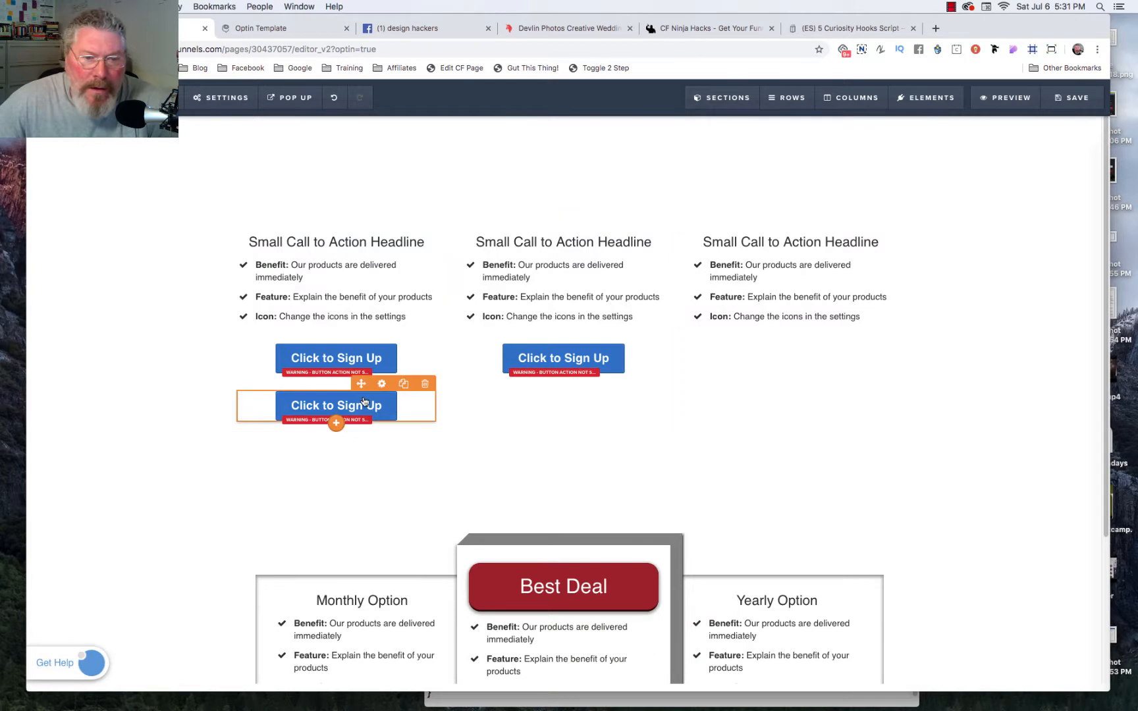
pyautogui.moveTo(363, 403); pyautogui.dragTo(734, 339)
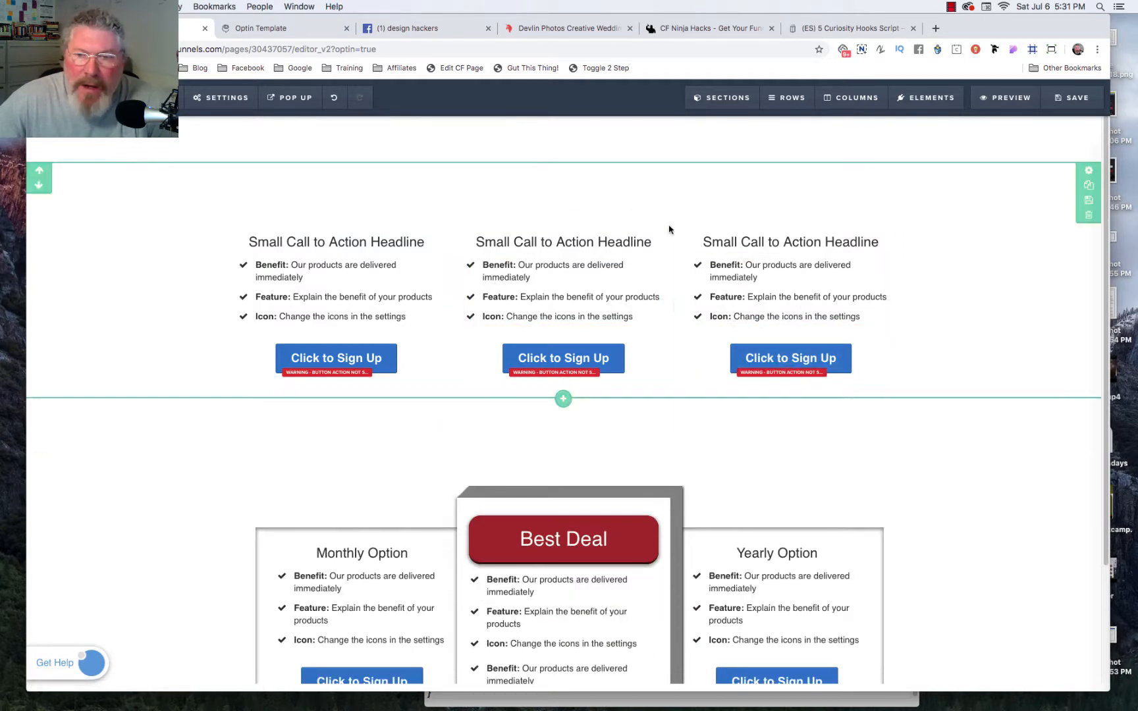
# Apply a 40% Inner Shadow to the first column of the new row
pyautogui.click(844, 99)
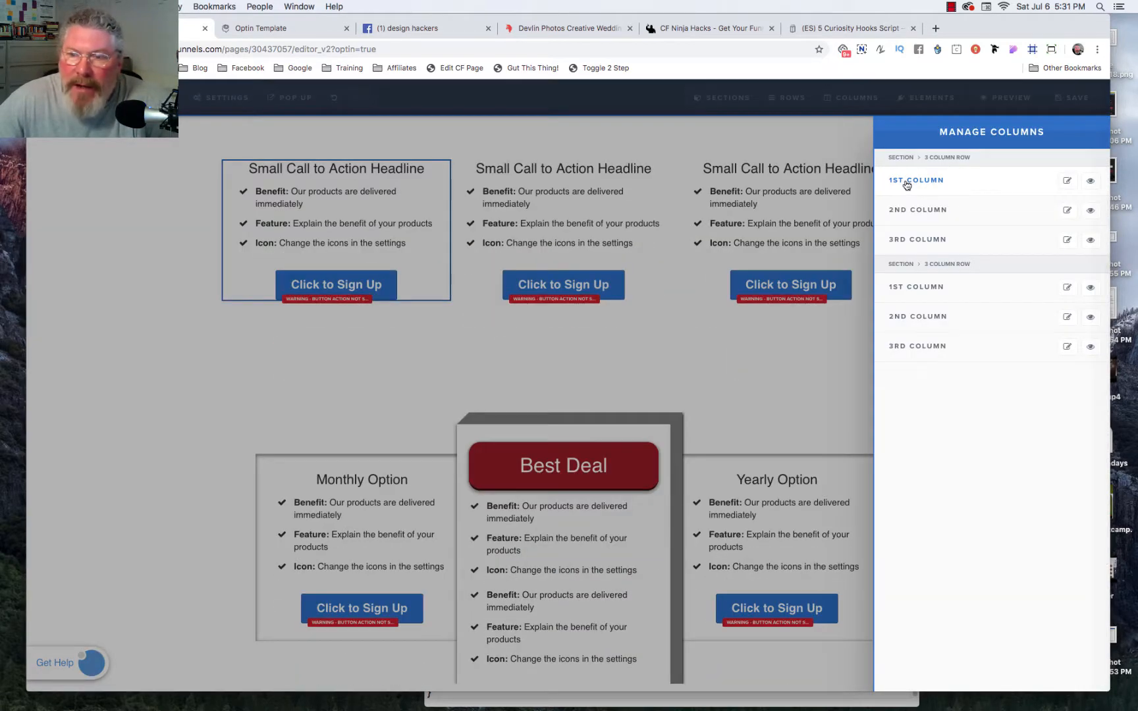
pyautogui.click(906, 183)
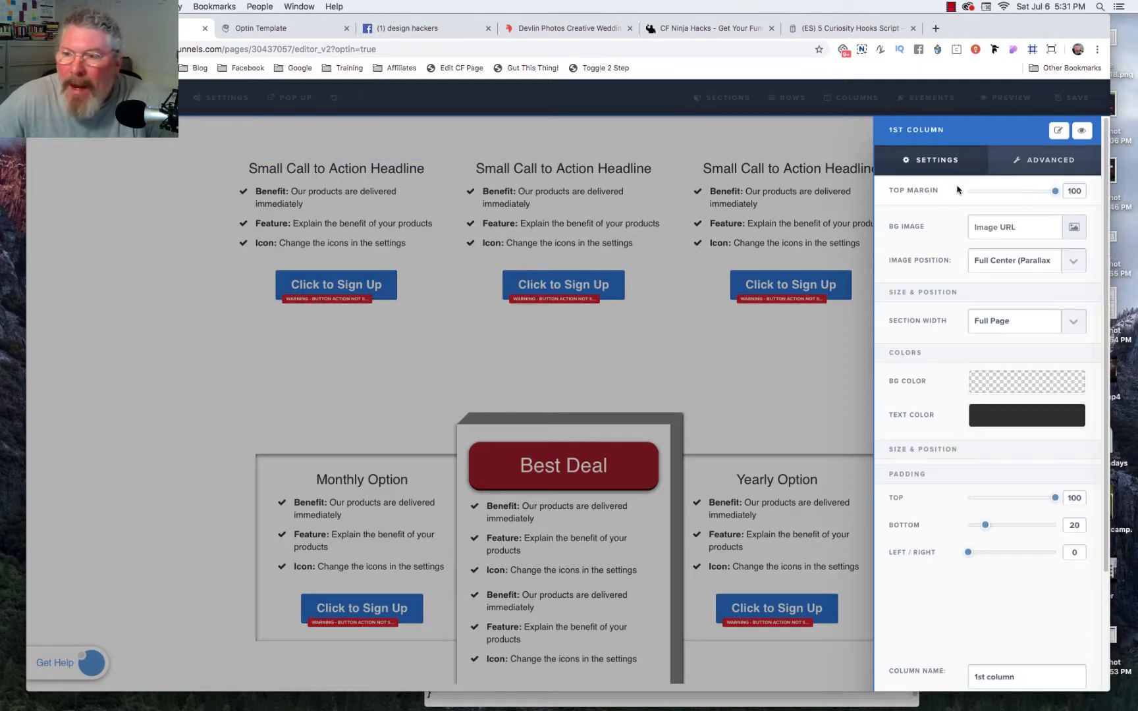
pyautogui.click(1047, 162)
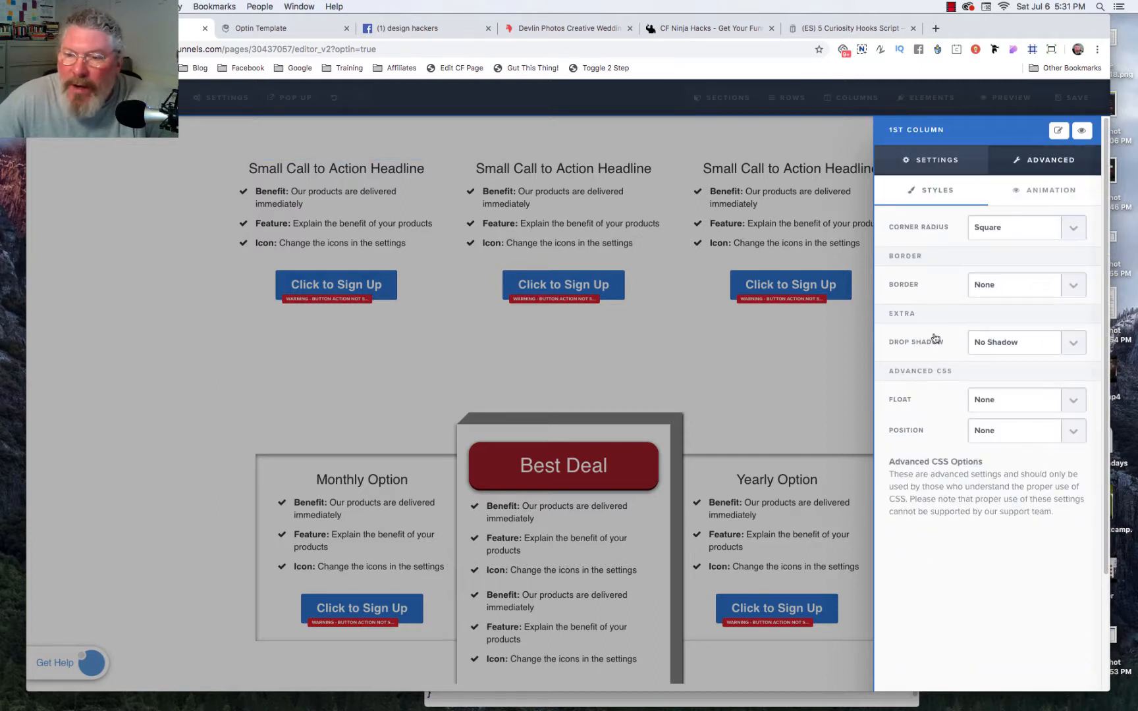
pyautogui.click(997, 343)
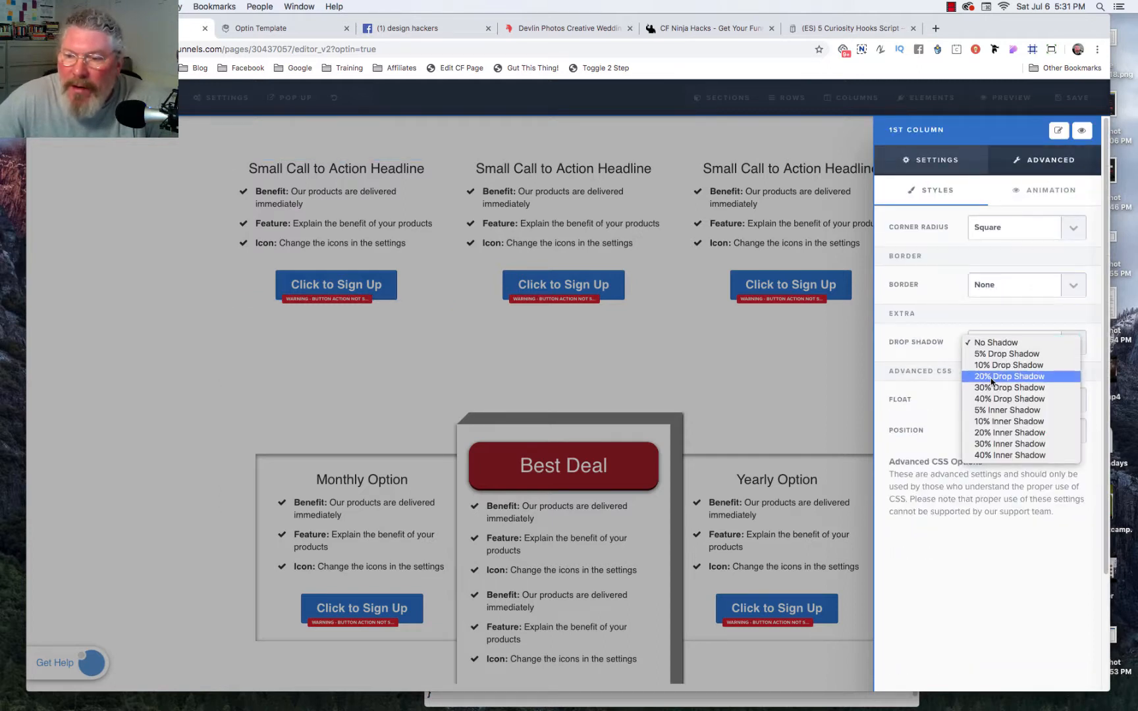
pyautogui.click(984, 455)
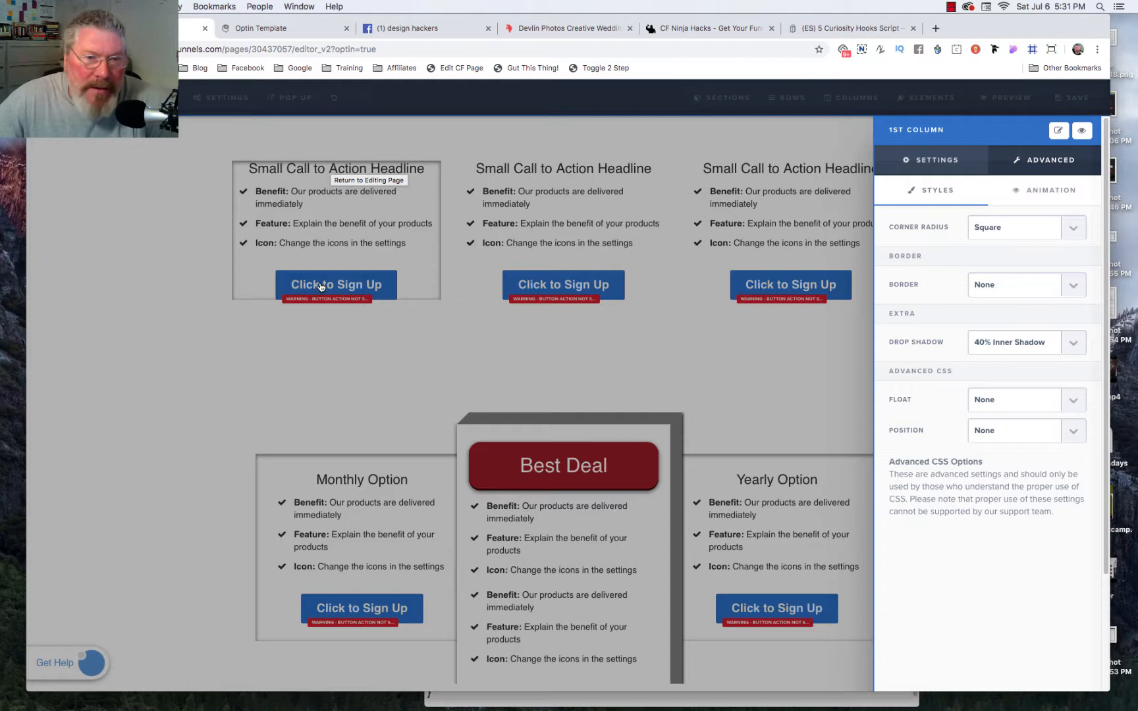
# Set the first column's top, bottom and left/right padding to 30 each
pyautogui.click(937, 160)
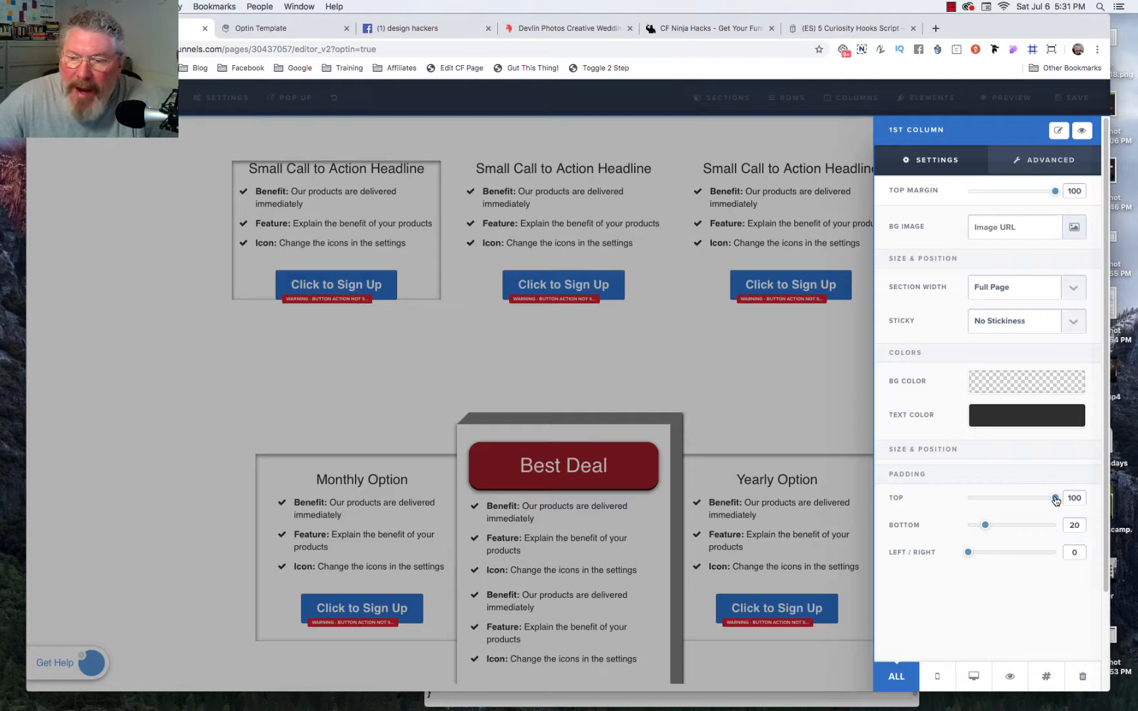
pyautogui.moveTo(1055, 500); pyautogui.dragTo(995, 499)
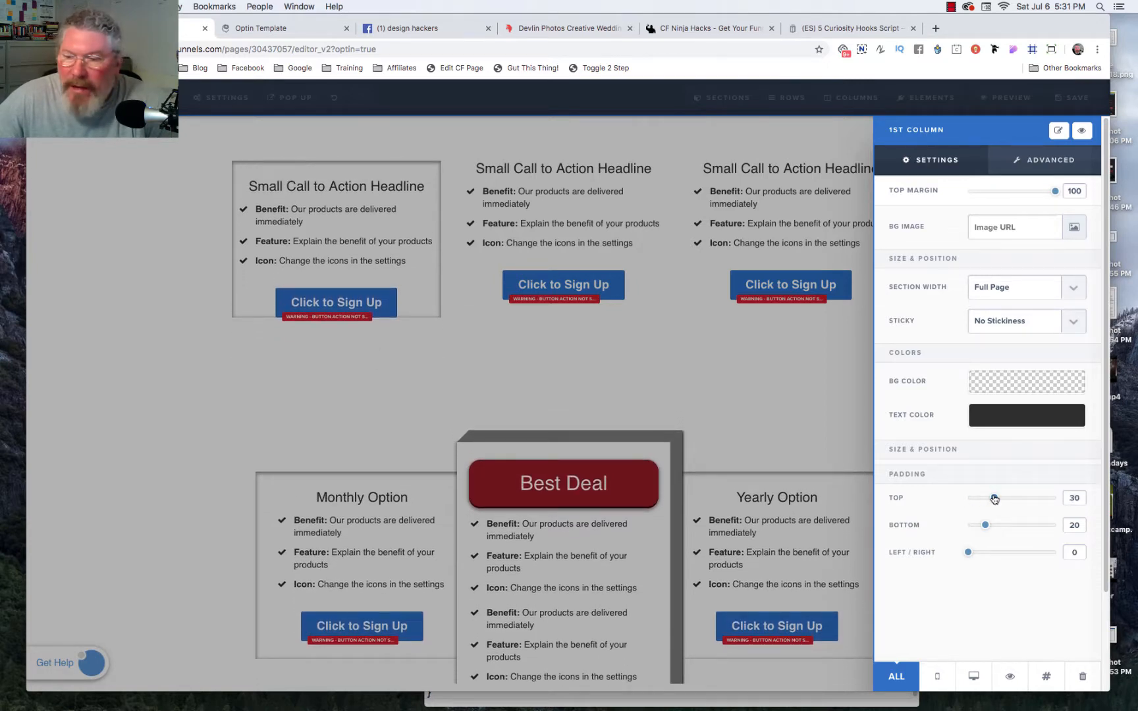
pyautogui.moveTo(986, 529); pyautogui.dragTo(996, 553)
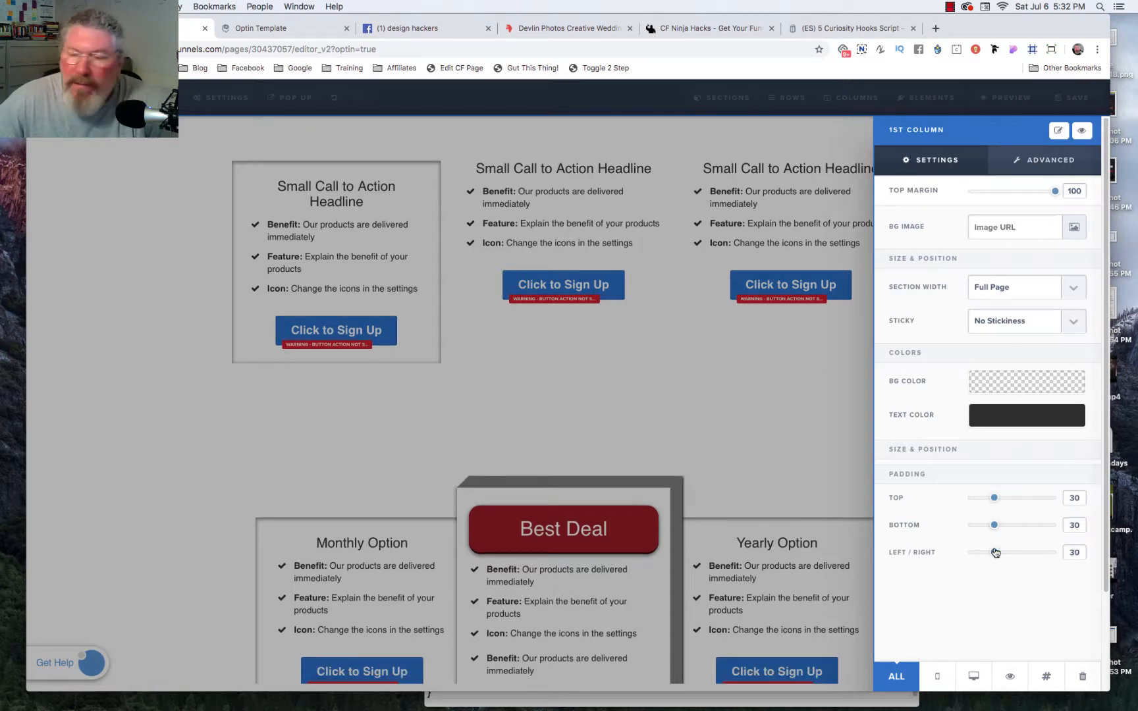
# Set the top margin of the new row's second column to -50
pyautogui.click(616, 203)
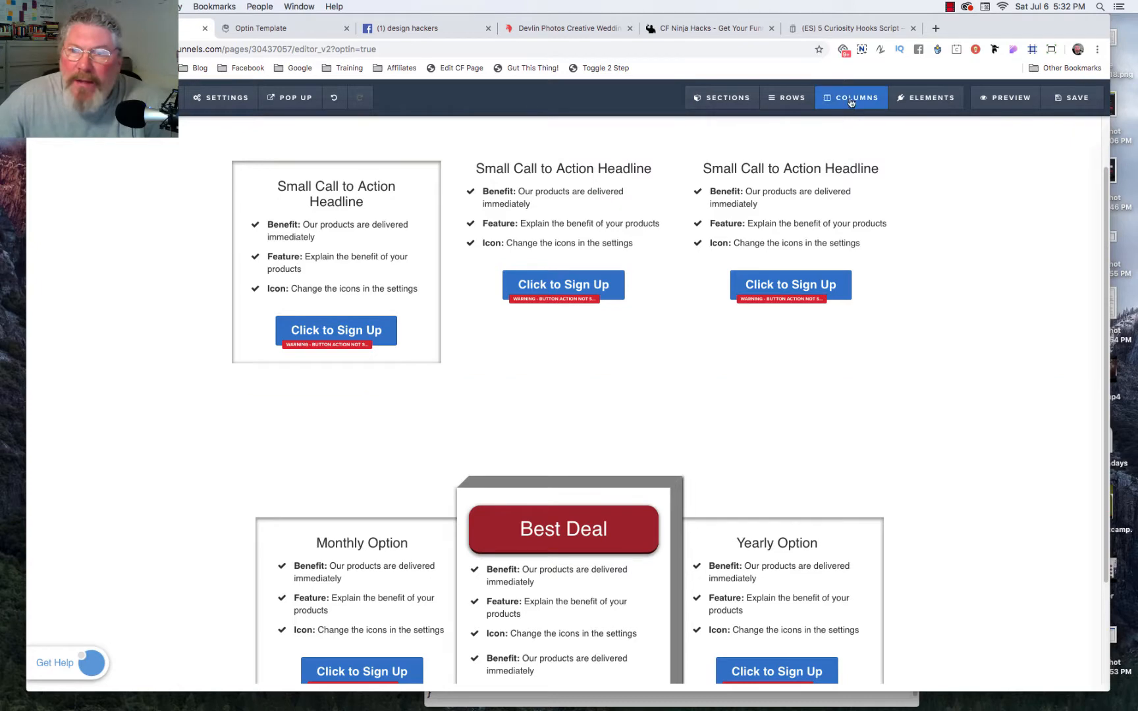
pyautogui.click(851, 100)
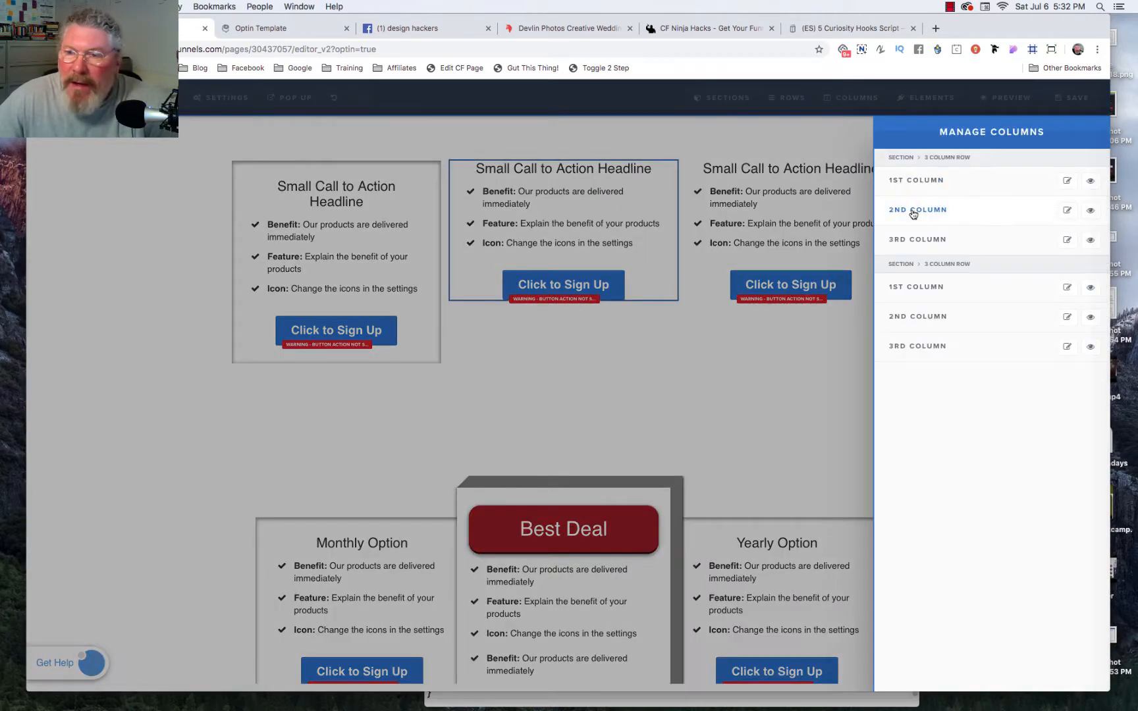
pyautogui.click(913, 211)
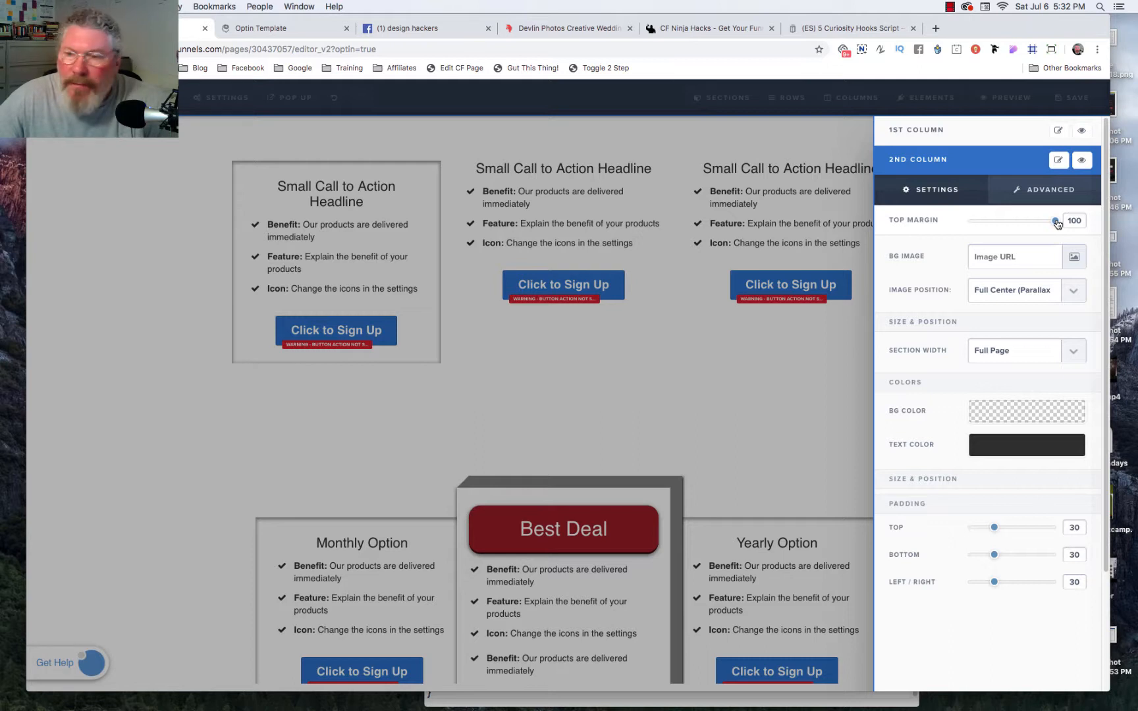
pyautogui.moveTo(1057, 224); pyautogui.dragTo(943, 223)
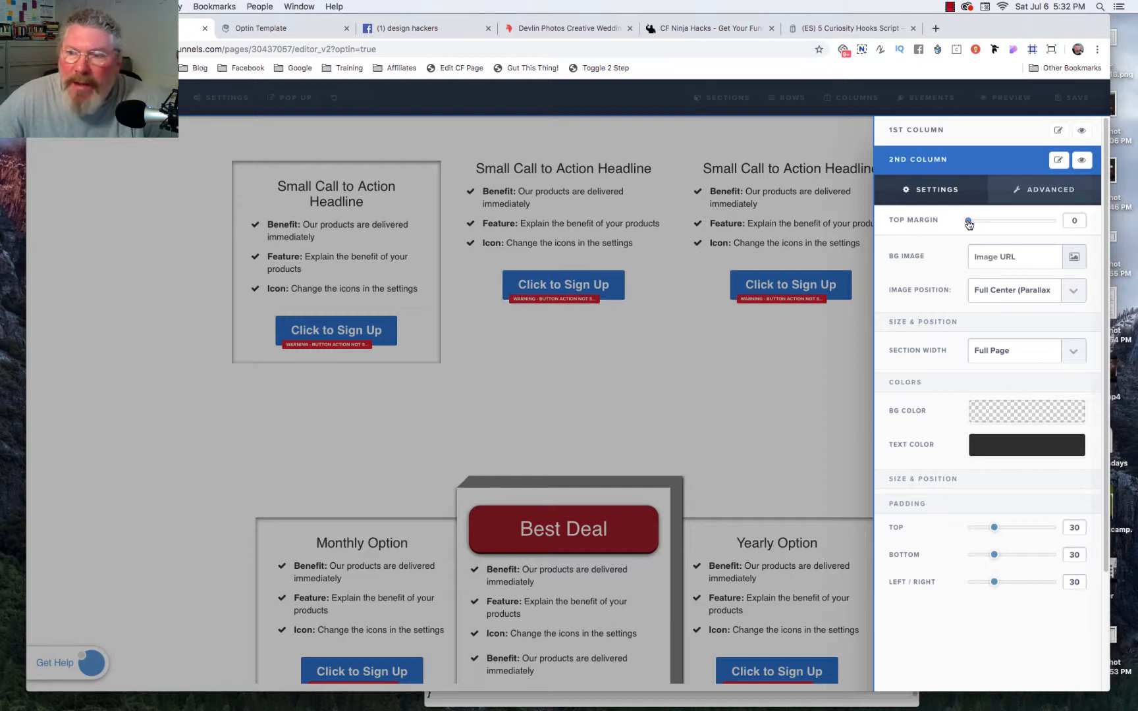
pyautogui.click(1074, 220)
pyautogui.write('-5')
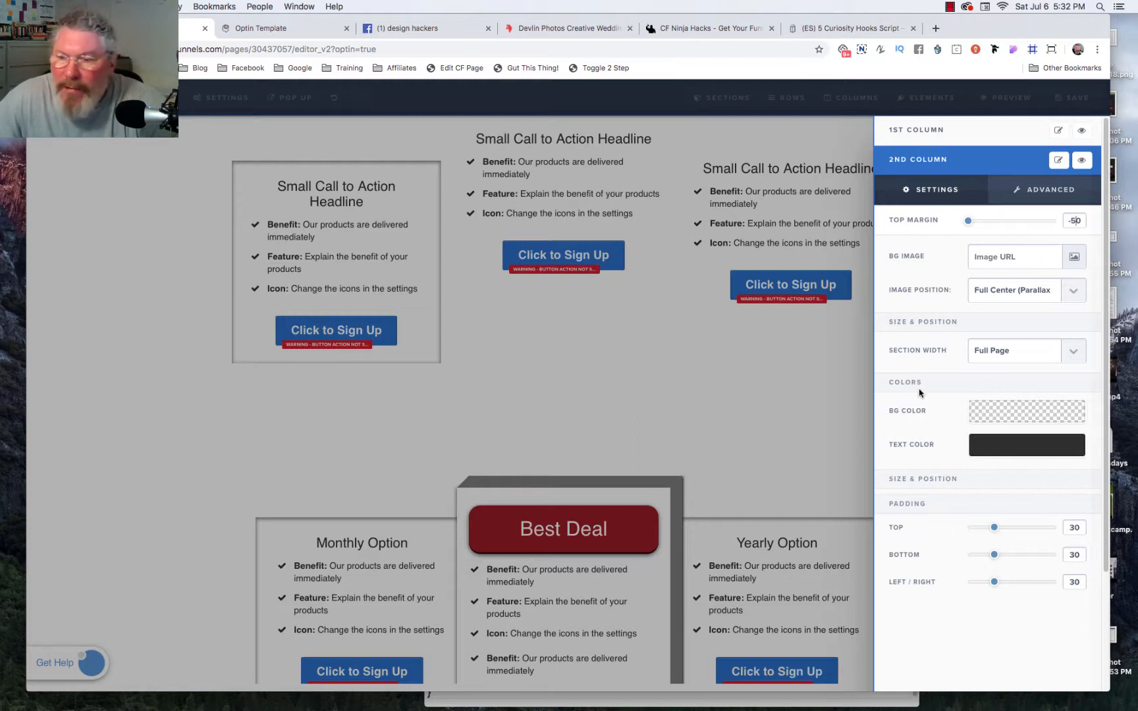
# Set the second column's top, bottom and left/right padding to 30 each and apply a 40% Drop Shadow
pyautogui.moveTo(997, 530); pyautogui.dragTo(996, 585)
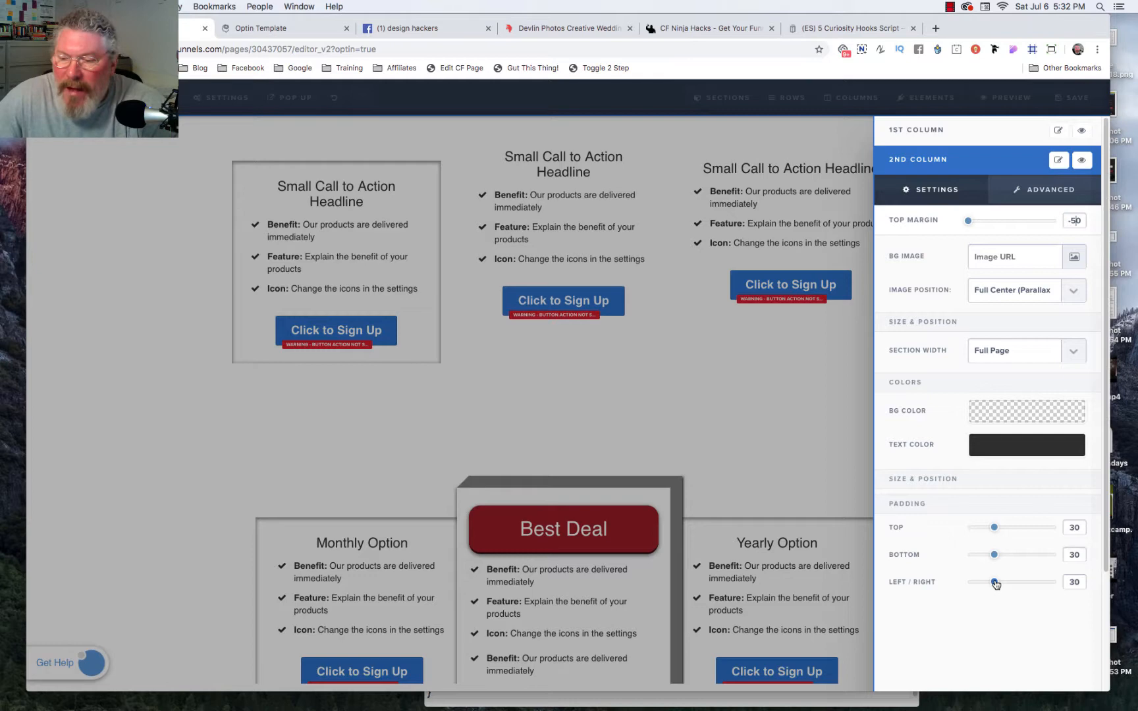
pyautogui.click(1043, 191)
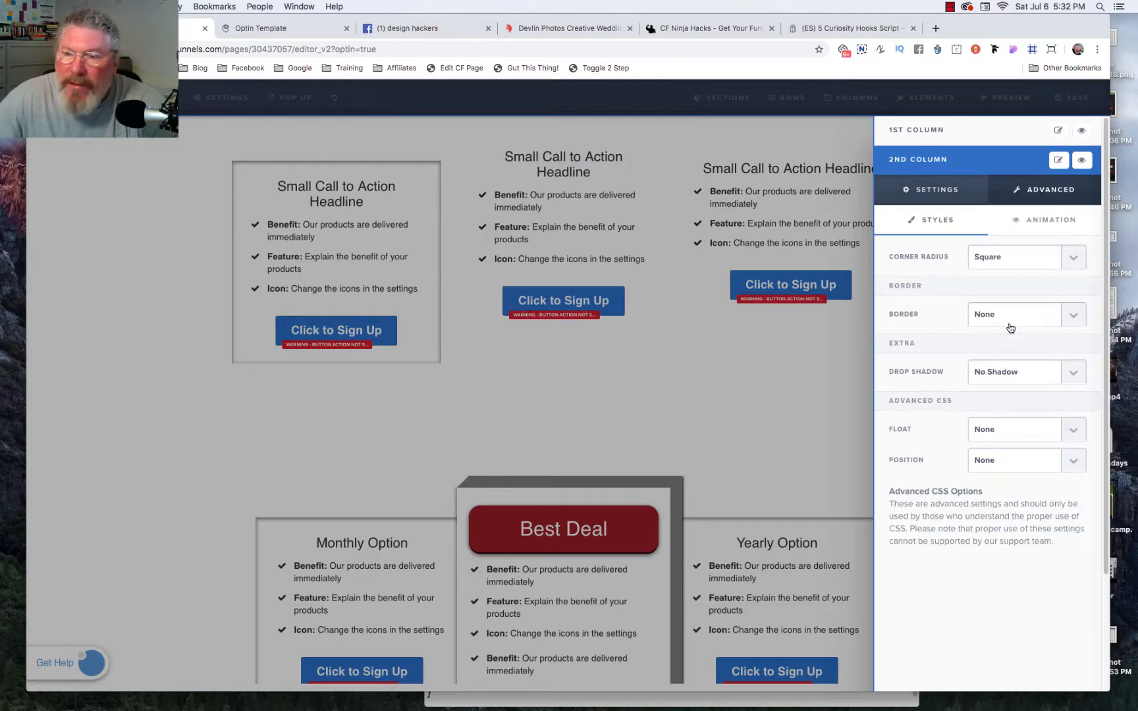
pyautogui.click(1003, 373)
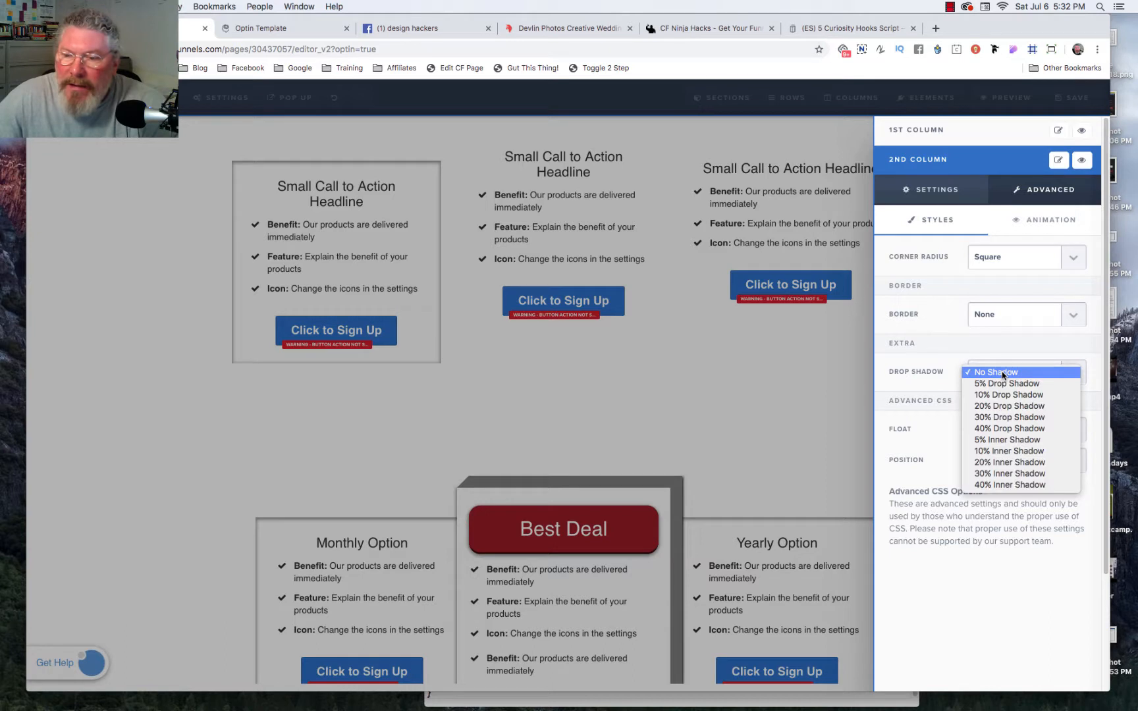
pyautogui.click(1008, 429)
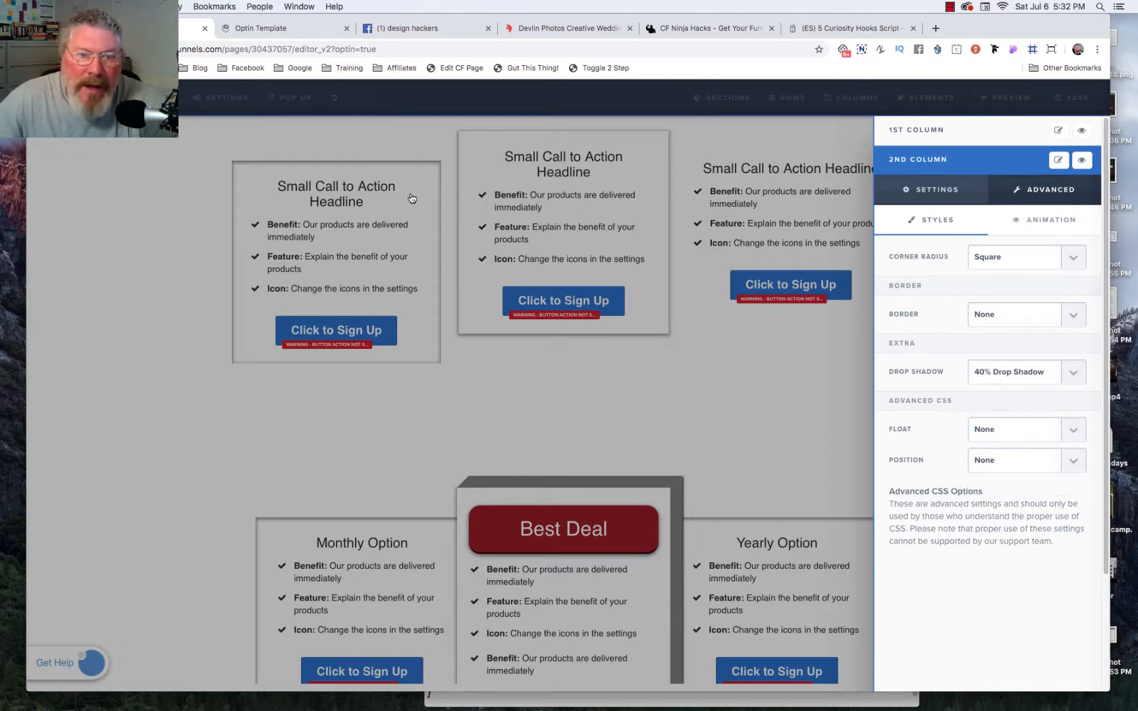
pyautogui.click(780, 212)
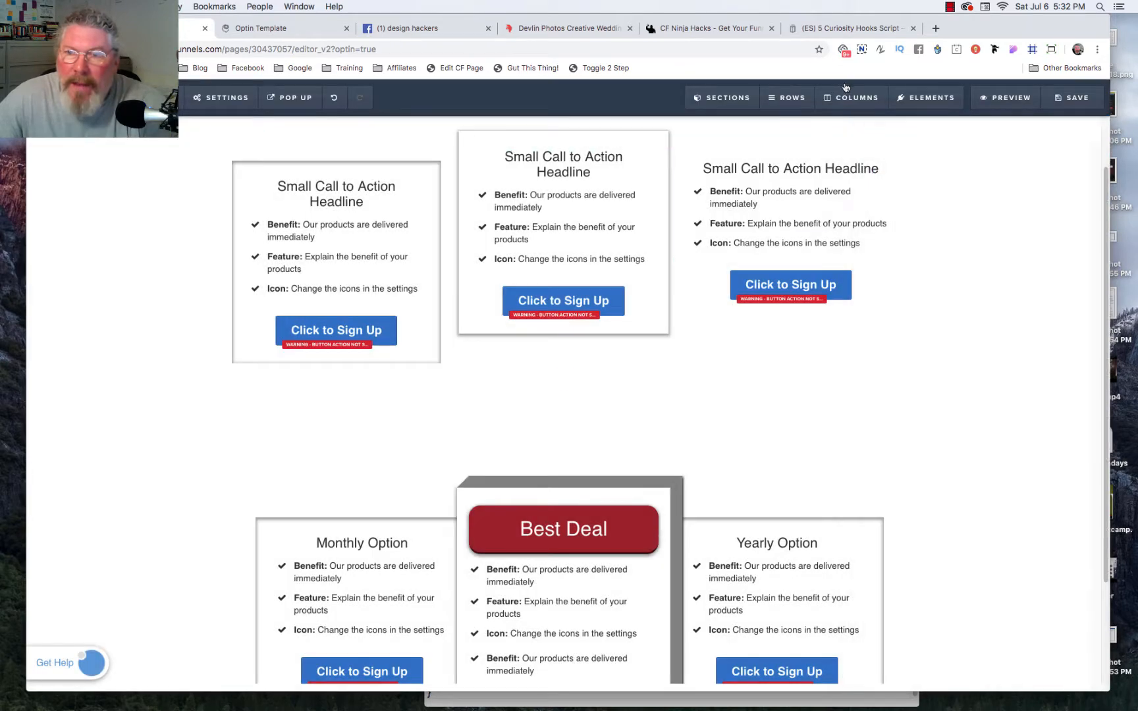
# Apply a 30% Inner Shadow to the new row's third column
pyautogui.click(845, 104)
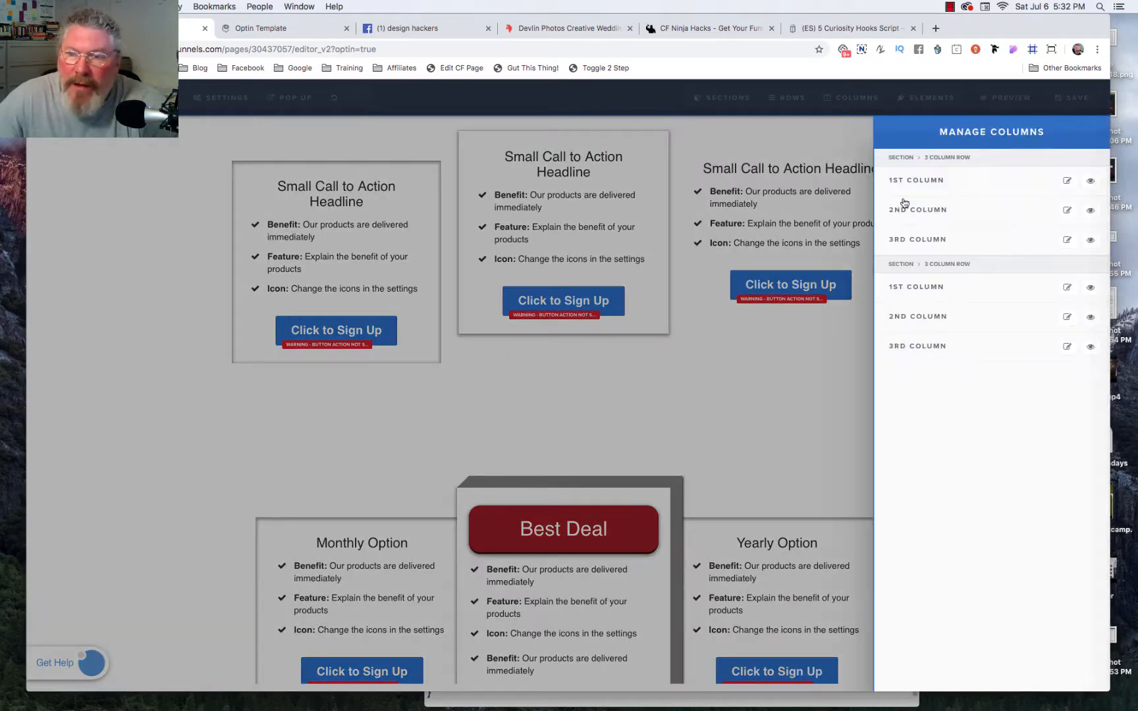
pyautogui.click(907, 241)
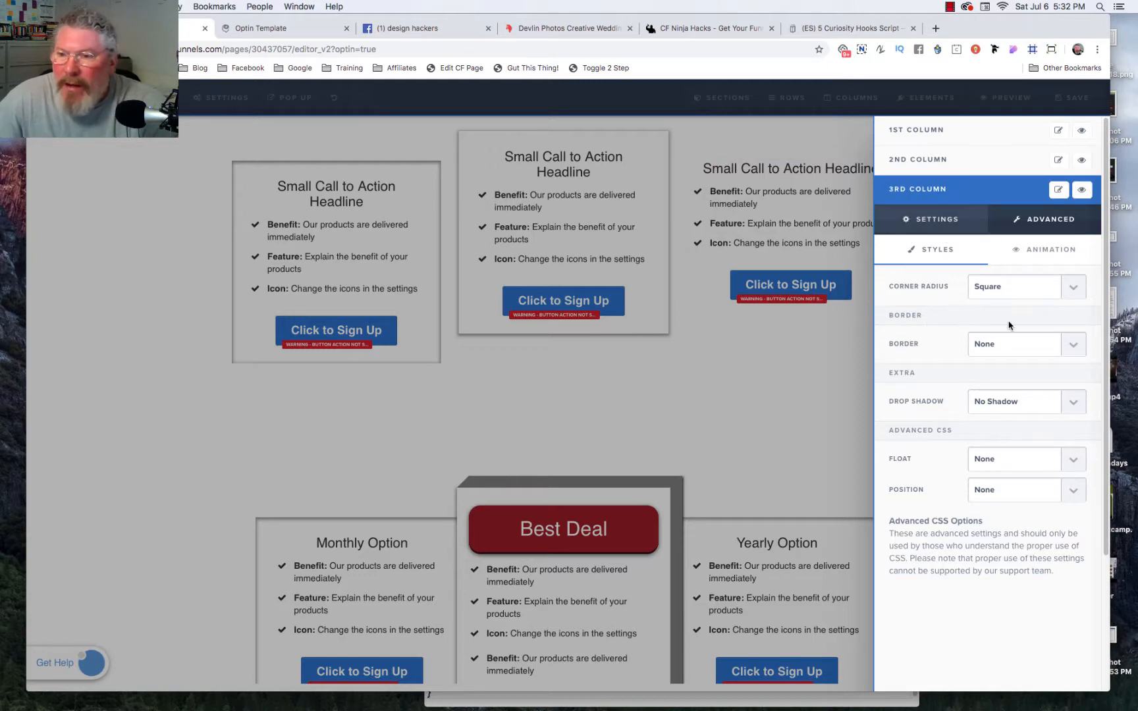
pyautogui.click(986, 403)
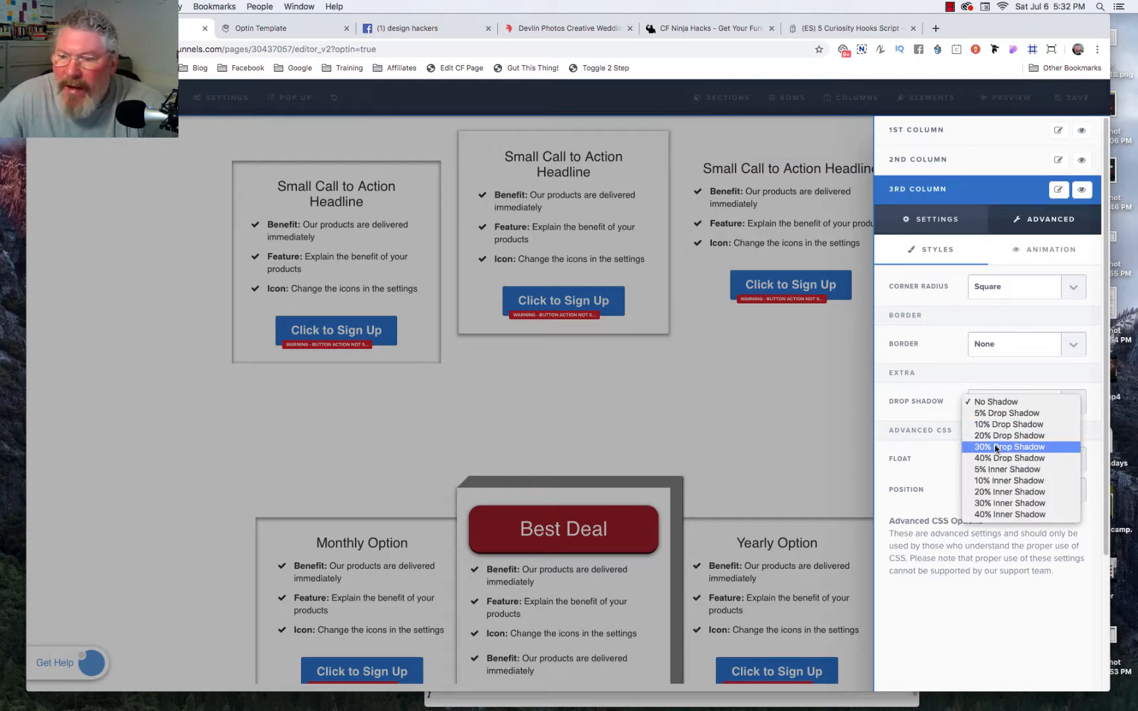
pyautogui.click(997, 505)
# Set the third column's top margin to 0 and its top, bottom and left/right padding to 30 each
pyautogui.click(936, 224)
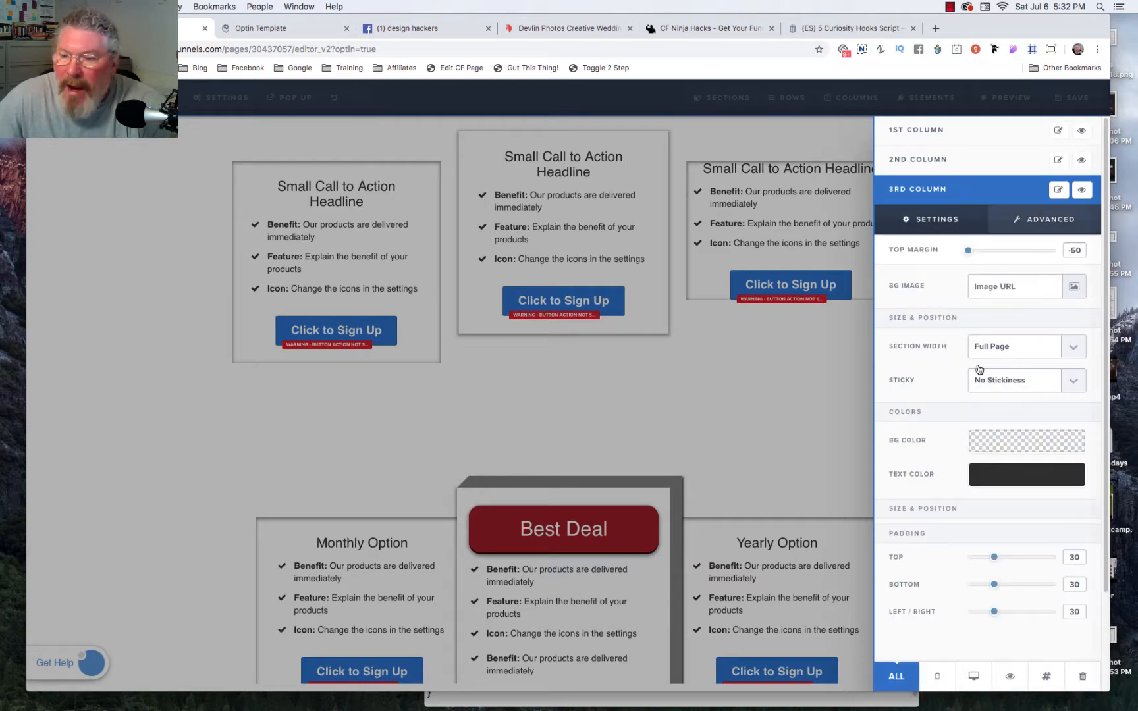
pyautogui.moveTo(995, 561); pyautogui.dragTo(995, 560)
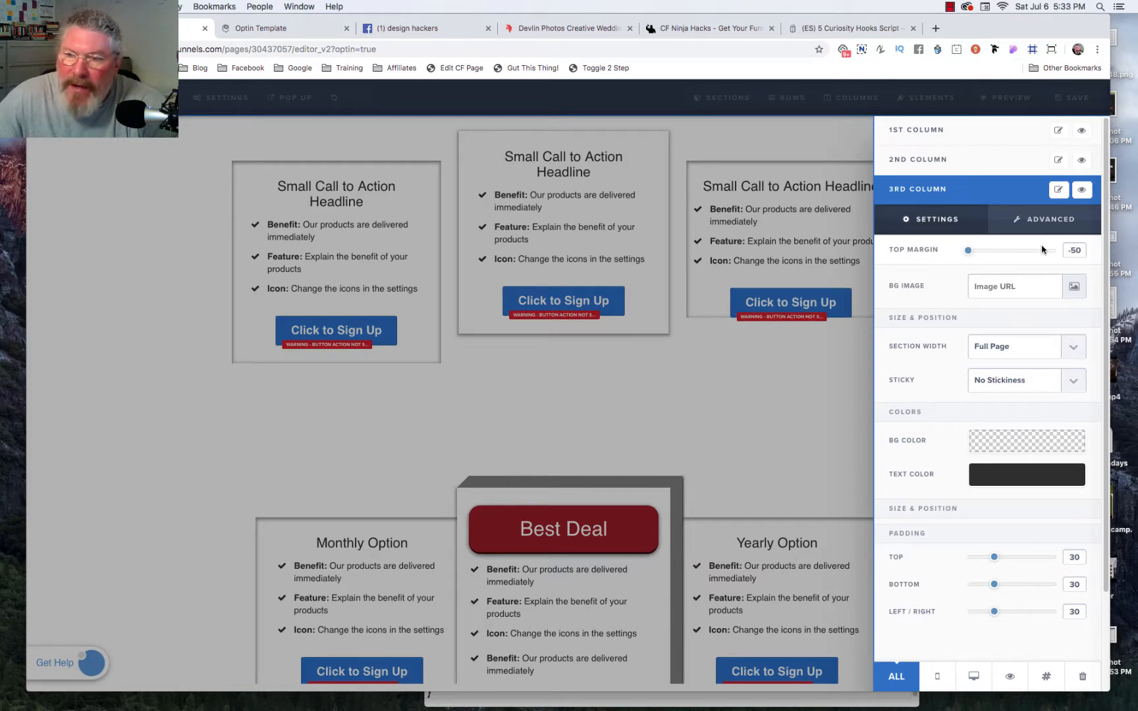
pyautogui.moveTo(968, 250); pyautogui.dragTo(953, 253)
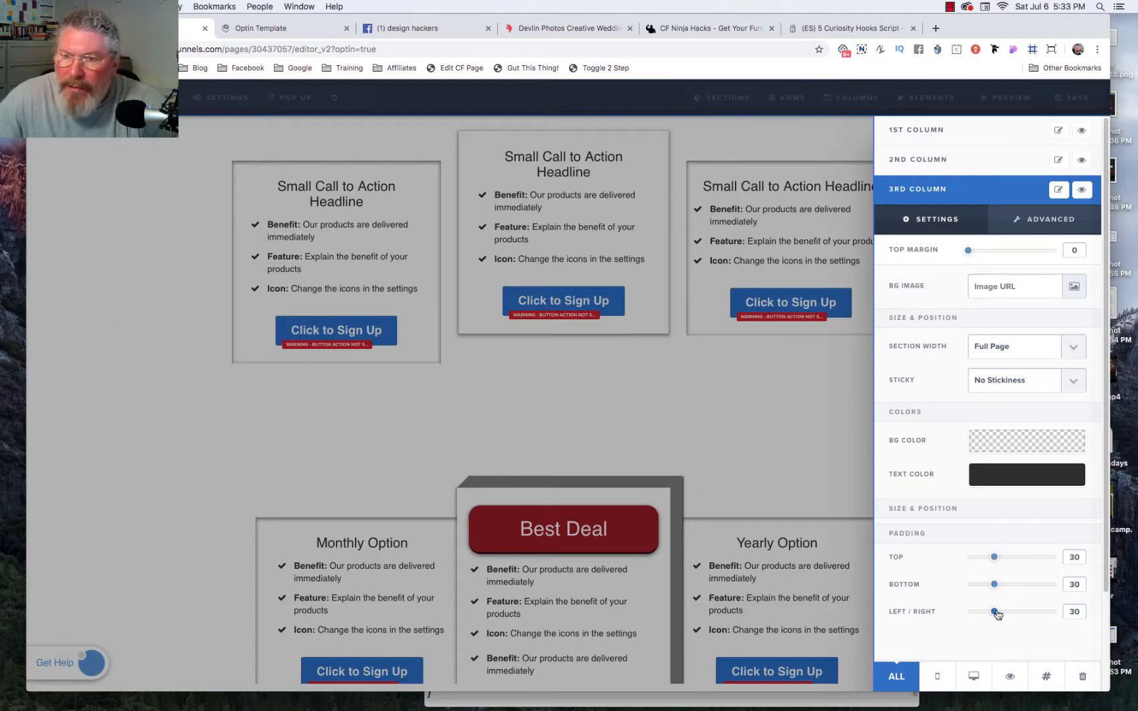
pyautogui.moveTo(995, 612); pyautogui.dragTo(994, 615)
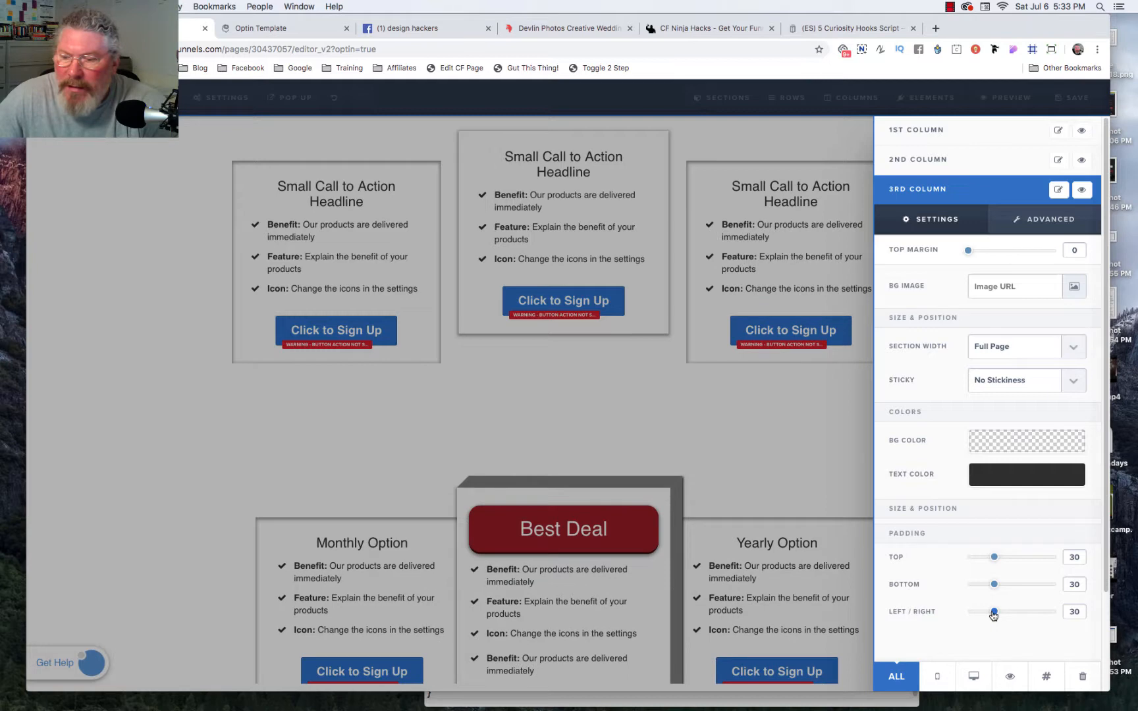
pyautogui.click(622, 406)
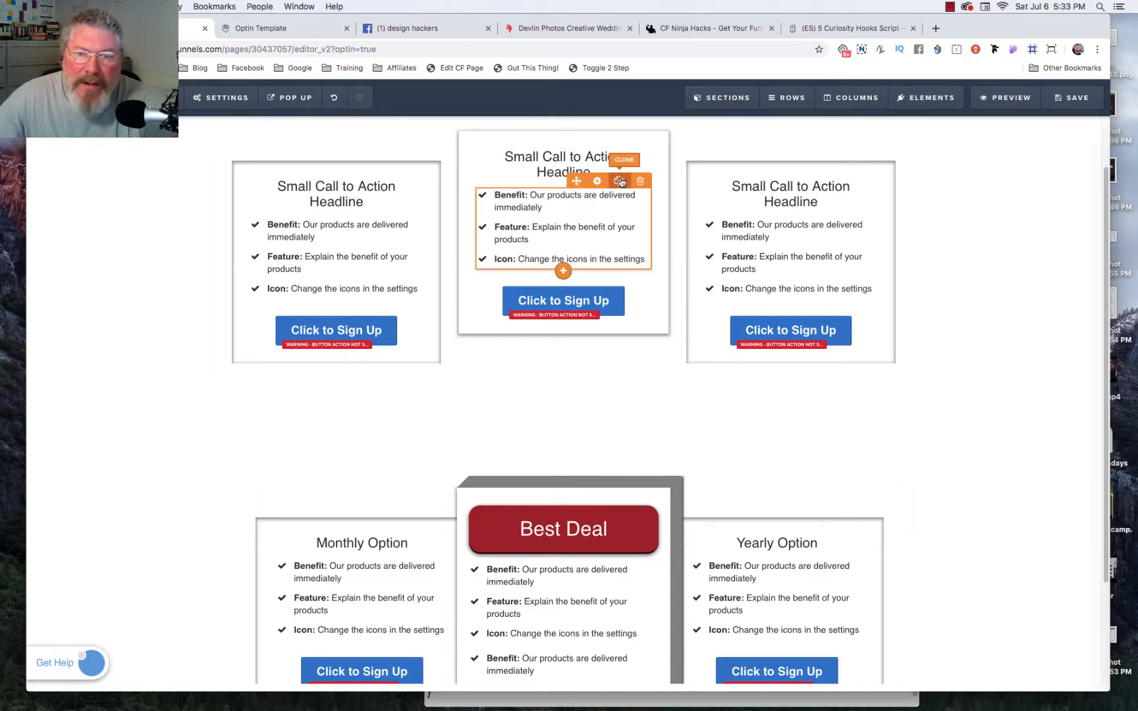
# Clone the bullet list in the new row's middle column to lengthen its box
pyautogui.click(621, 182)
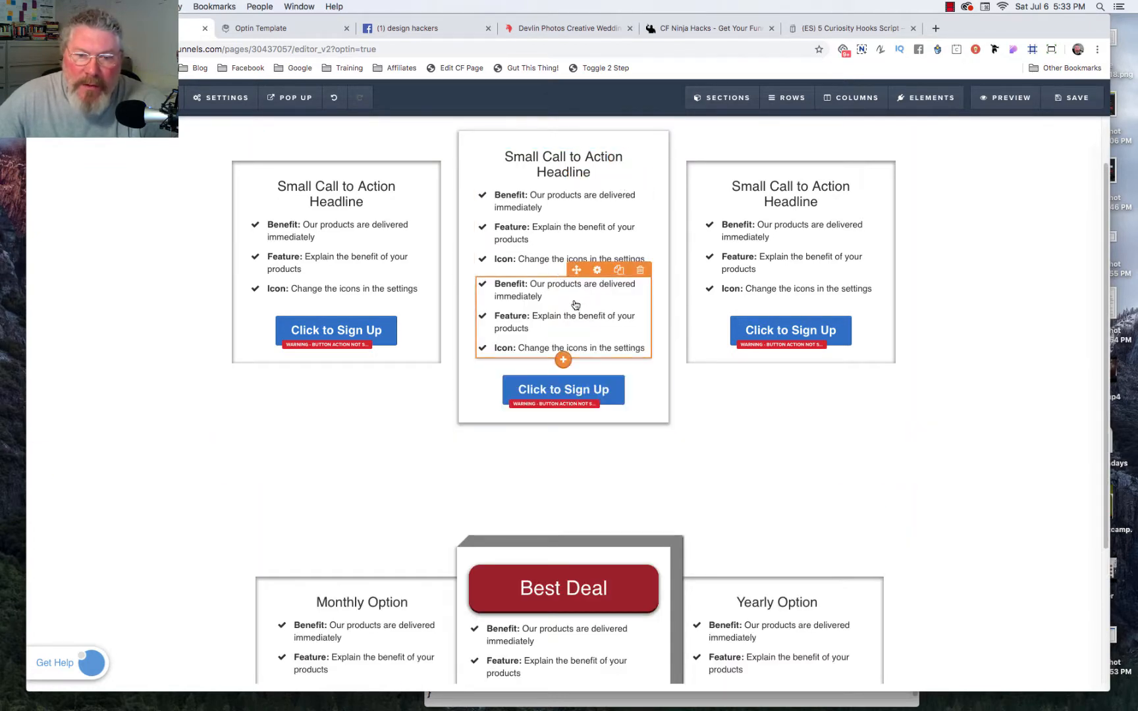
pyautogui.scroll(-3, 578, 539)
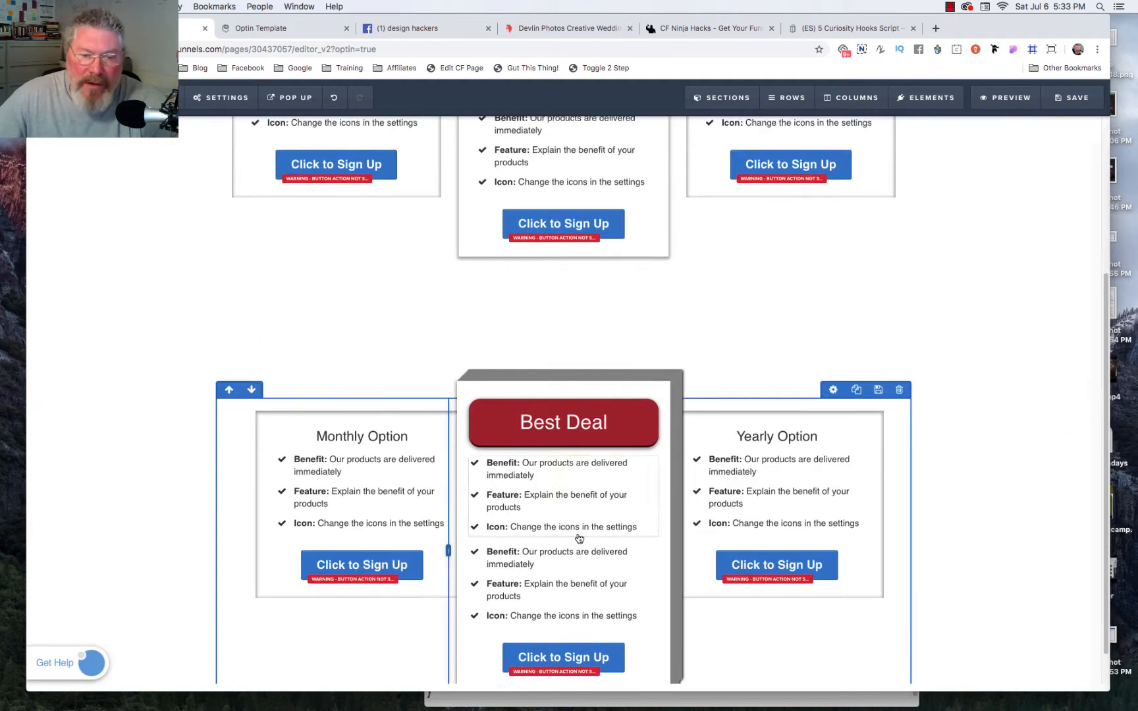
pyautogui.scroll(4, 610, 539)
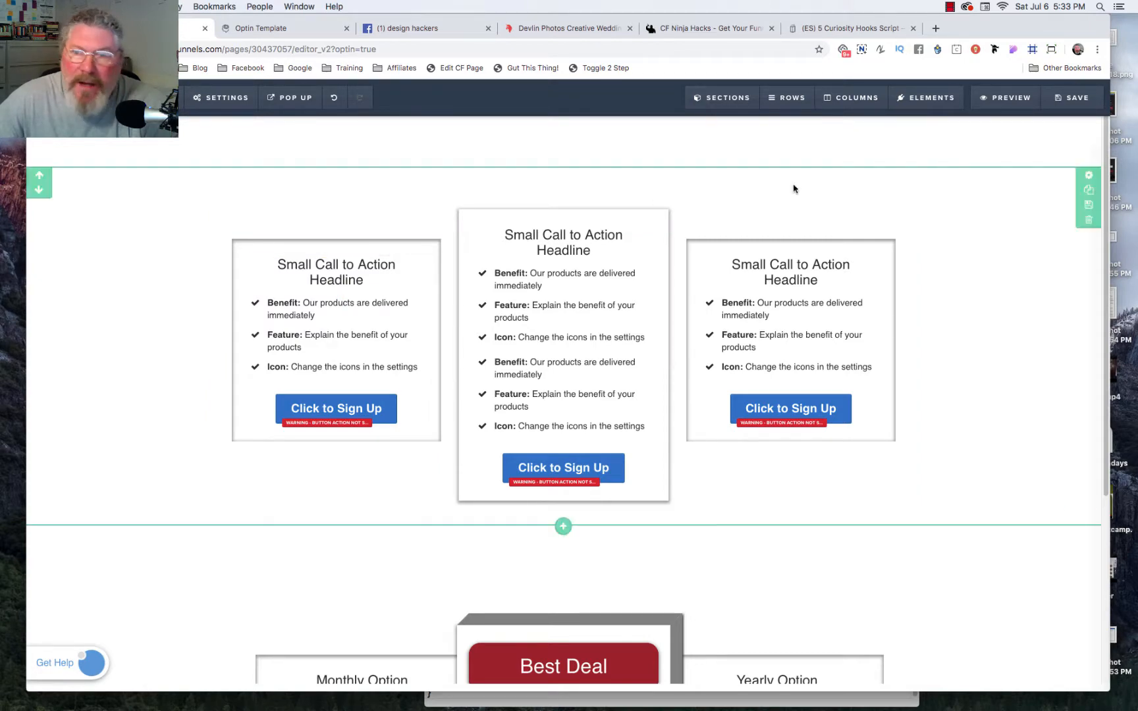
# Review the settings of the new row's first and second columns, including margins, padding and column names
pyautogui.click(837, 98)
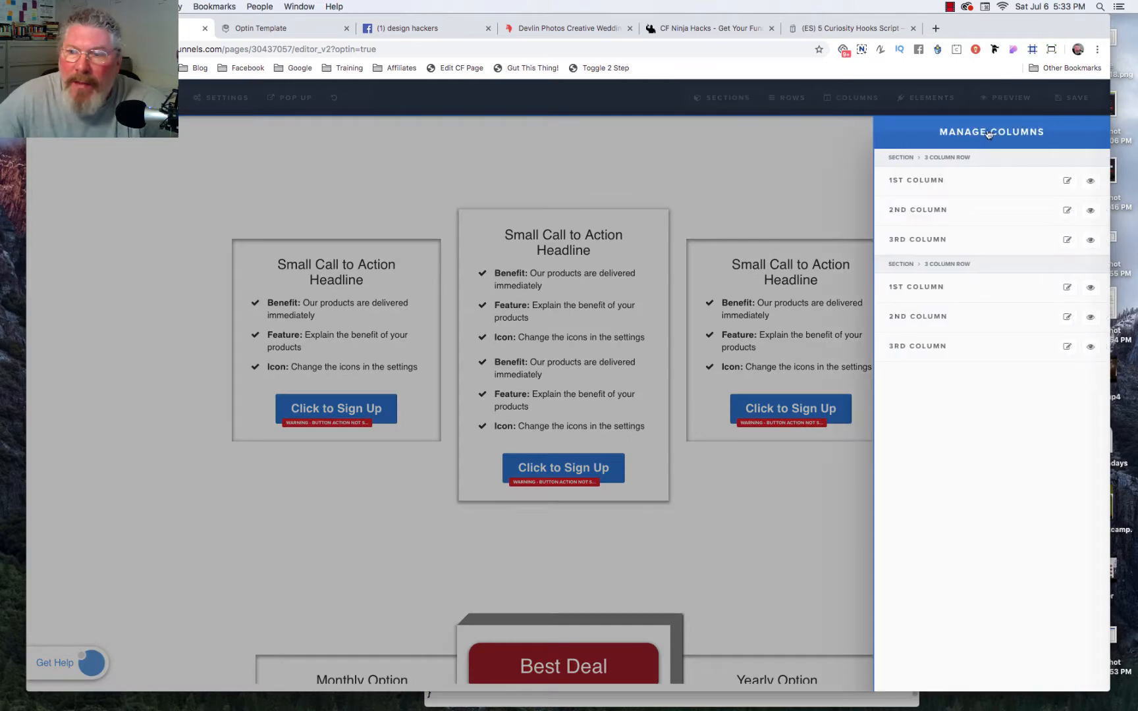
pyautogui.click(931, 184)
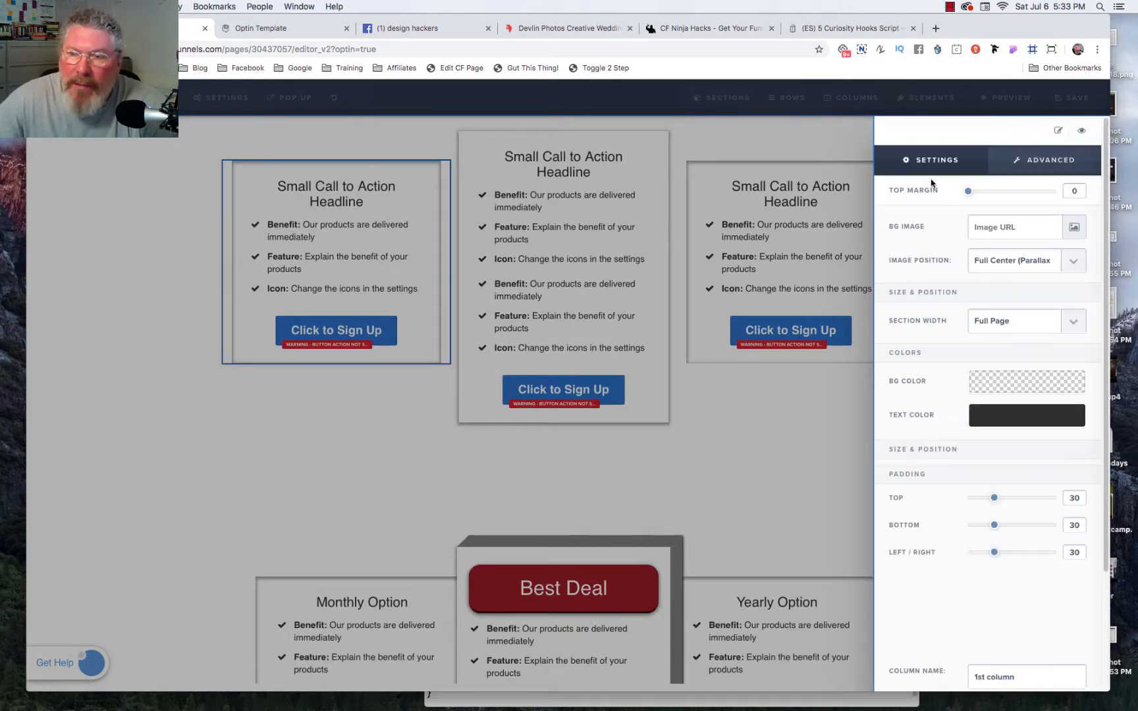
pyautogui.scroll(-3, 952, 343)
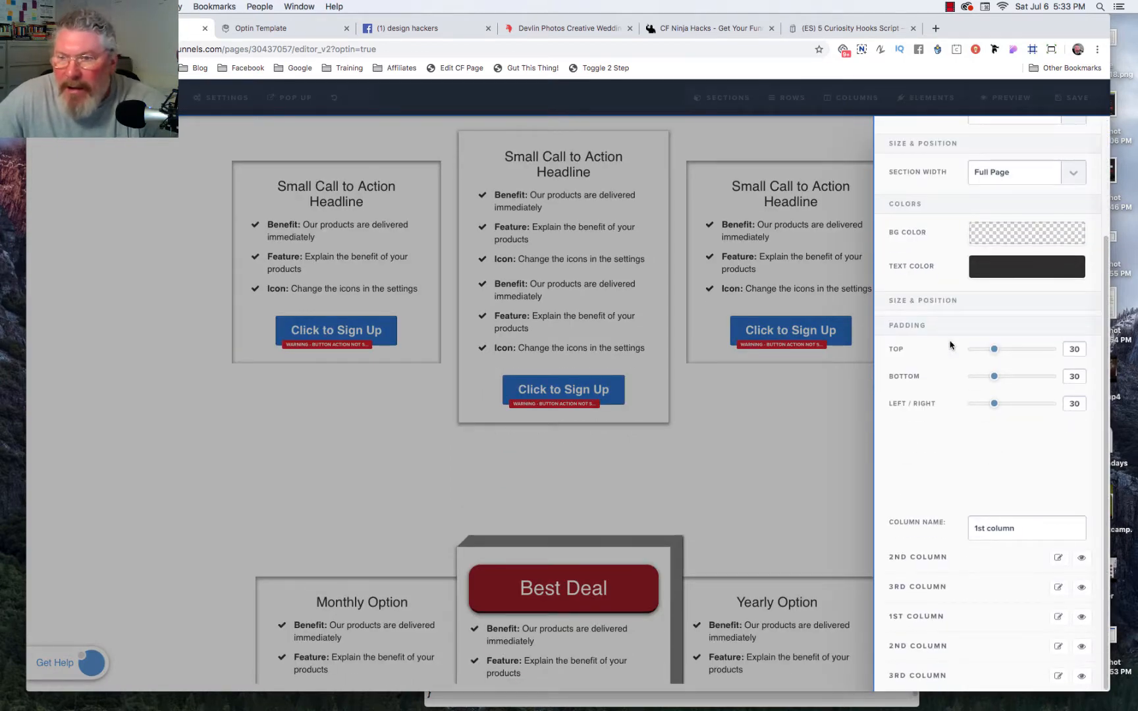
pyautogui.scroll(3, 952, 344)
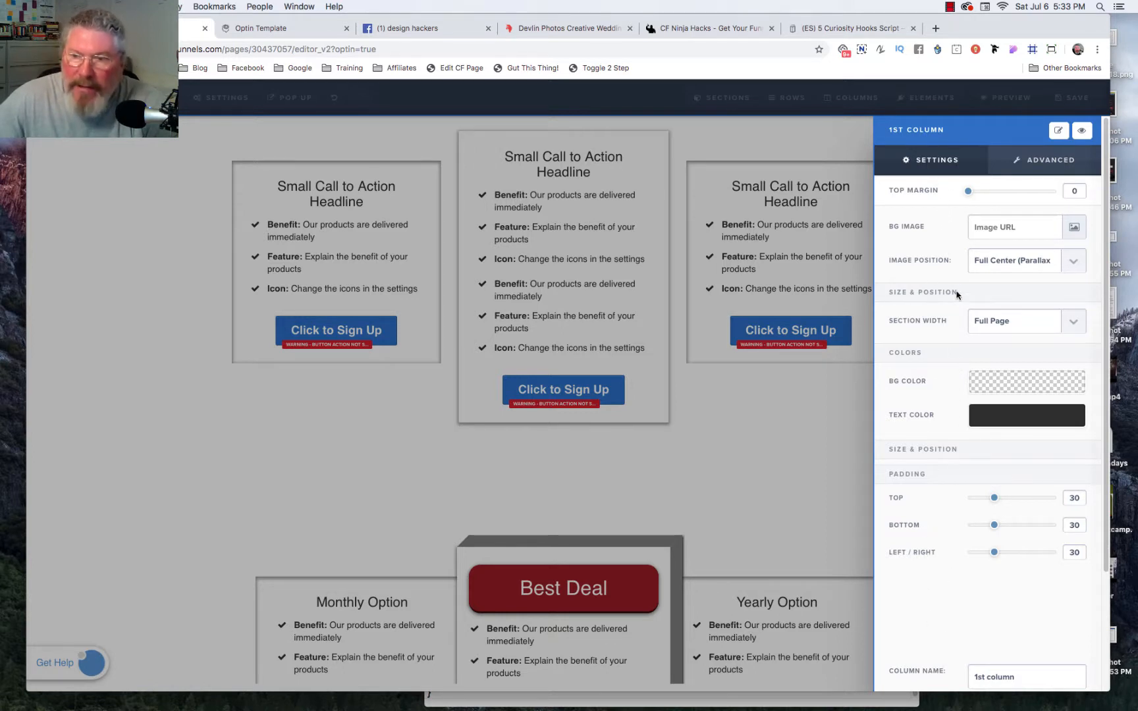
pyautogui.scroll(-3, 958, 294)
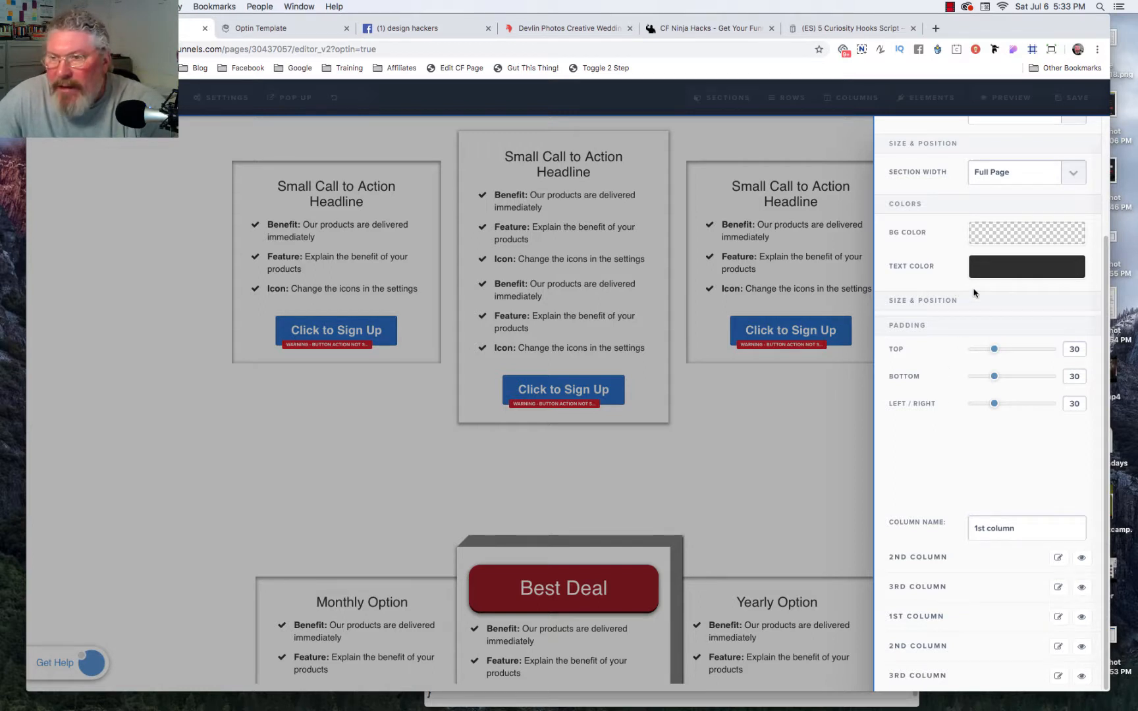
pyautogui.scroll(3, 975, 289)
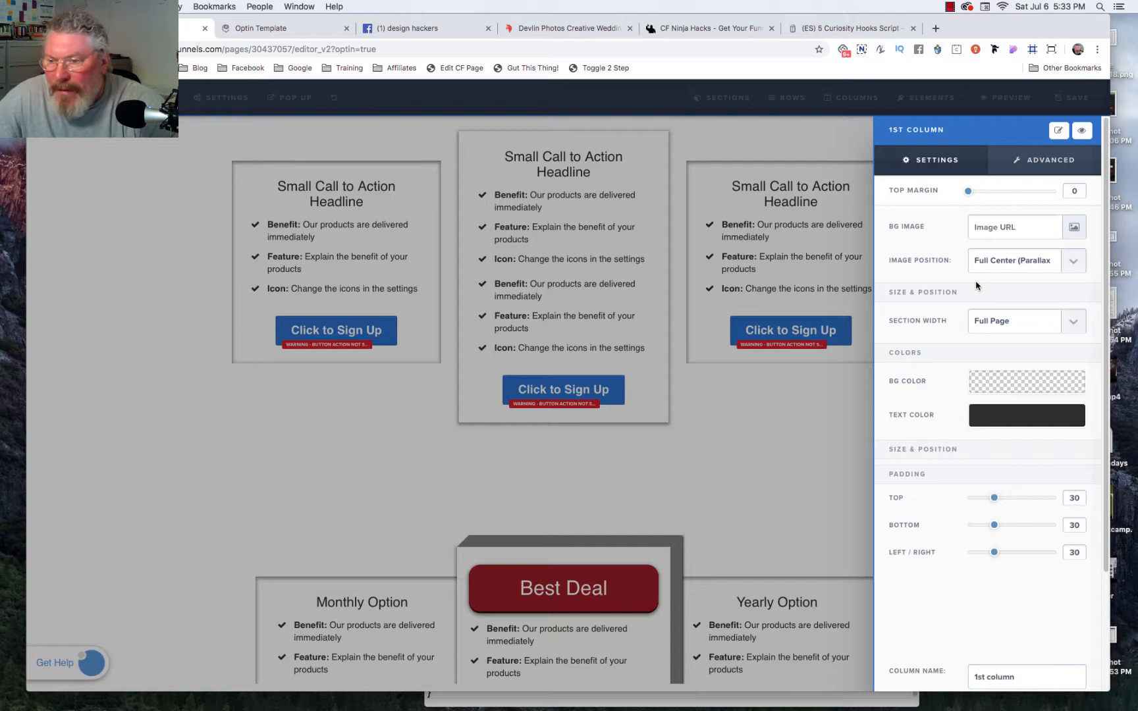
pyautogui.scroll(-3, 977, 371)
pyautogui.scroll(3, 977, 371)
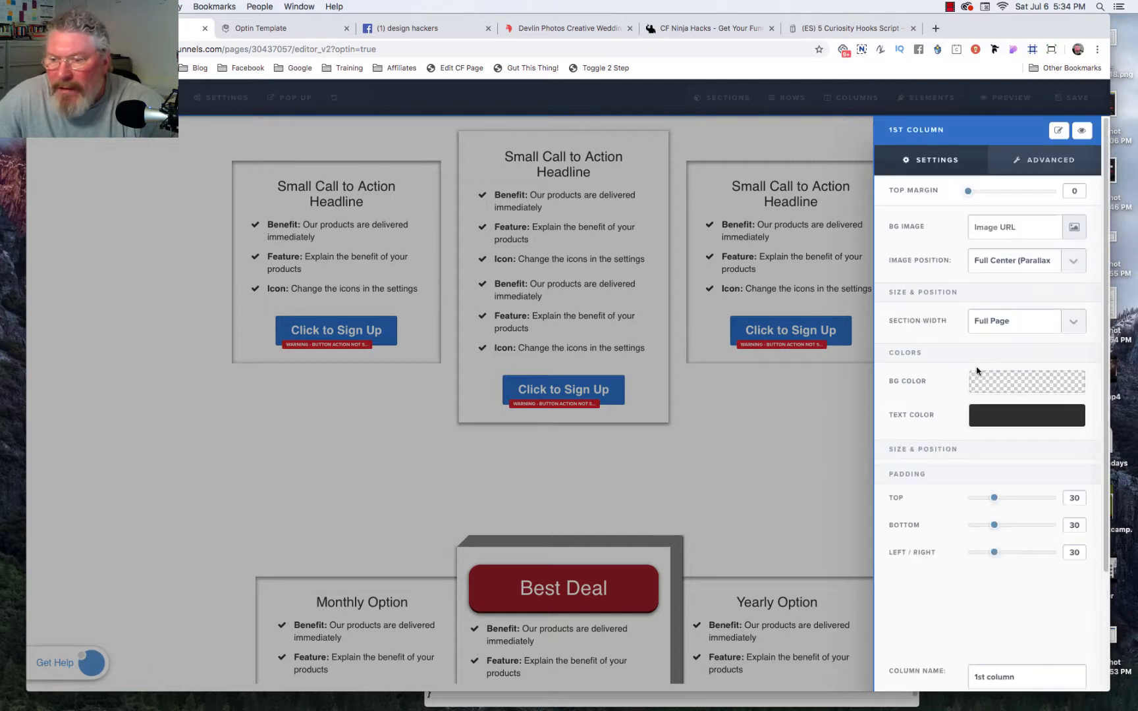
pyautogui.scroll(-3, 977, 371)
pyautogui.scroll(3, 977, 371)
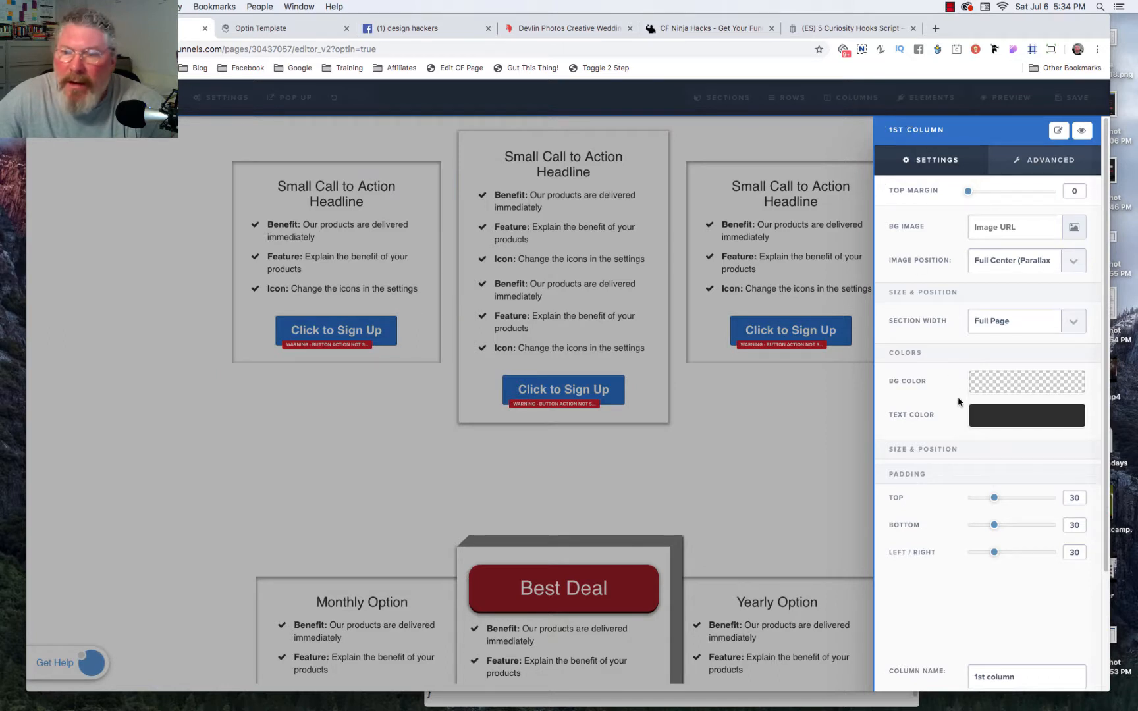
pyautogui.scroll(-3, 958, 402)
pyautogui.click(922, 561)
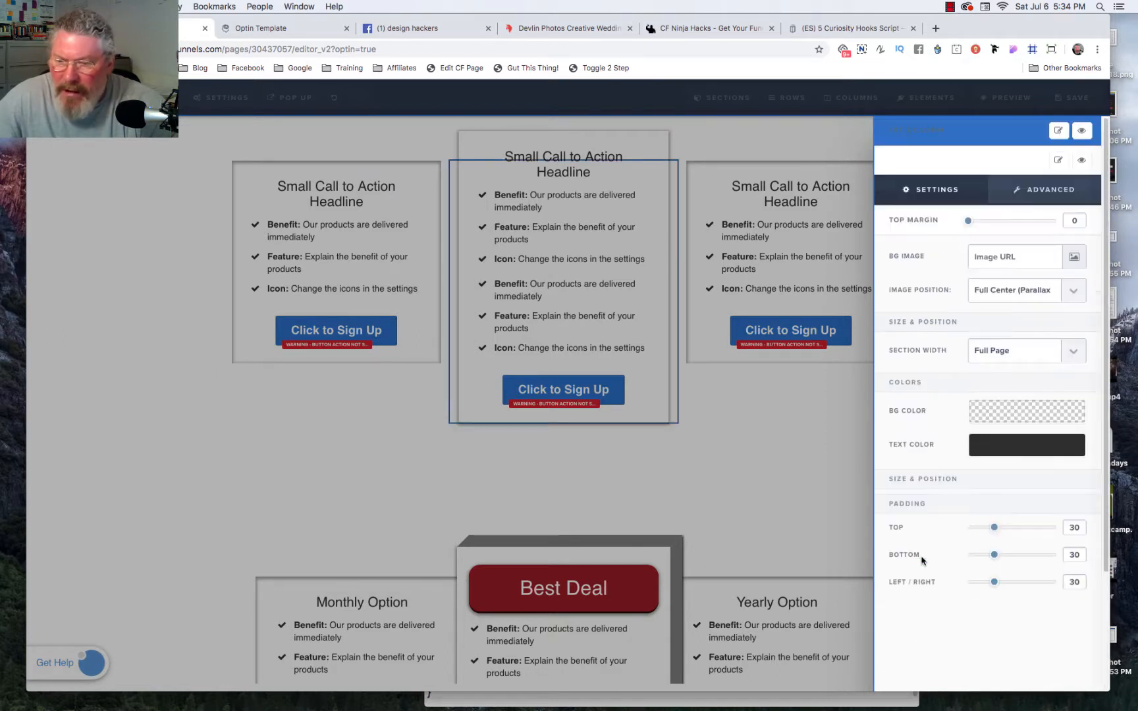
pyautogui.scroll(-3, 937, 490)
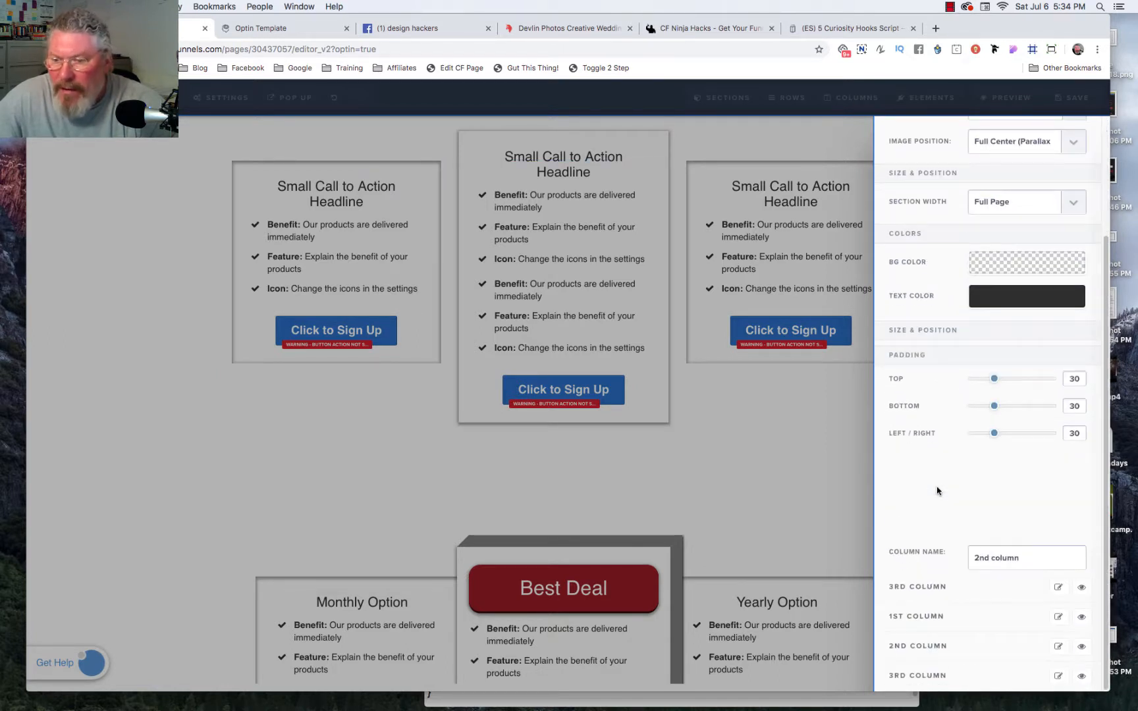
pyautogui.scroll(3, 937, 490)
pyautogui.click(704, 490)
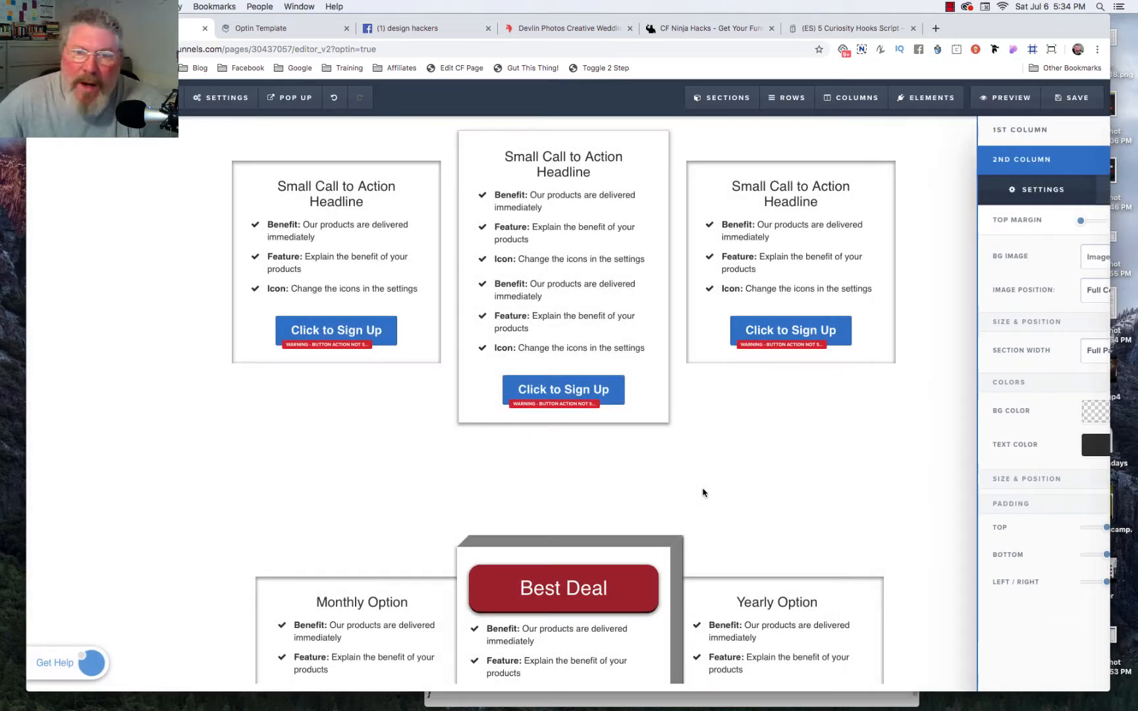
# Save the page with the new three-column pricing row
pyautogui.click(1080, 97)
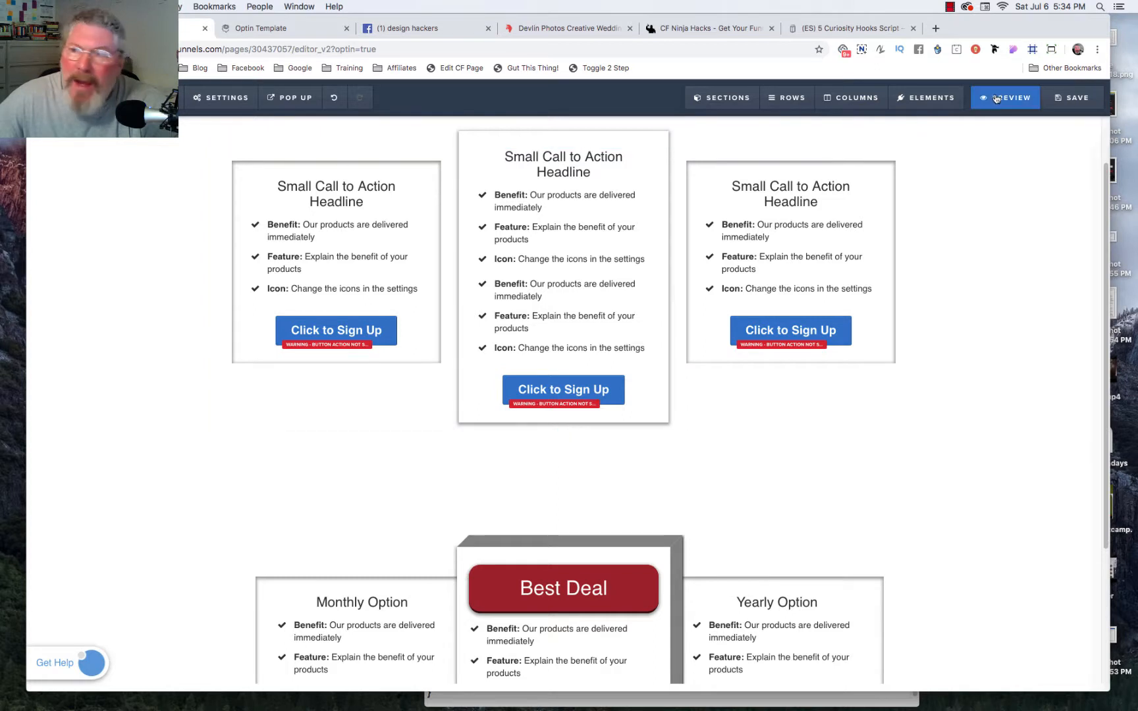
pyautogui.click(1071, 98)
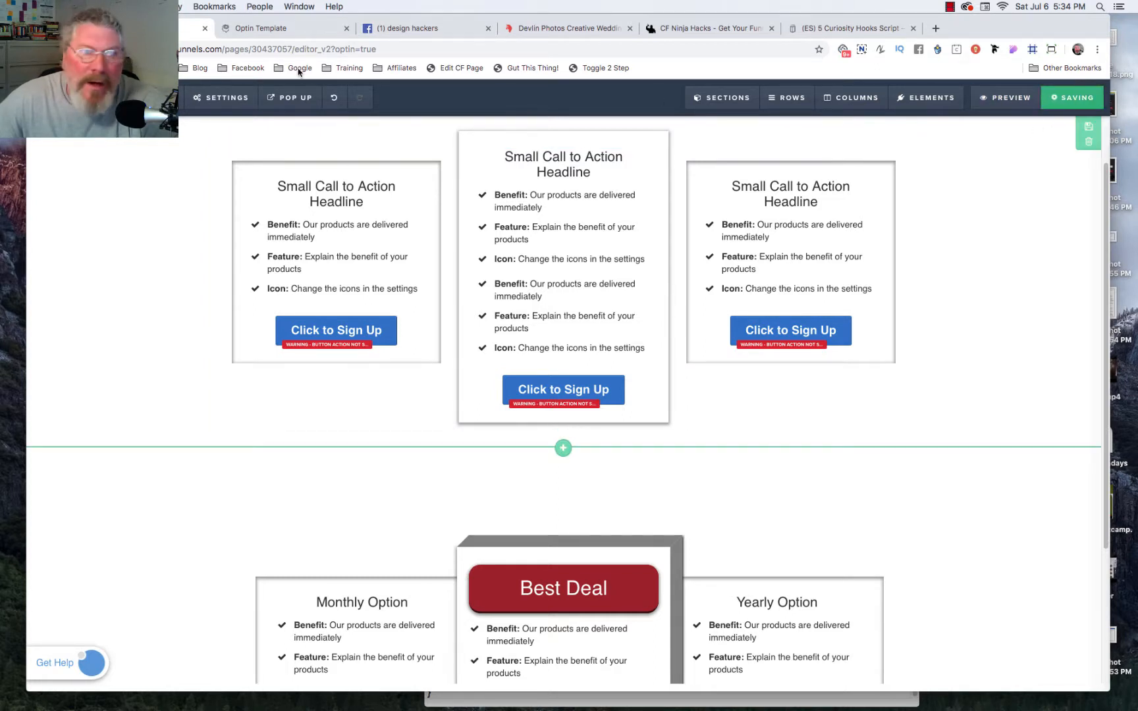
pyautogui.click(276, 29)
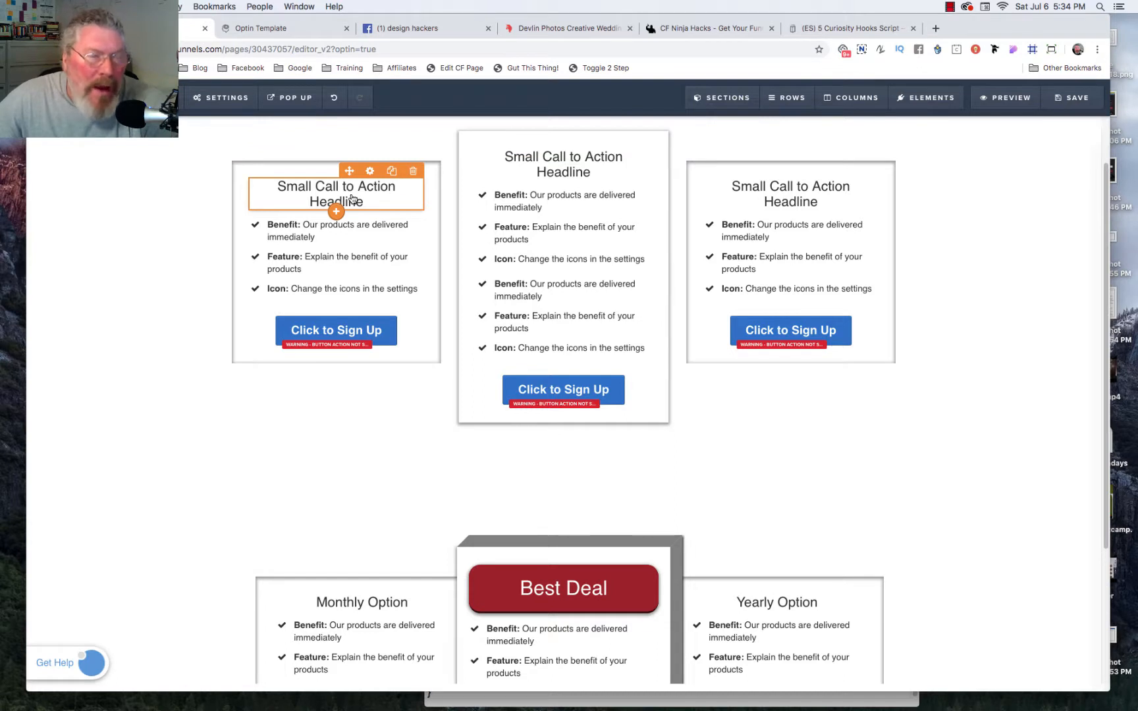
# Inspect the new row's first column on the Optin Template preview page and copy the CSS selector of its col-inner div
pyautogui.moveTo(1, 337)
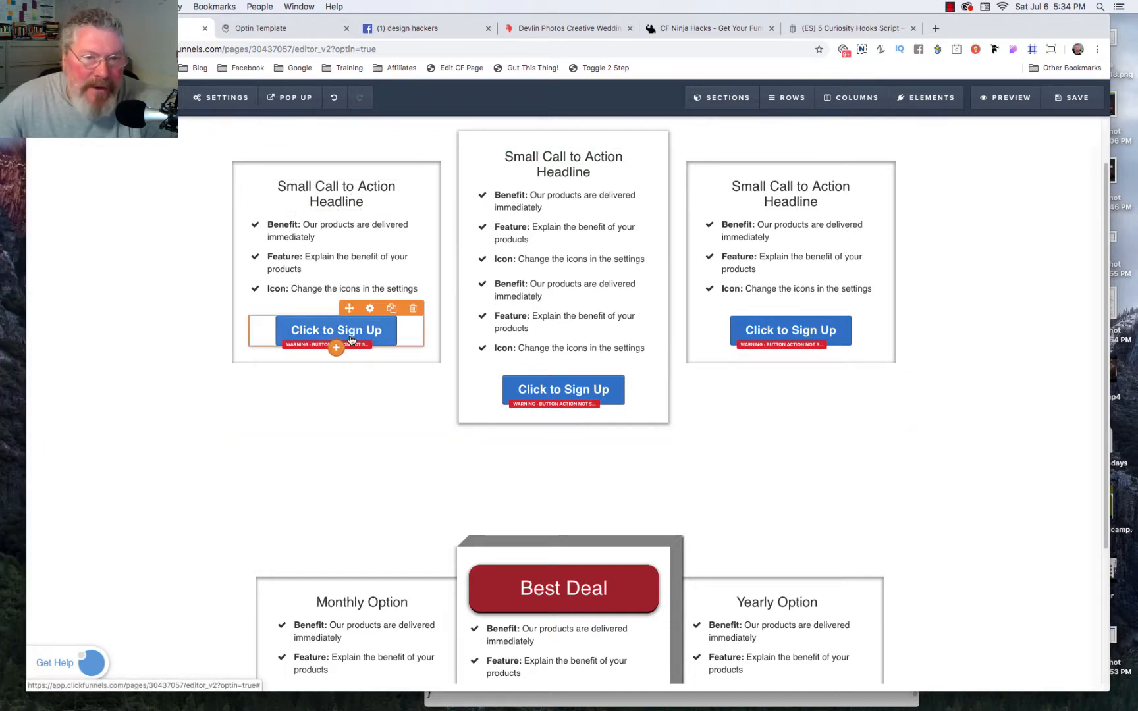
pyautogui.click(280, 29)
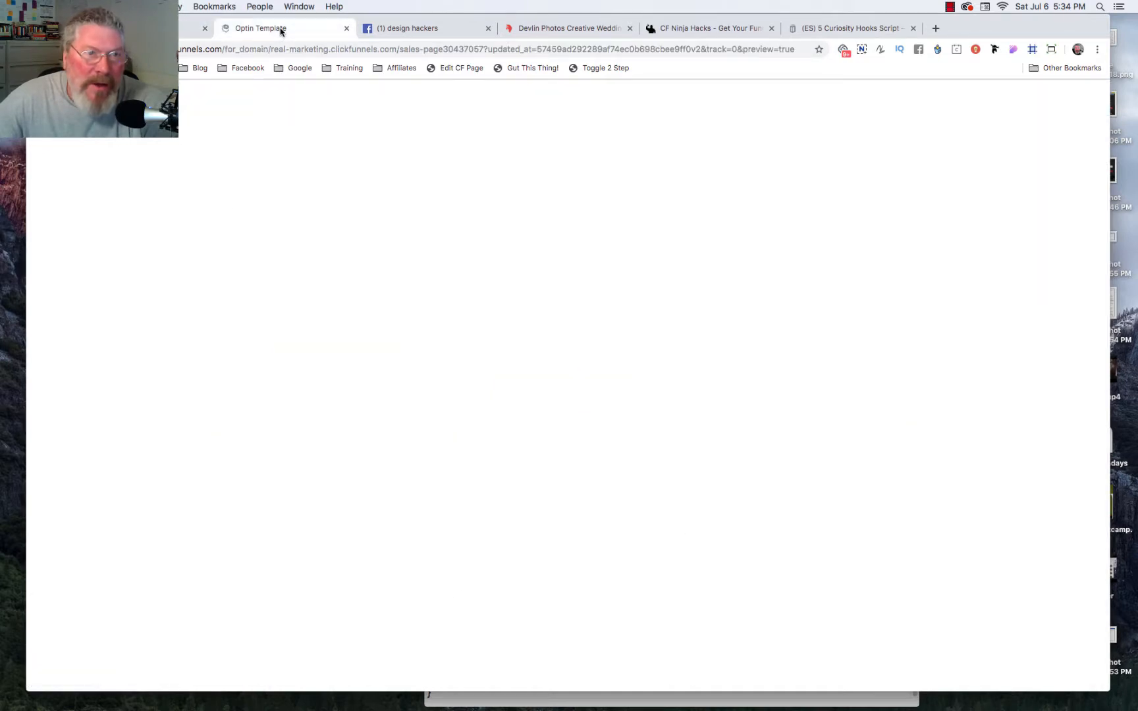
pyautogui.rightClick(244, 218)
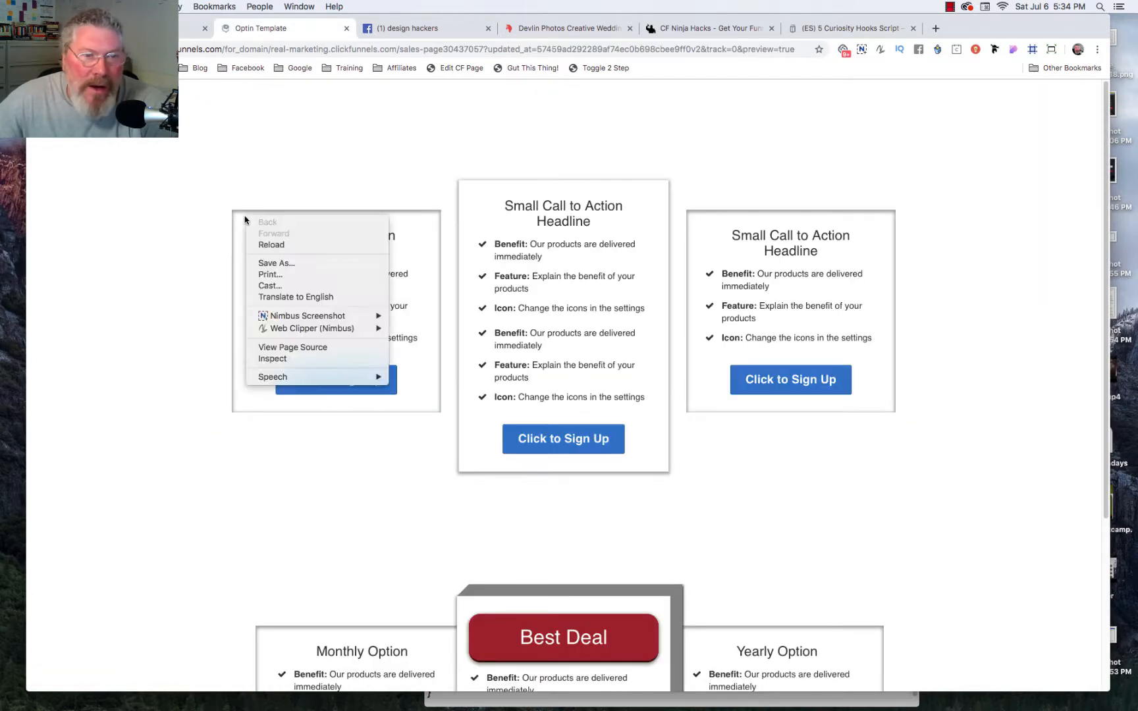
pyautogui.click(282, 359)
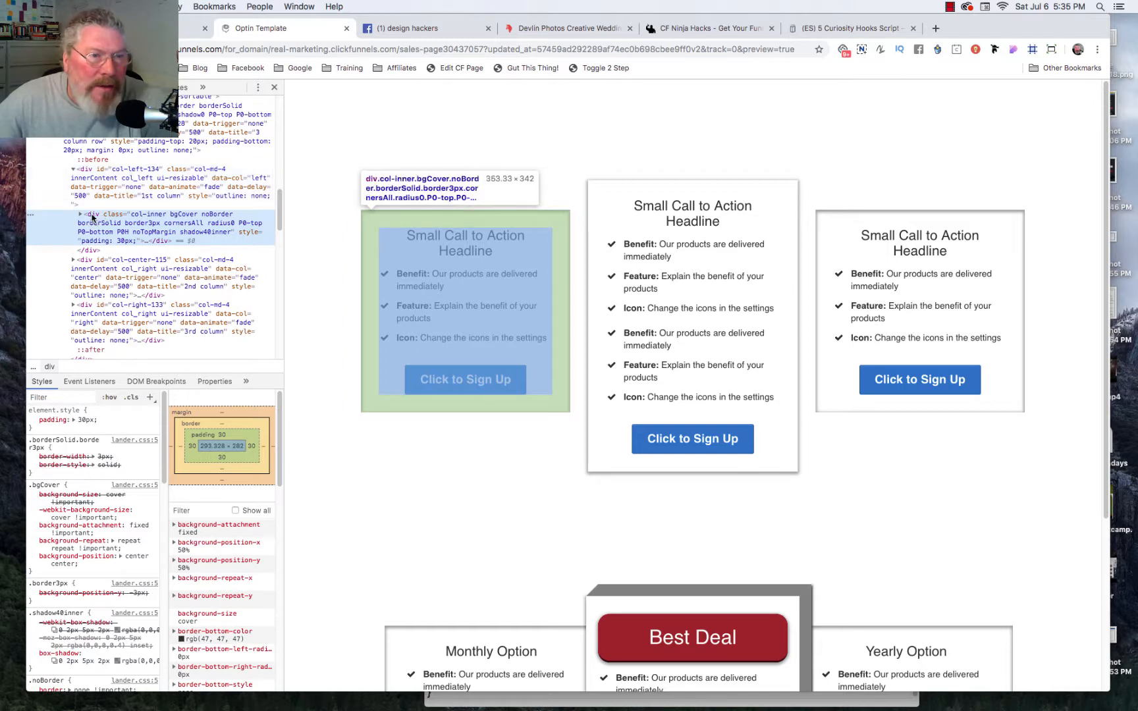
pyautogui.rightClick(92, 215)
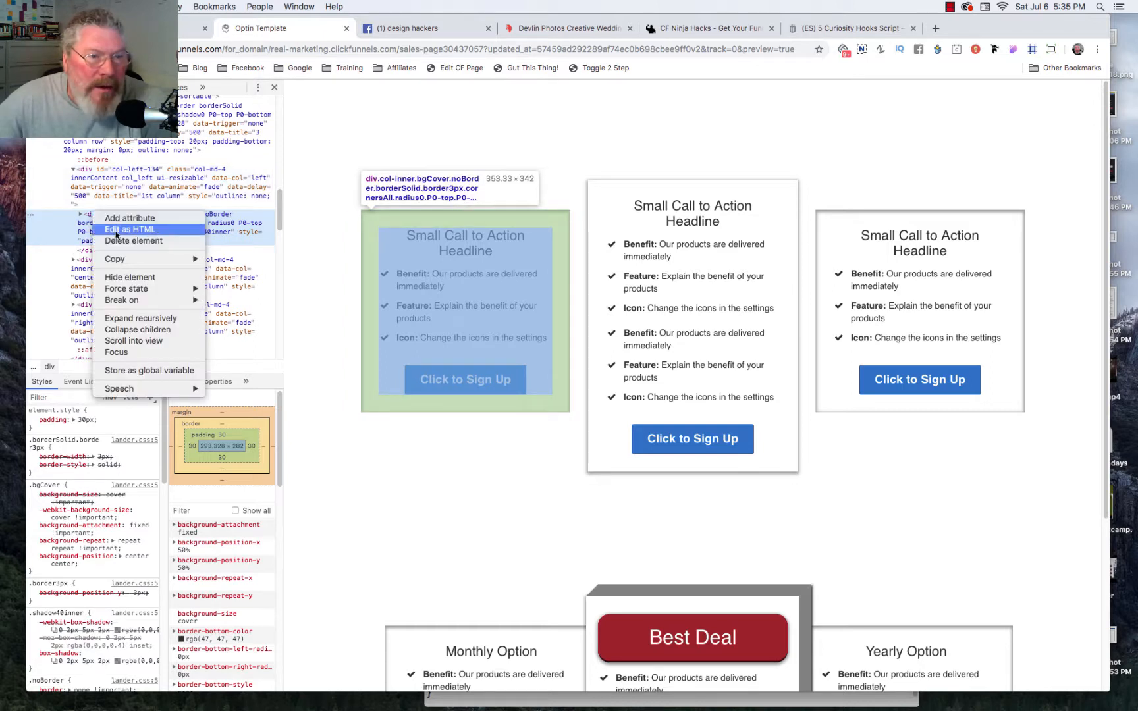
pyautogui.moveTo(121, 261)
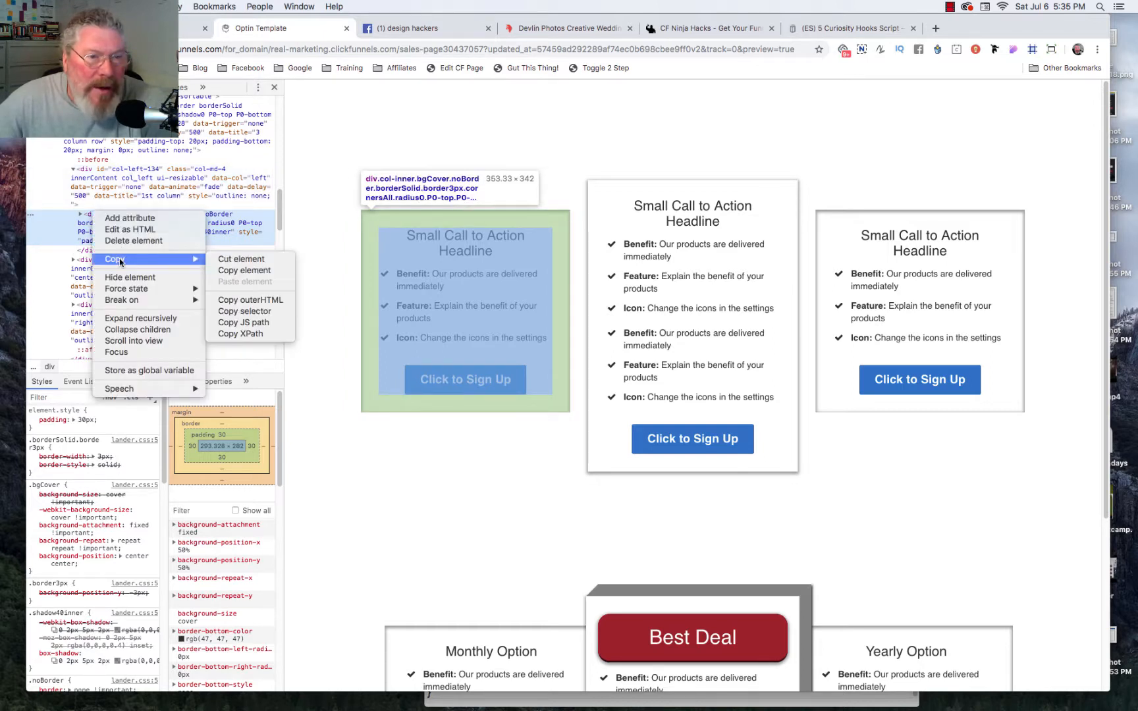
pyautogui.click(250, 314)
# Back in the page editor, paste the copied selector above the existing custom CSS, separated from it by several blank lines
pyautogui.click(158, 28)
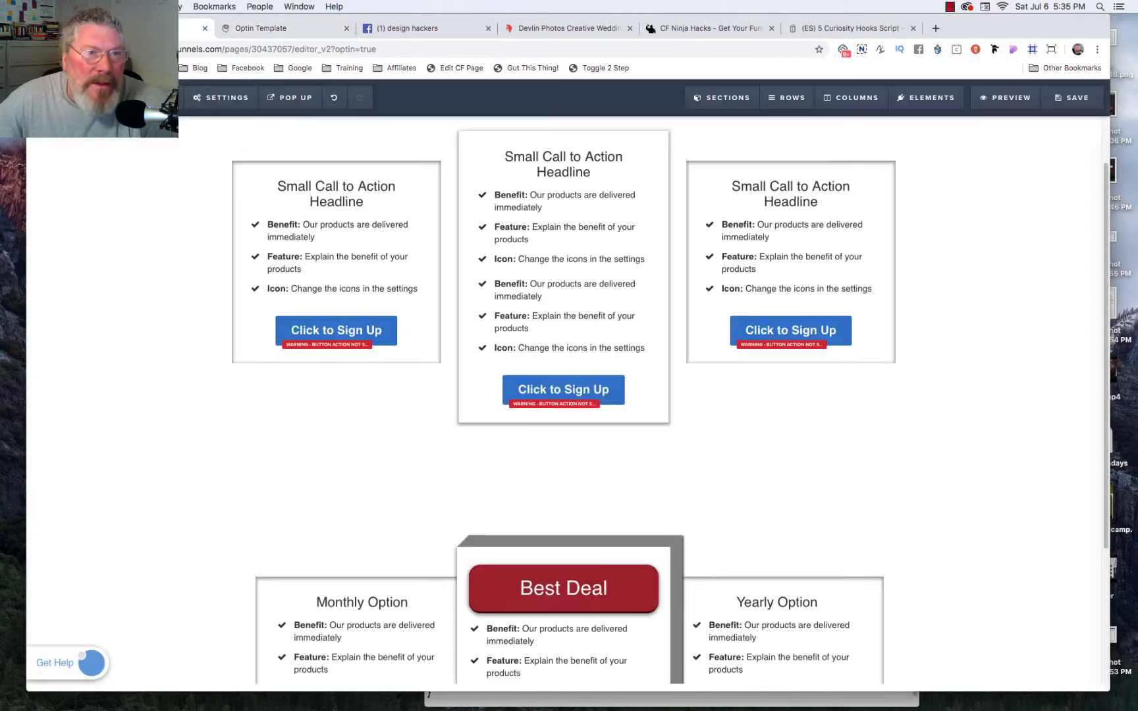
pyautogui.click(221, 97)
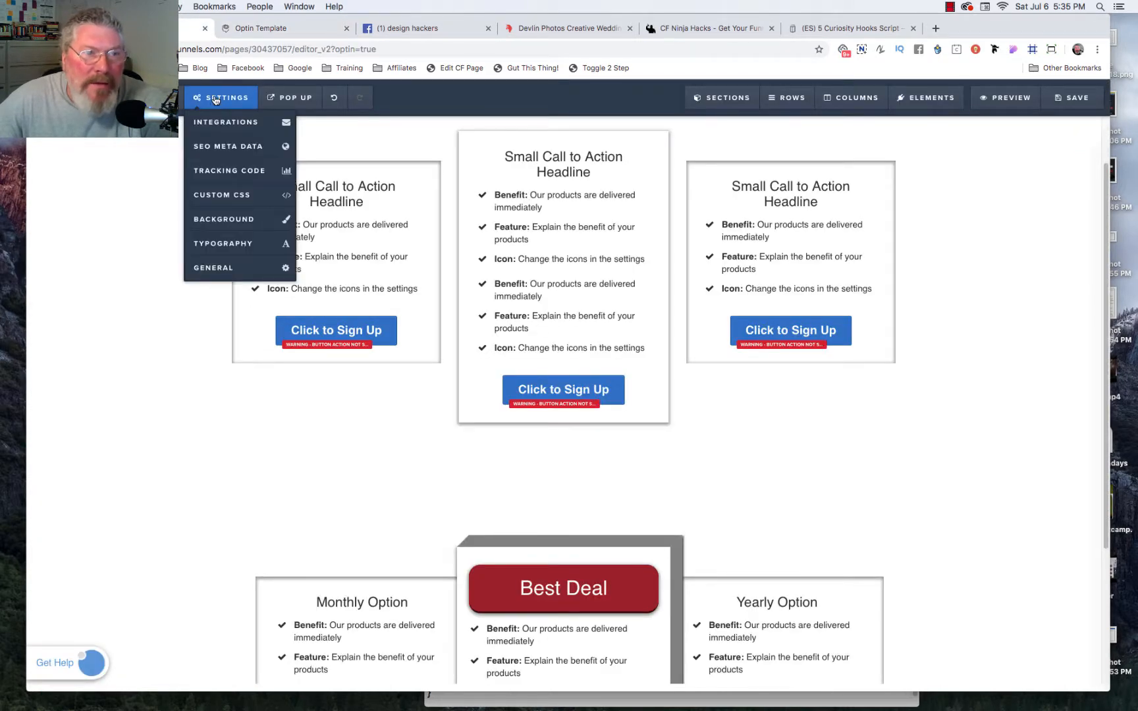
pyautogui.click(223, 196)
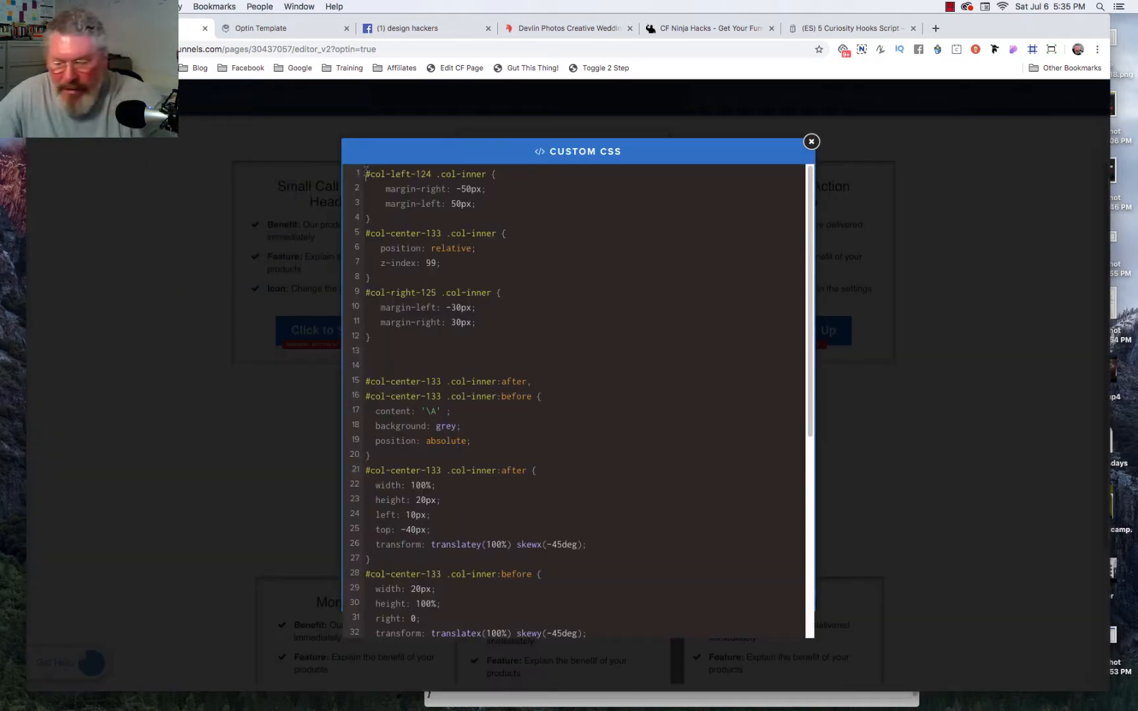
pyautogui.press('Return')
pyautogui.press('Return')
pyautogui.press('Return')
pyautogui.press('Return')
pyautogui.press('Return')
pyautogui.press('Return')
pyautogui.press('Return')
pyautogui.press('Return')
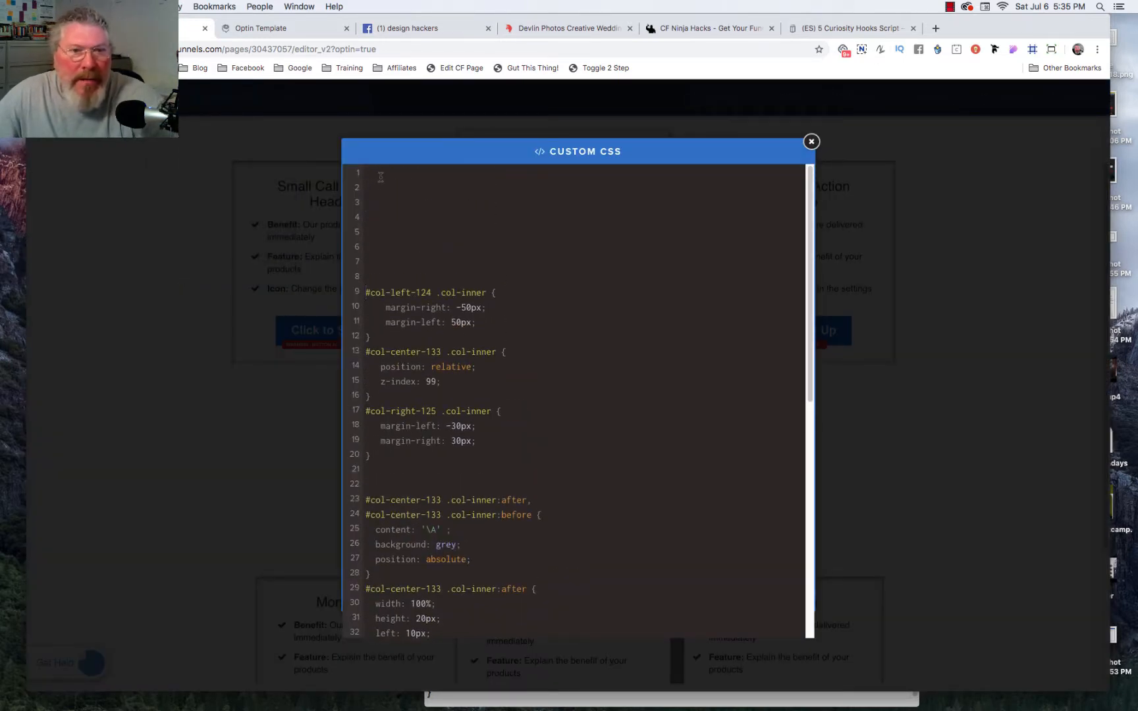
pyautogui.press('super+v')
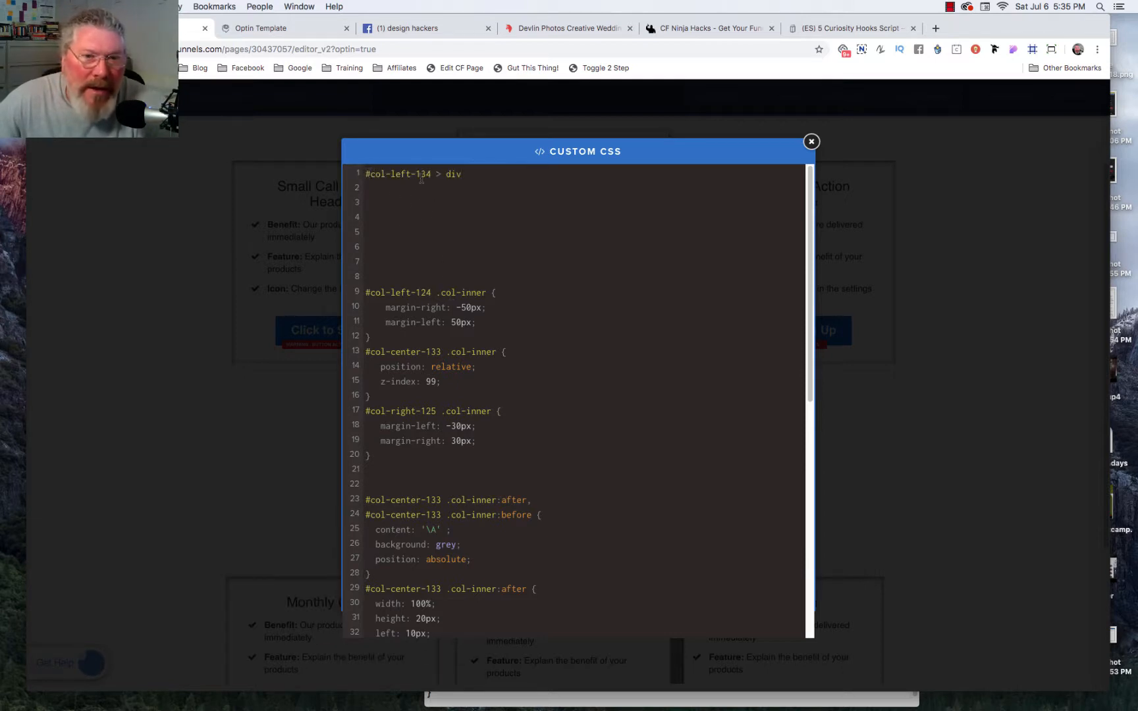
# Turn the pasted selector into an empty "#col-left-134 .col-inner { }" rule, reusing ".col-inner {" from the #col-left-124 rule, and close the CSS editor
pyautogui.moveTo(431, 174); pyautogui.dragTo(364, 176)
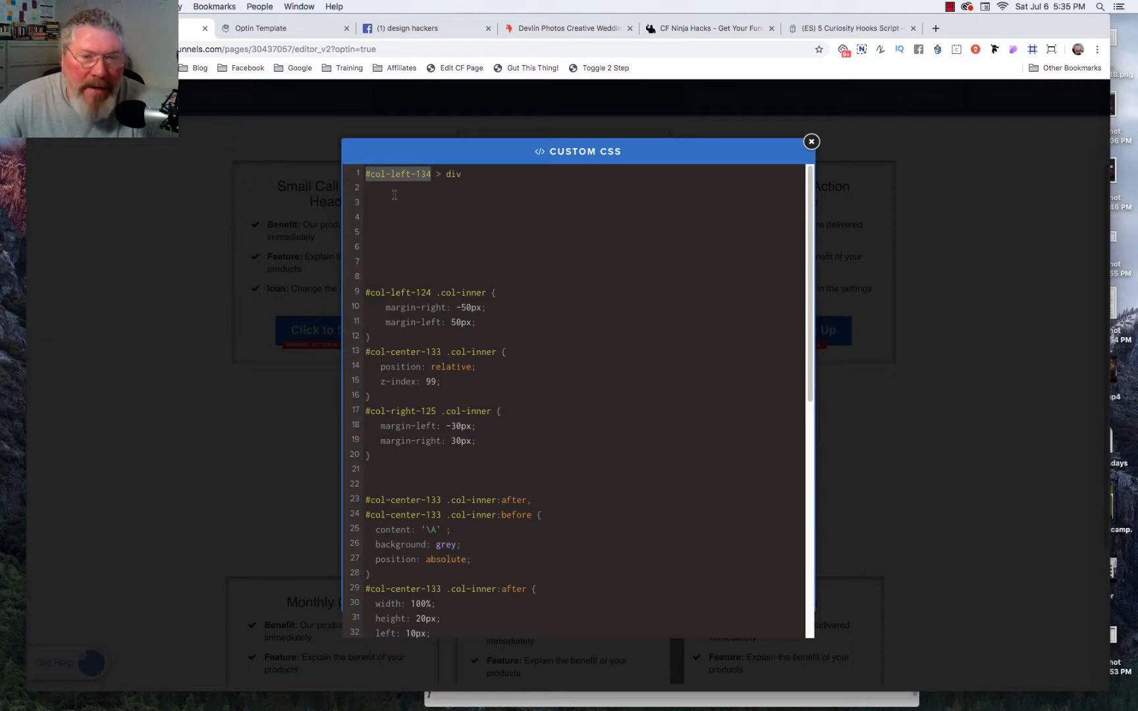
pyautogui.moveTo(438, 295); pyautogui.dragTo(499, 293)
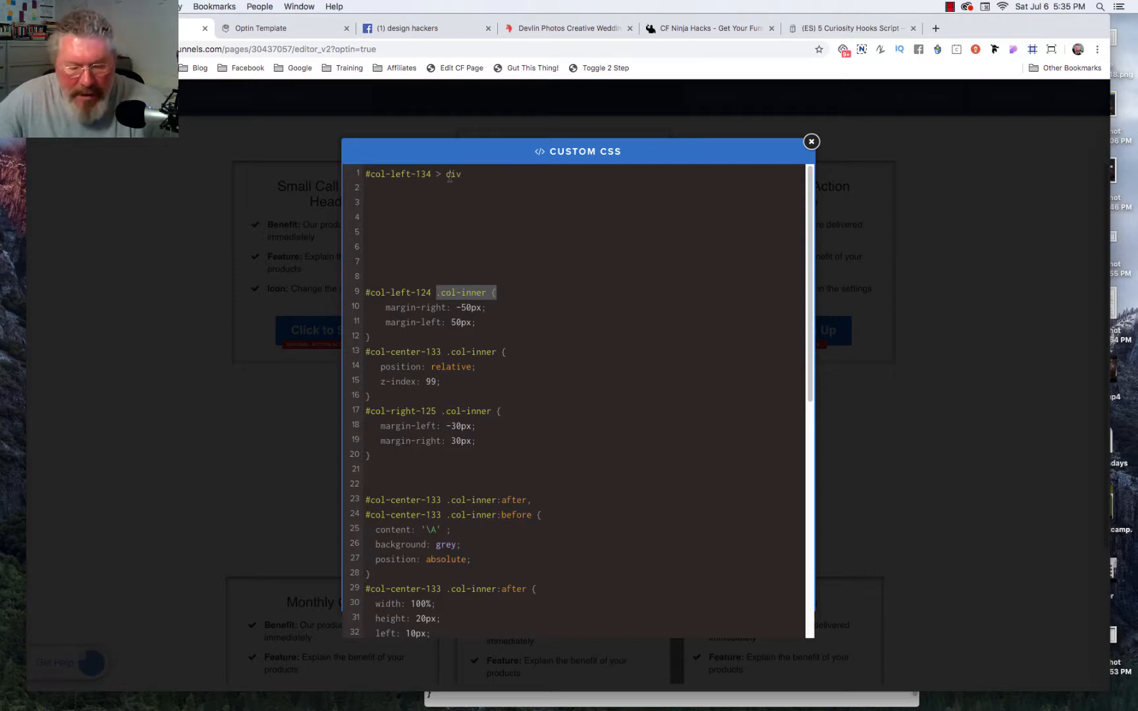
pyautogui.moveTo(436, 174); pyautogui.dragTo(462, 174)
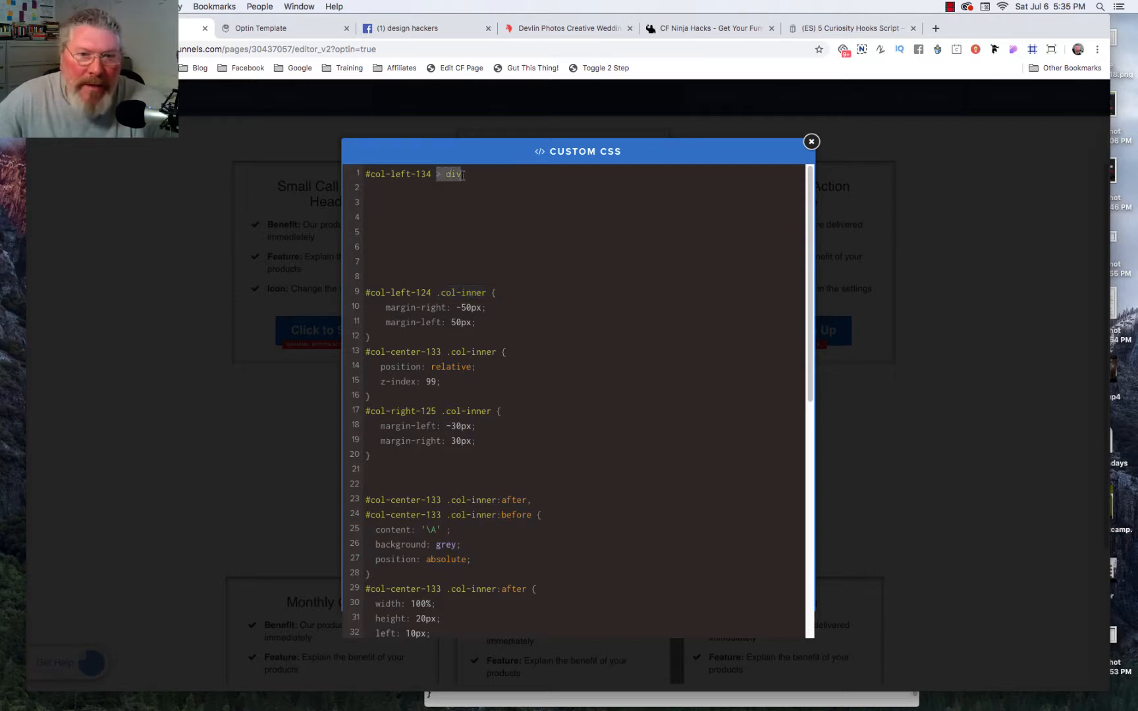
pyautogui.hotkey('ctrl', 'v')
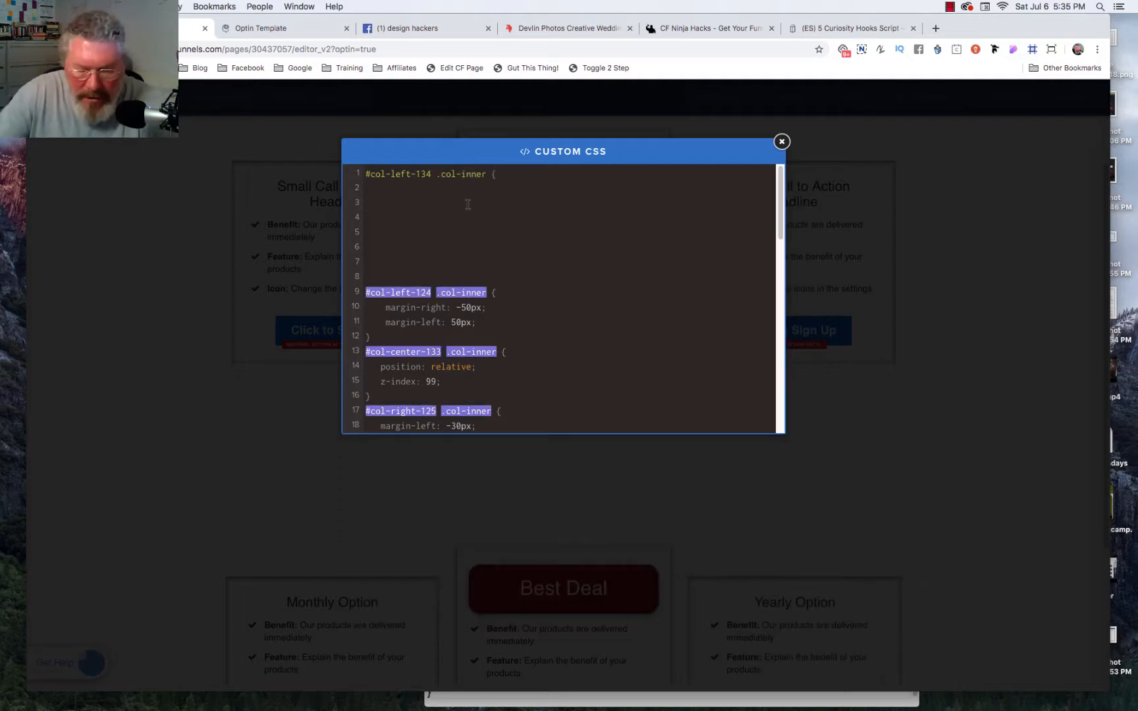
pyautogui.write('}')
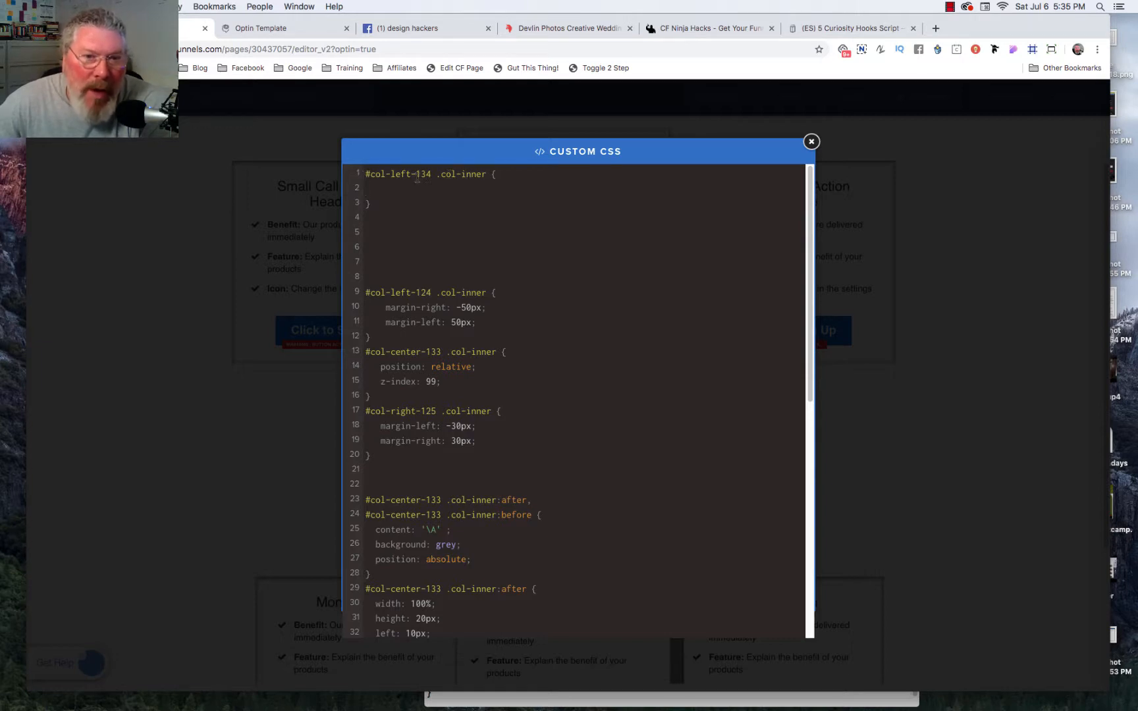
pyautogui.click(193, 288)
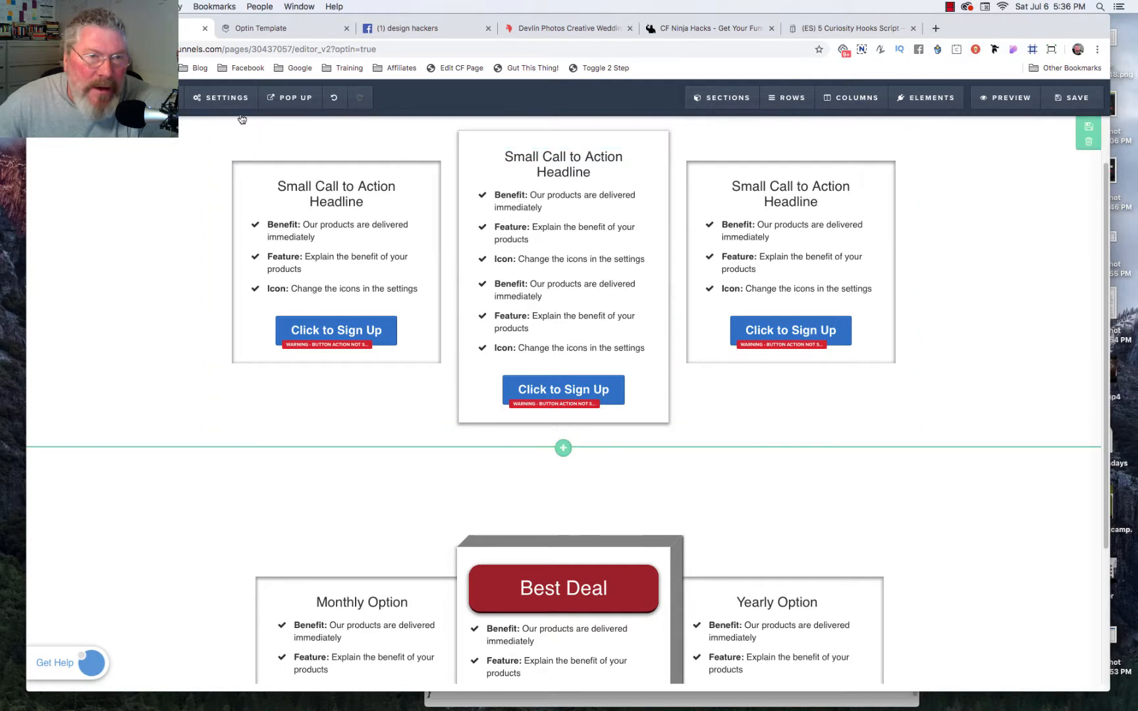
# Add "margin-right: -50px;" to the #col-left-134 .col-inner rule in the custom CSS and close the CSS editor
pyautogui.moveTo(224, 100)
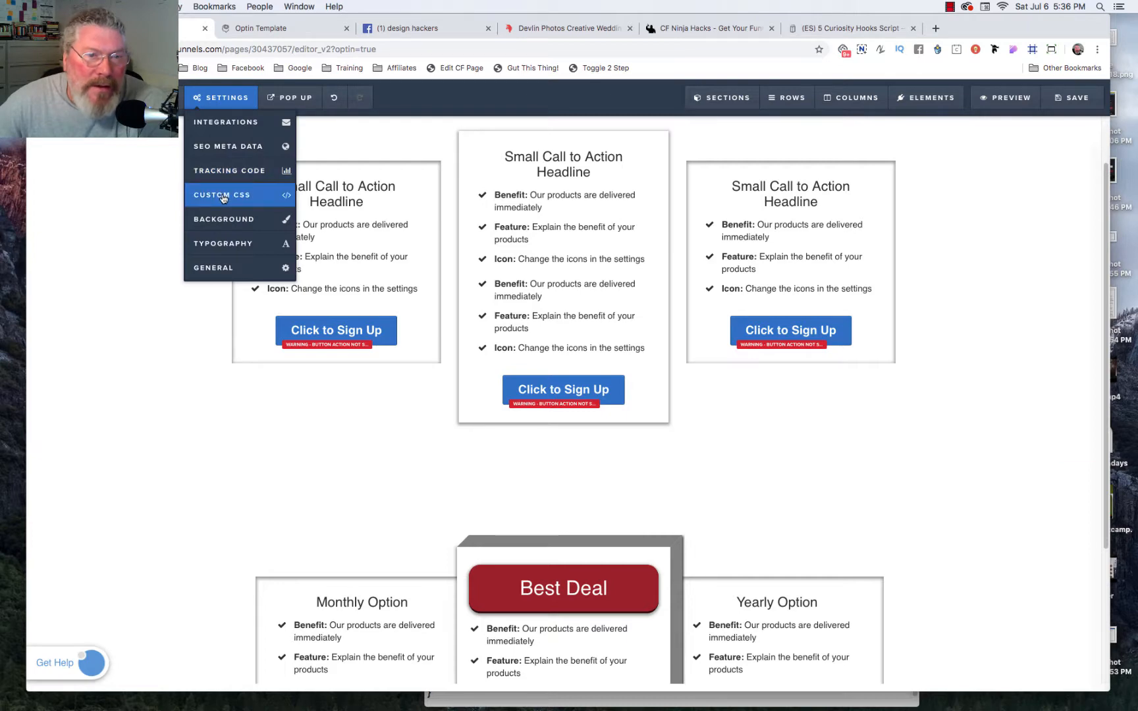
pyautogui.click(223, 197)
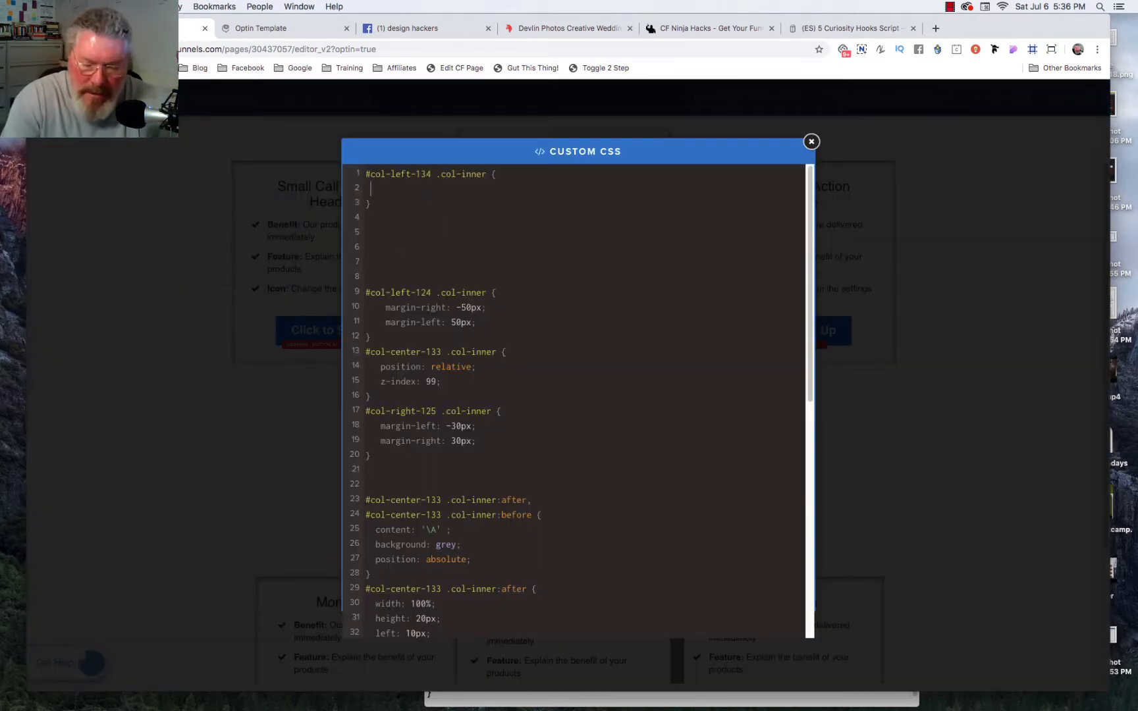
pyautogui.write('margi')
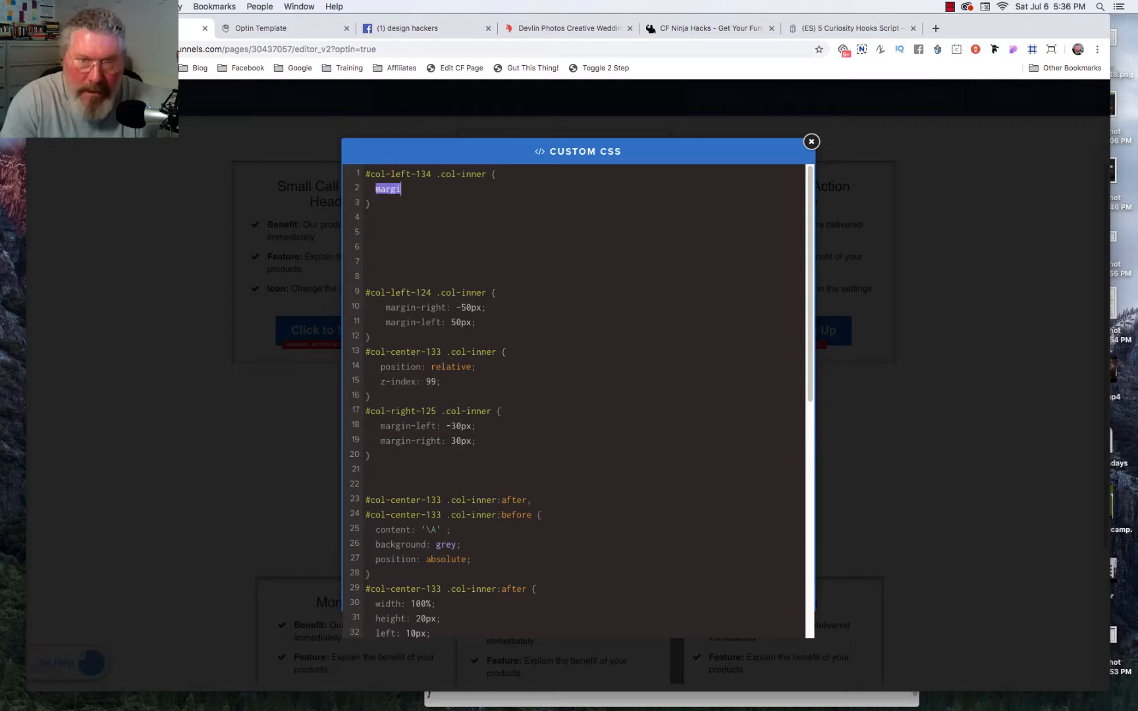
pyautogui.write('n-')
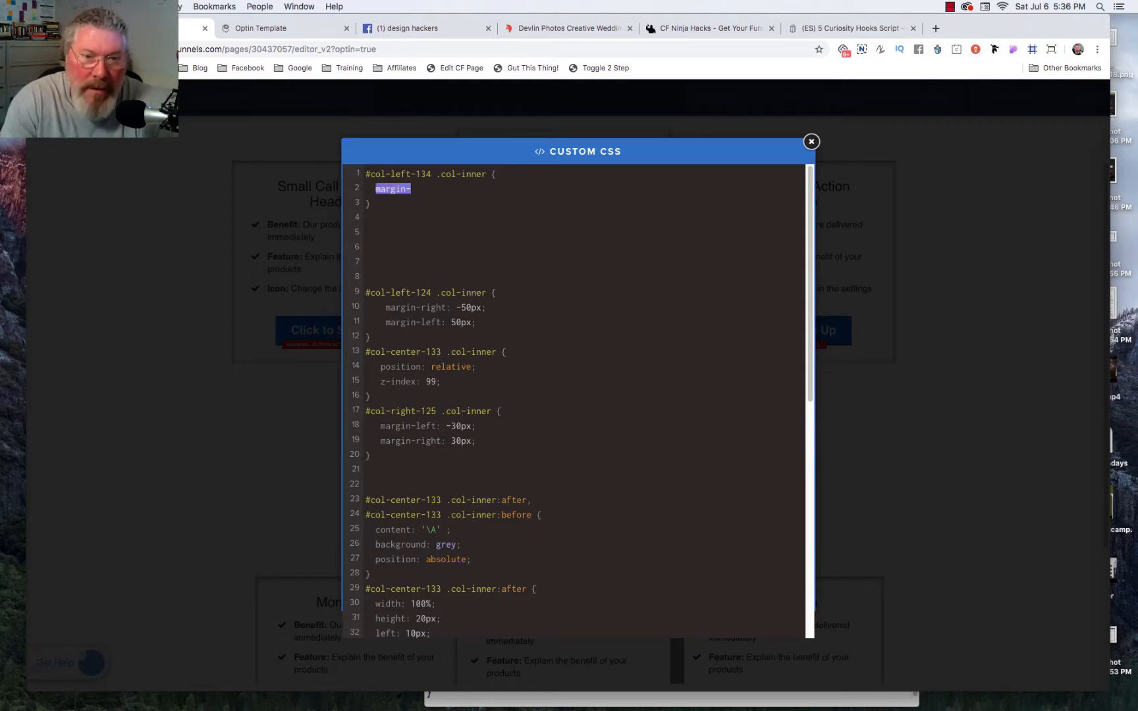
pyautogui.write('right')
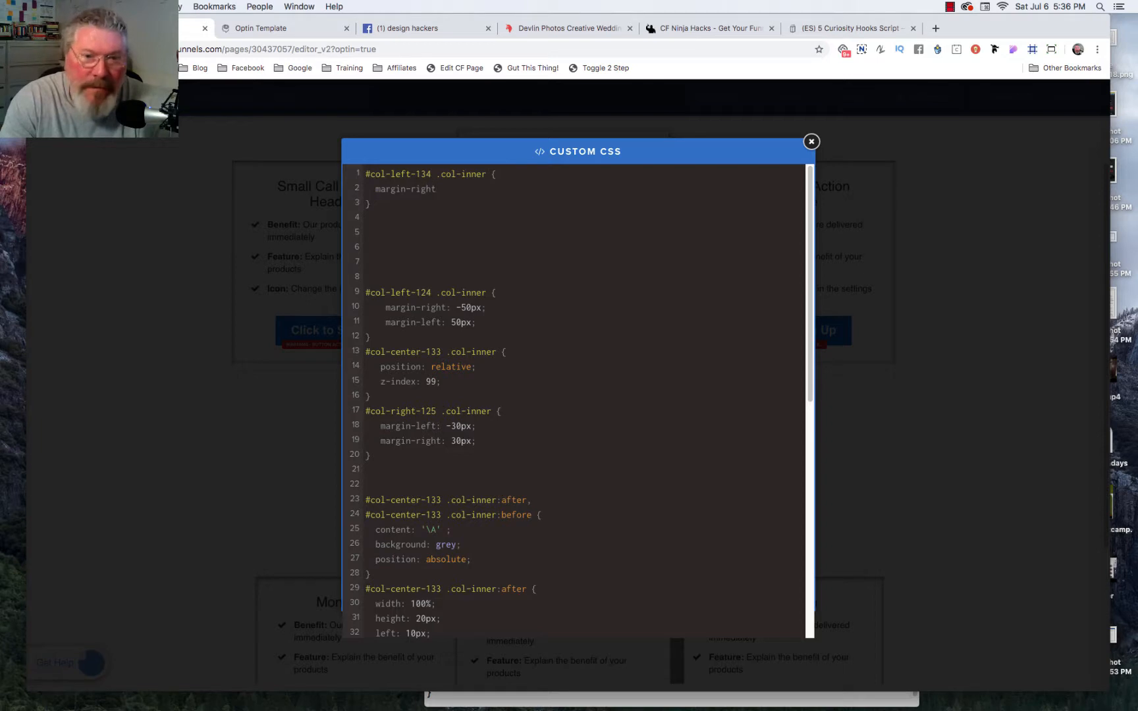
pyautogui.write(': -50')
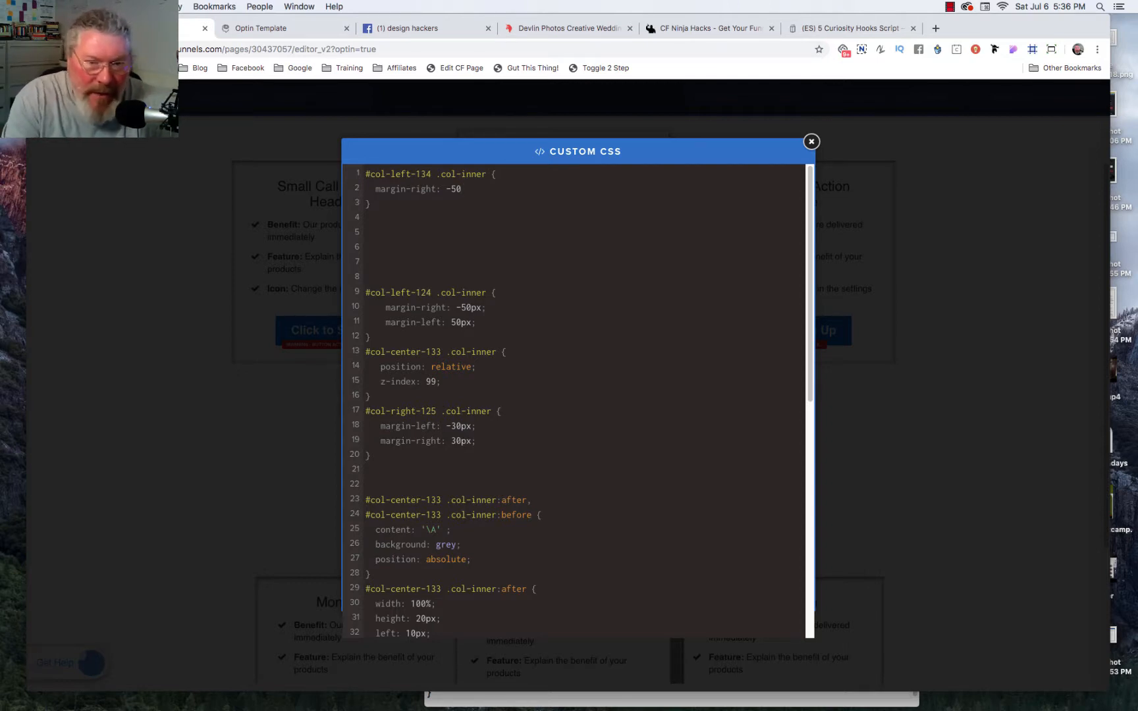
pyautogui.write('px')
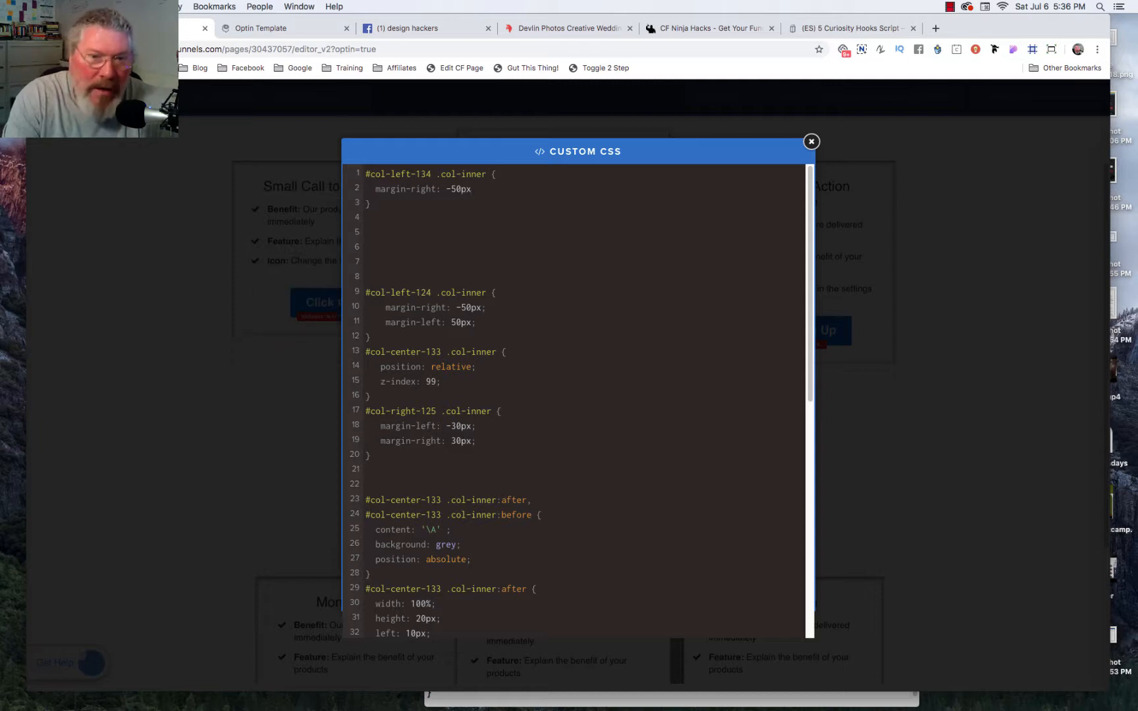
pyautogui.write(';')
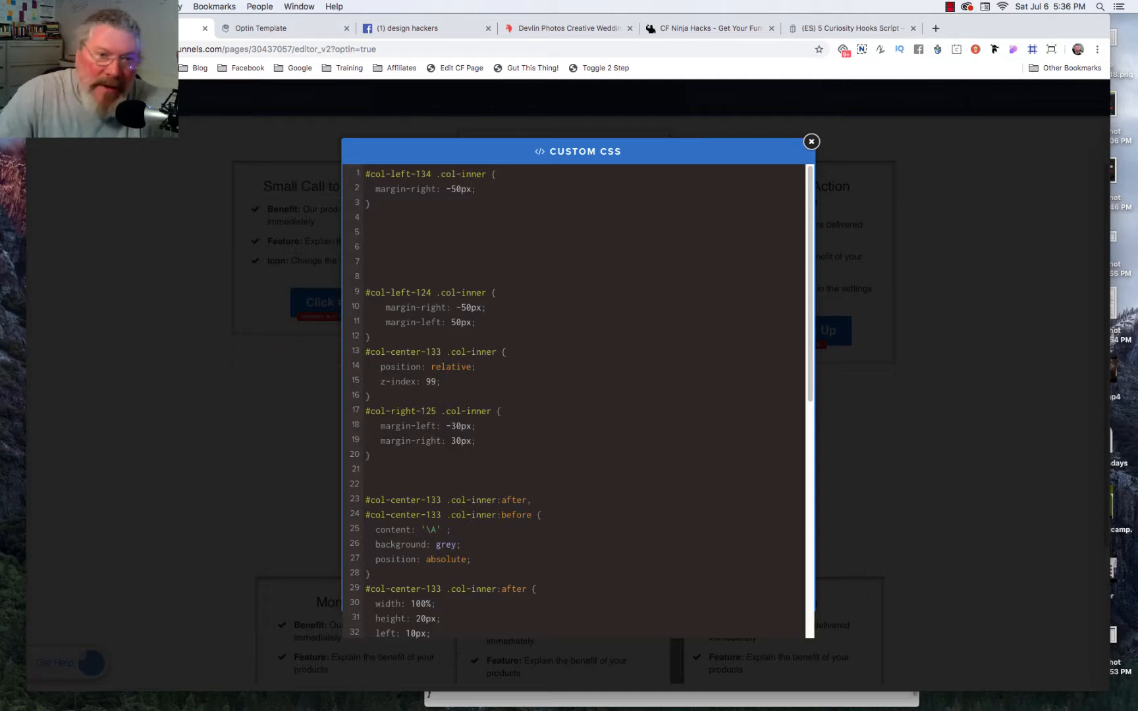
pyautogui.click(173, 432)
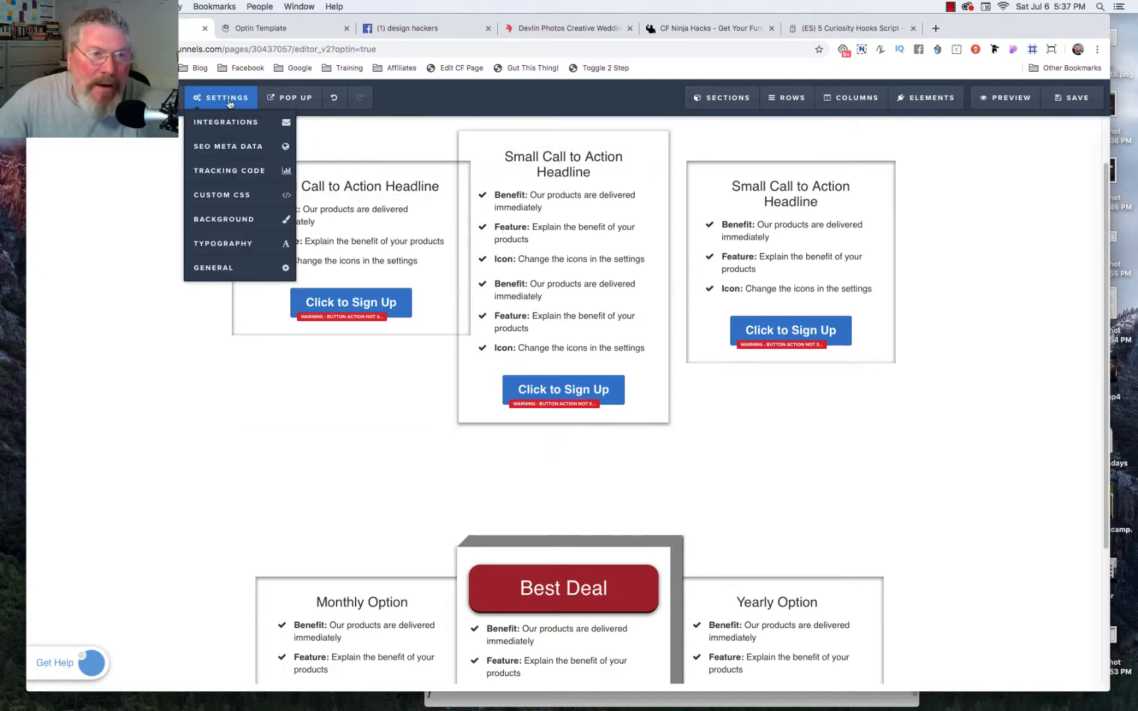
# Add "margin-left: 50px" to the #col-left-134 .col-inner rule in the custom CSS and close the CSS editor
pyautogui.click(224, 195)
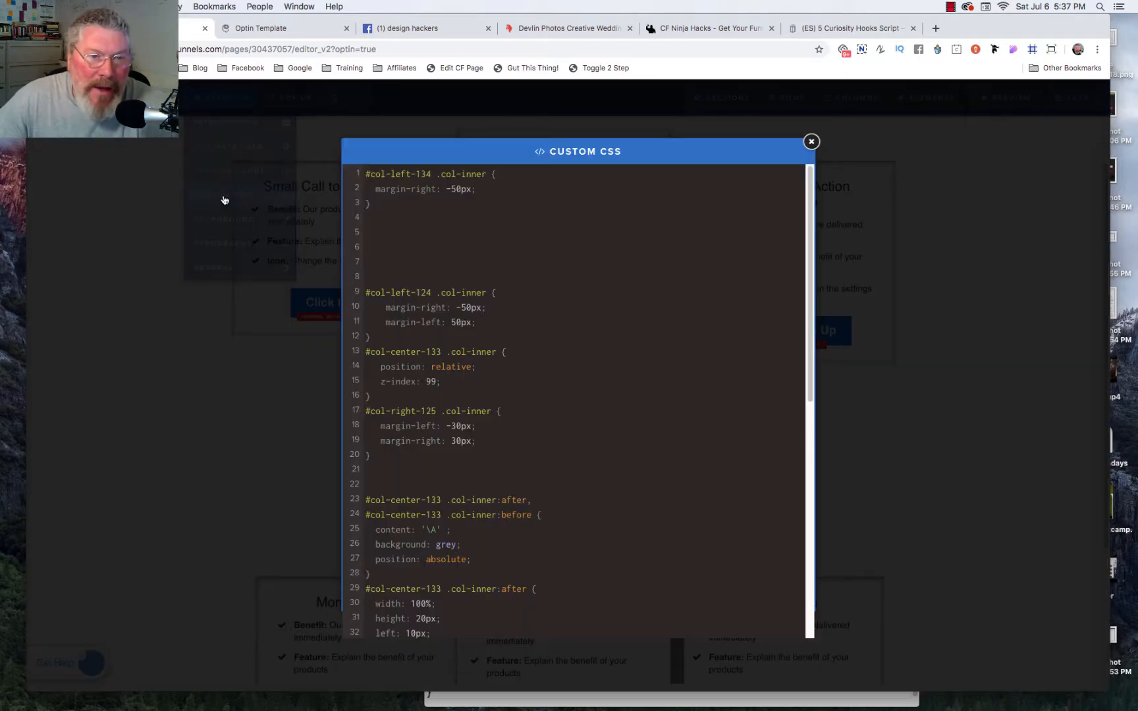
pyautogui.click(488, 188)
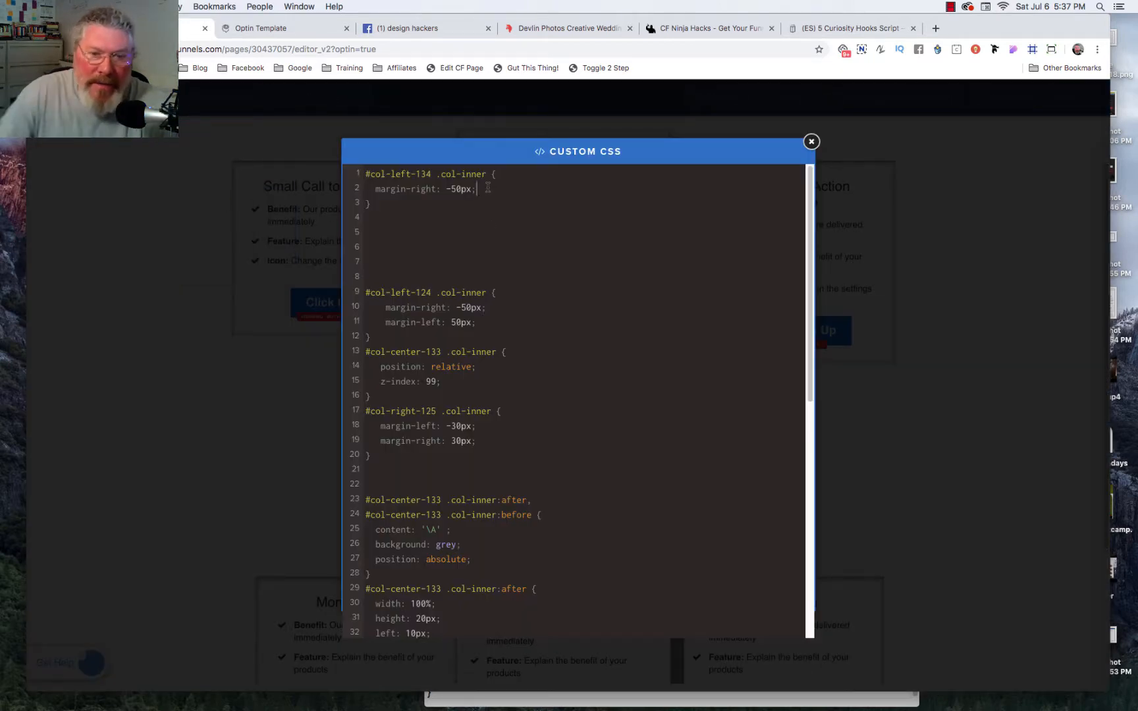
pyautogui.press('Return')
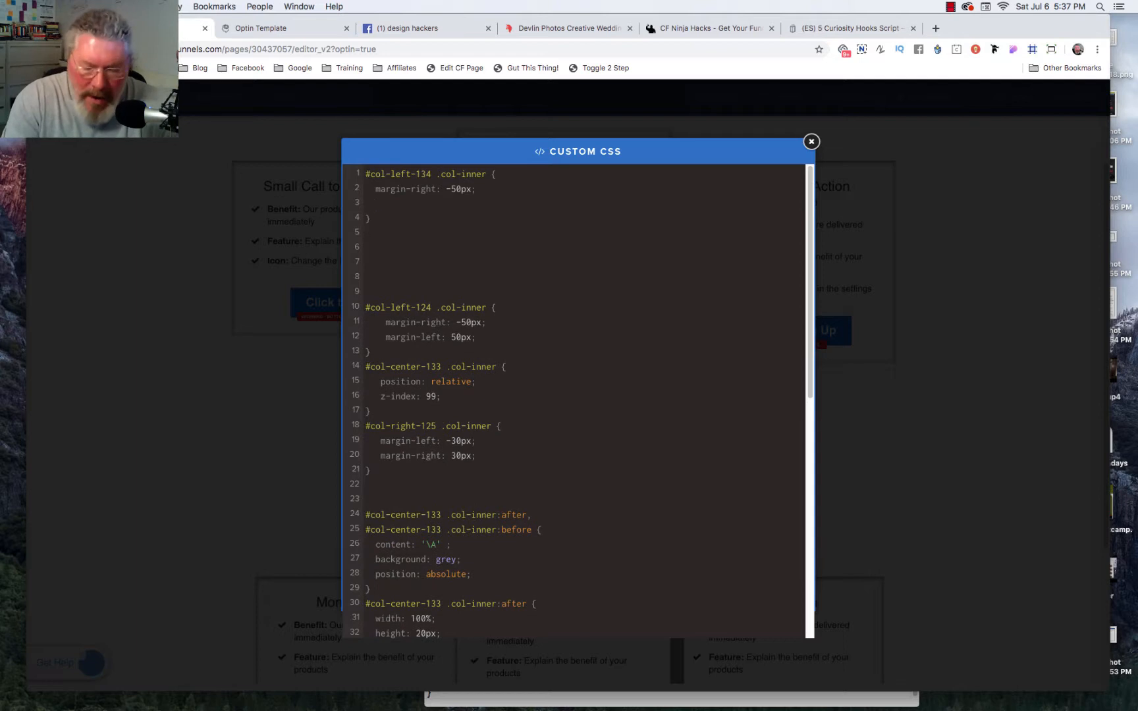
pyautogui.write('margin-le')
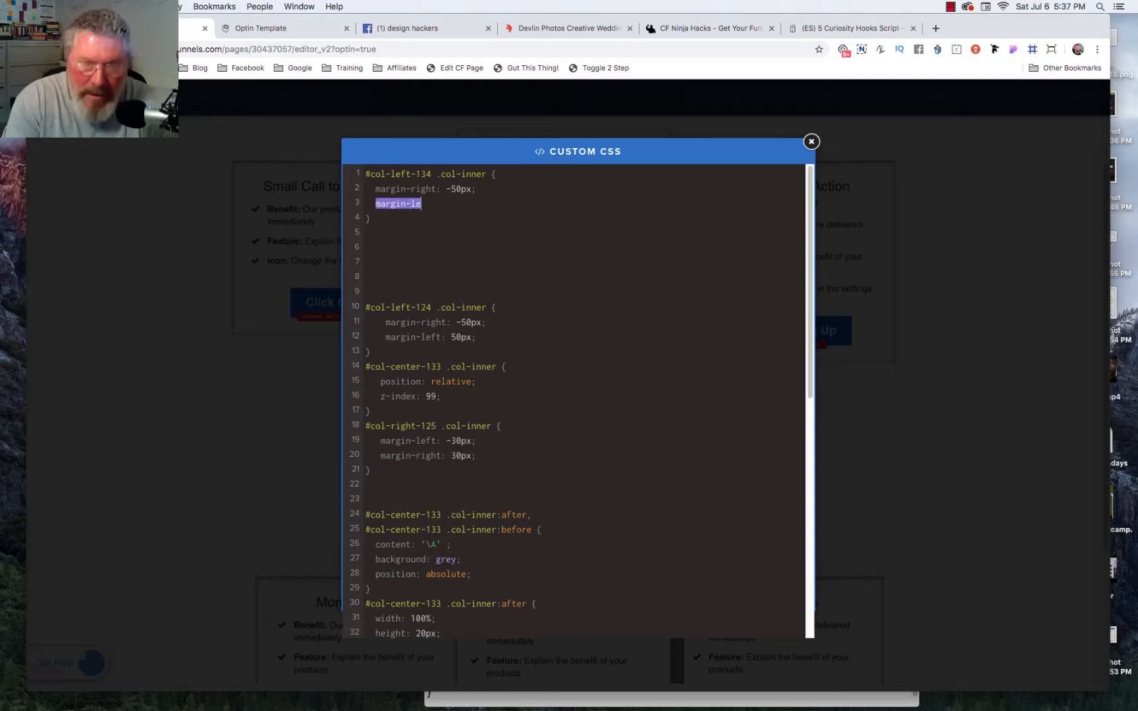
pyautogui.write('ft: ')
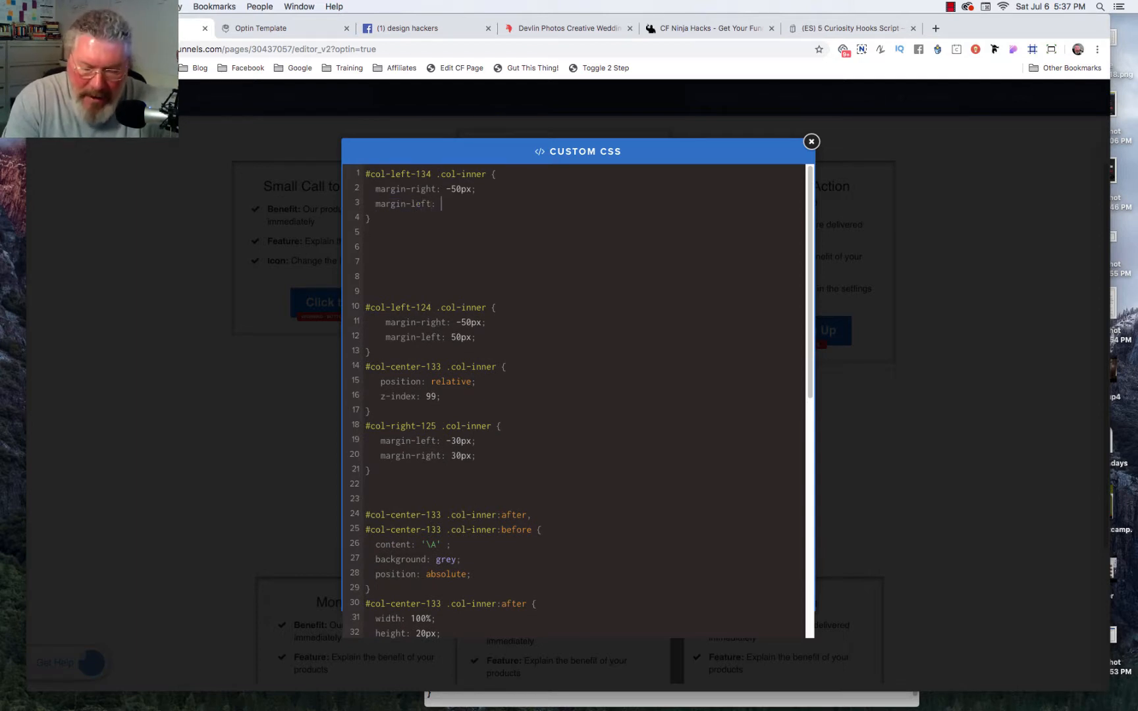
pyautogui.write('50px')
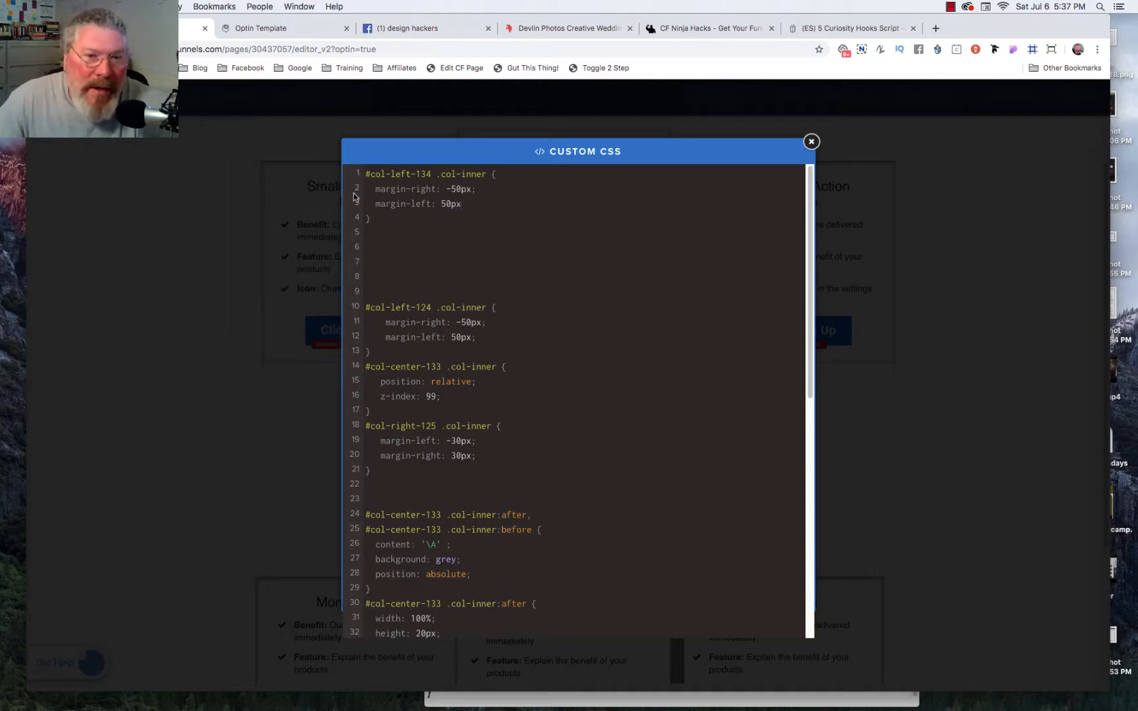
pyautogui.click(304, 202)
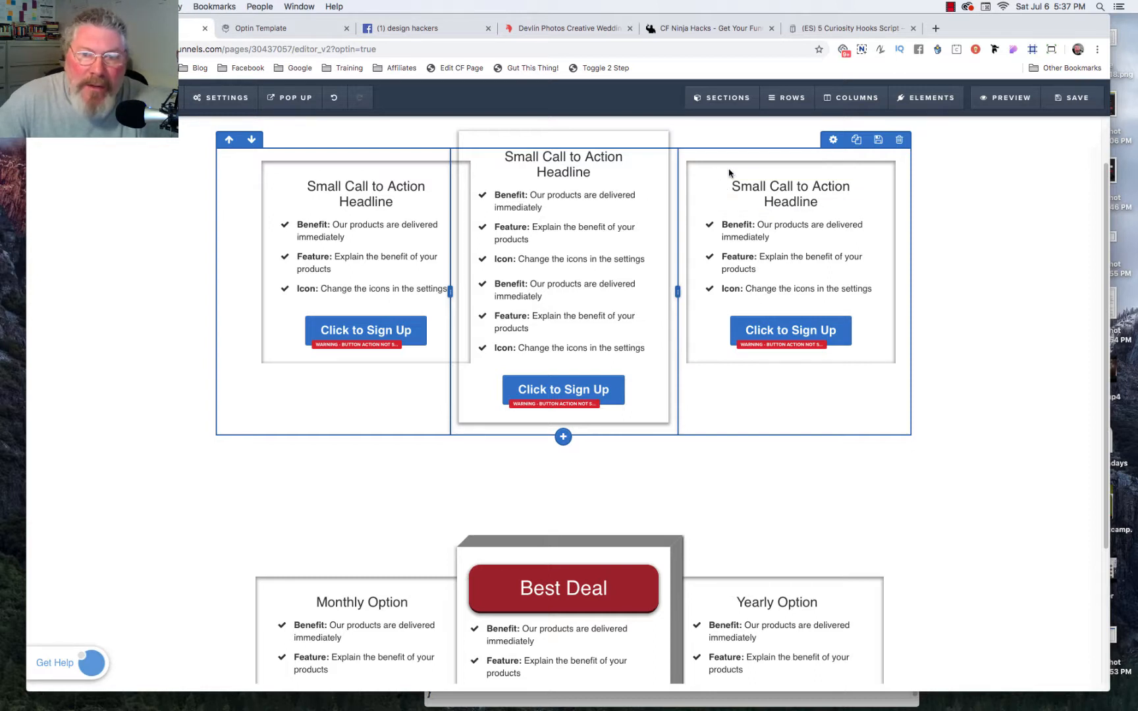
# In the Optin Template preview tab, expand the third column's element in the inspector and copy its id, col-right-133
pyautogui.click(239, 30)
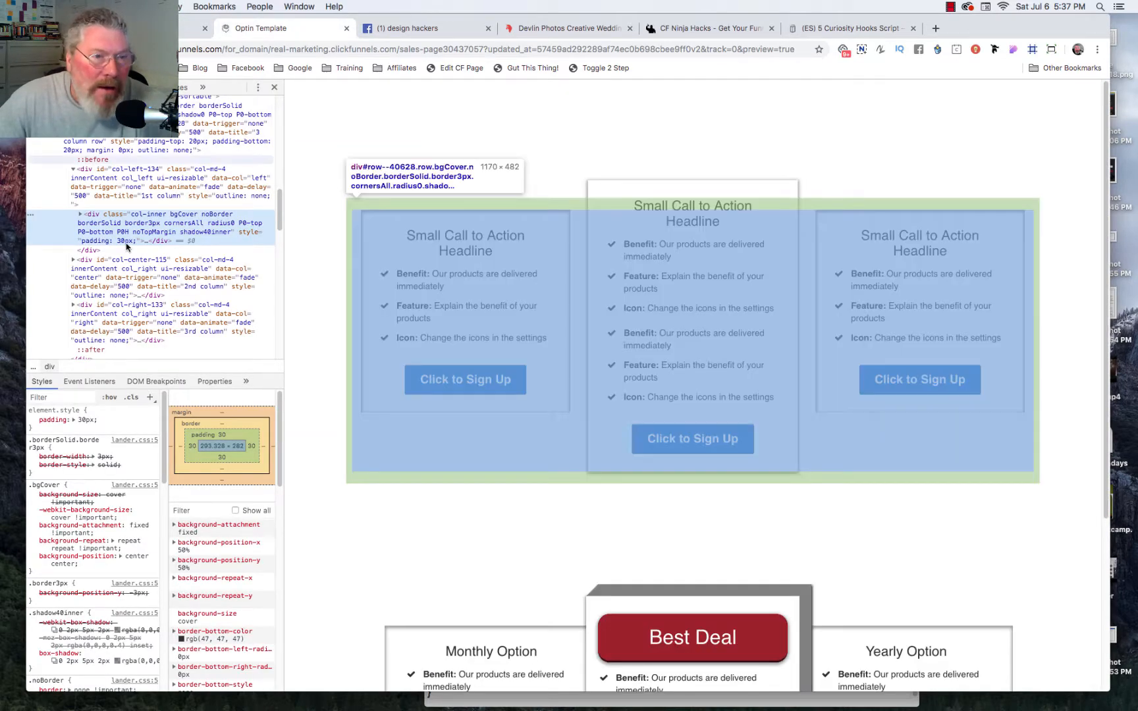
pyautogui.click(73, 305)
pyautogui.scroll(-3, 73, 308)
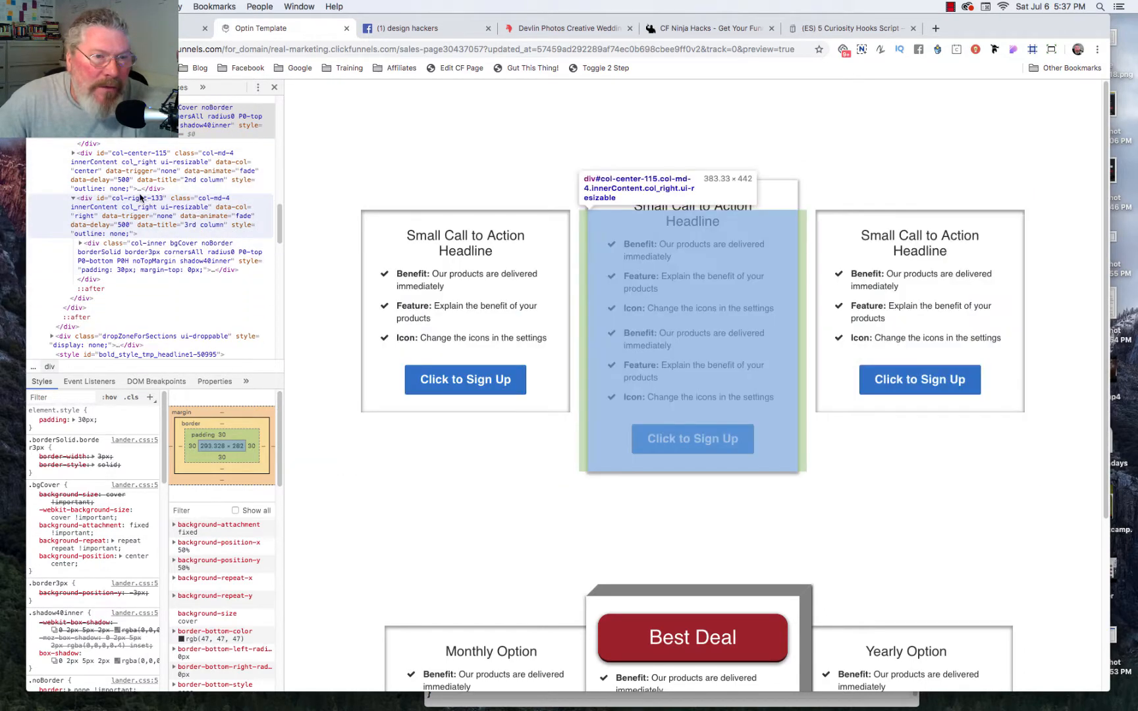
pyautogui.doubleClick(139, 198)
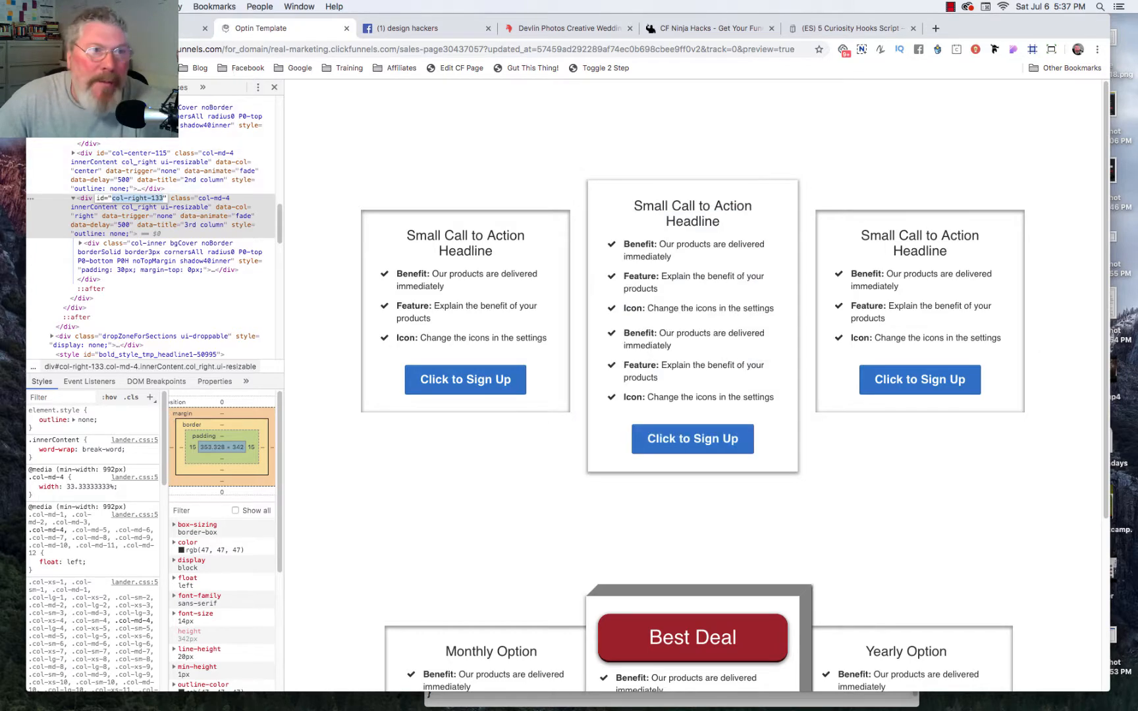
# Back in the page editor's custom CSS, add the selector "#col-right-133" on the line below the #col-left-134 rule
pyautogui.click(152, 28)
pyautogui.click(218, 99)
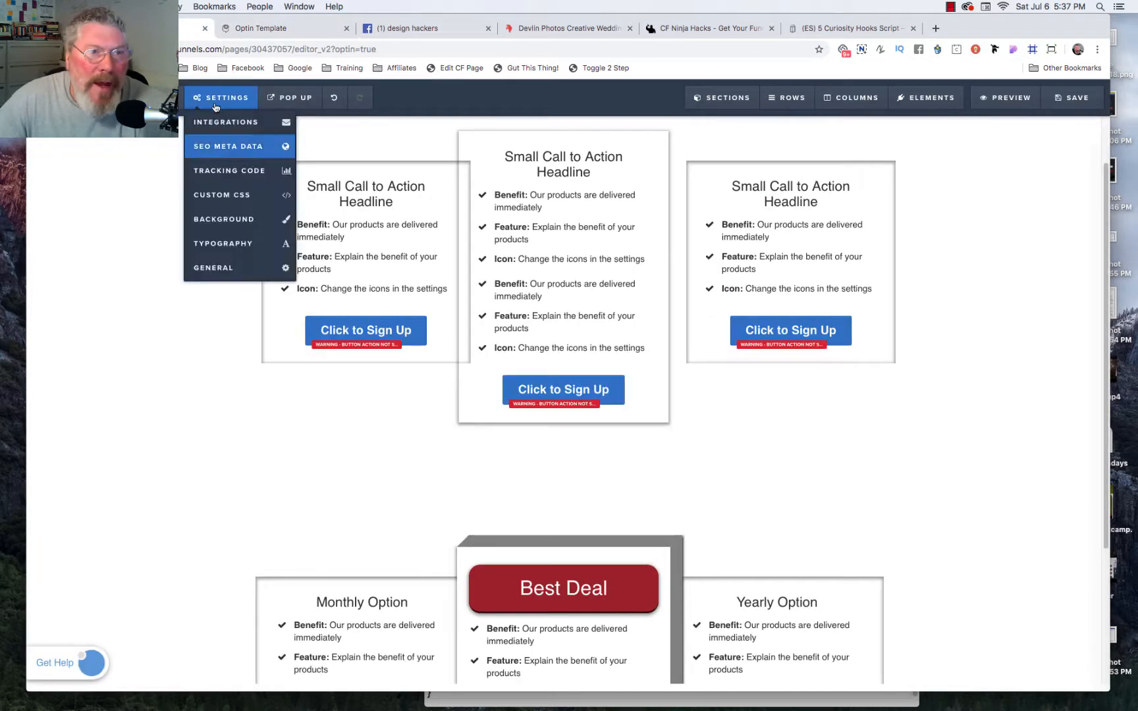
pyautogui.click(219, 196)
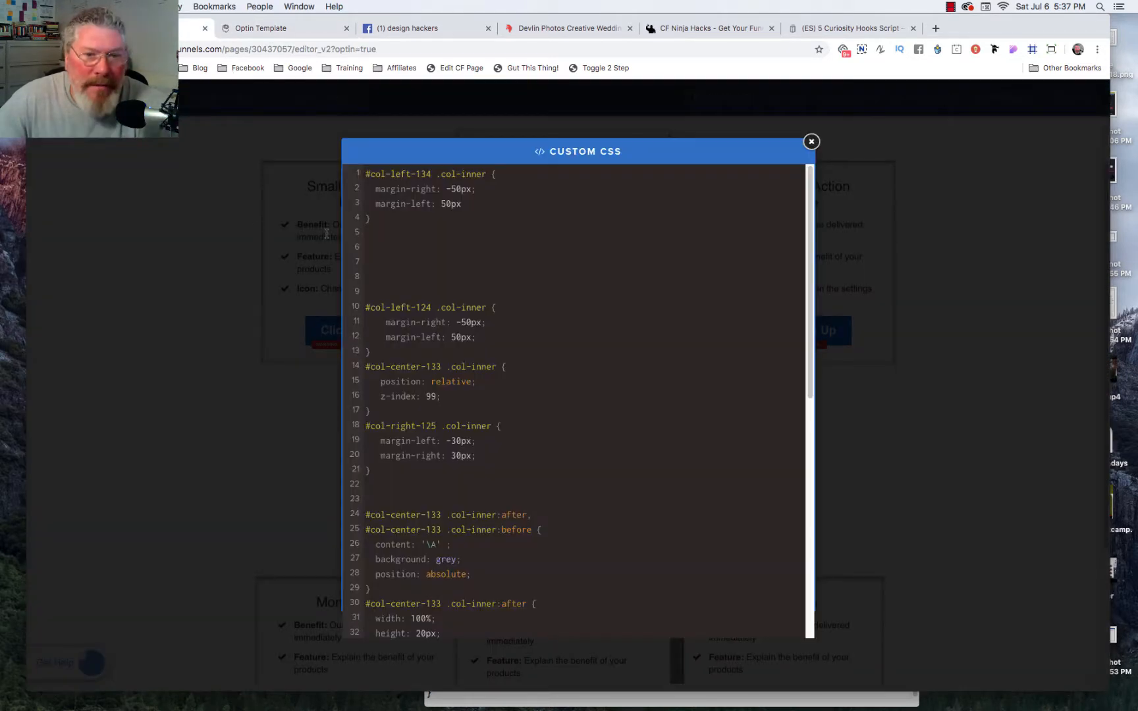
pyautogui.click(366, 232)
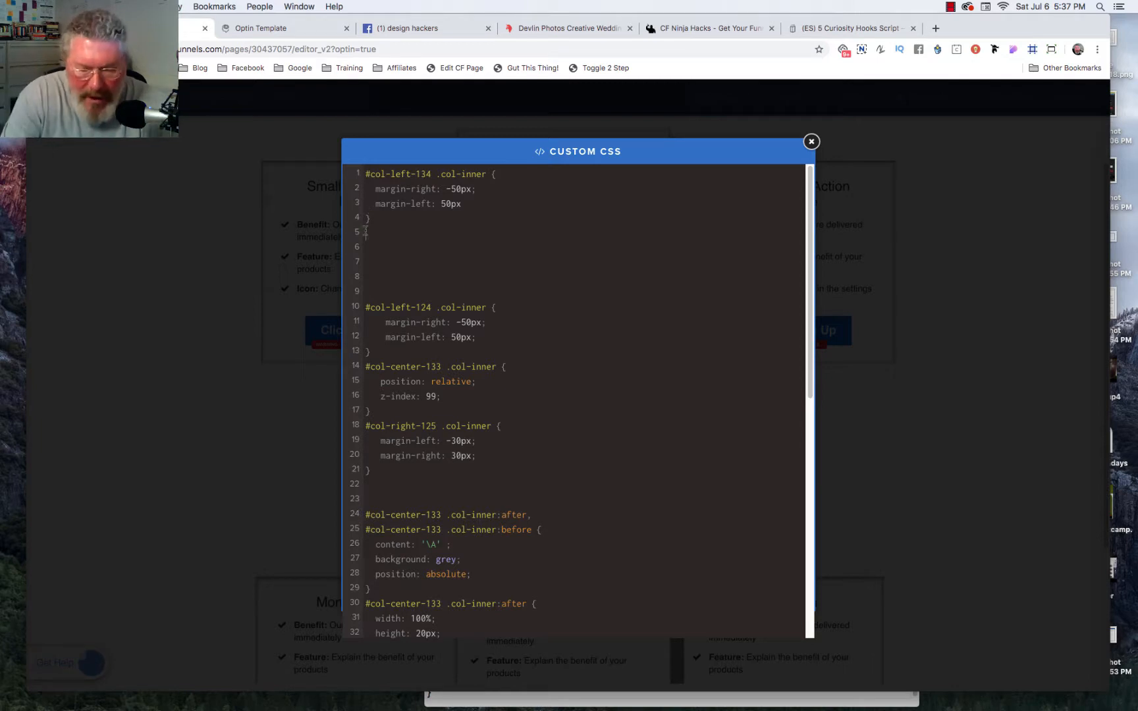
pyautogui.write('#')
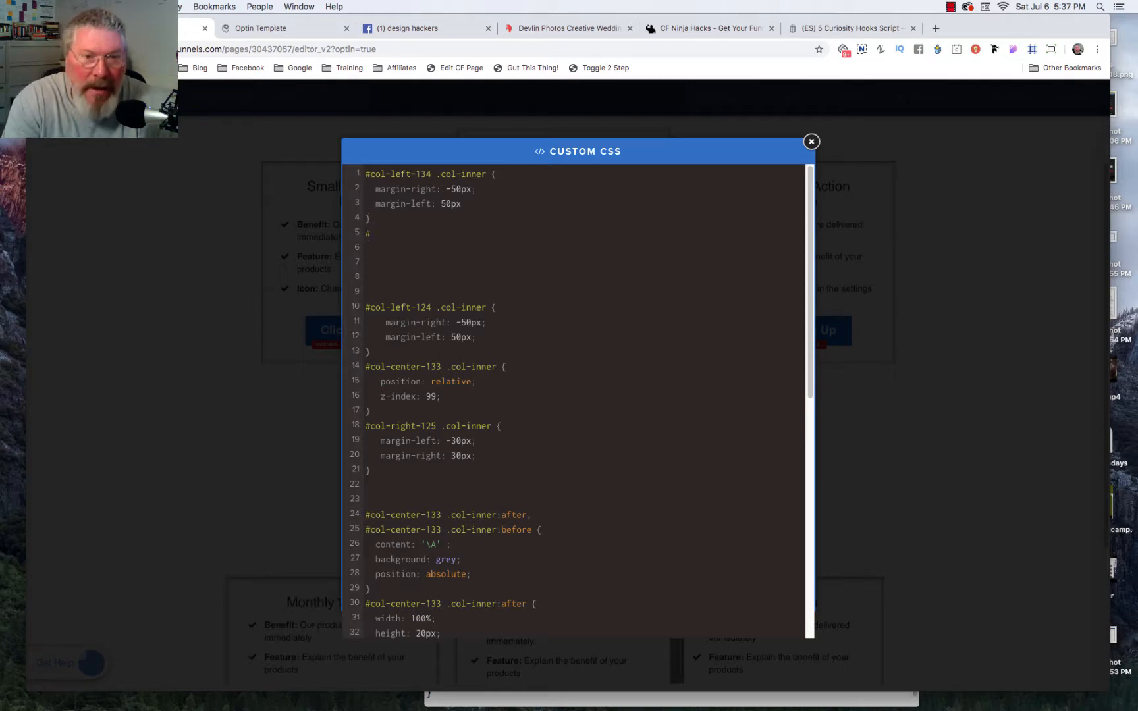
pyautogui.write('col-right-133')
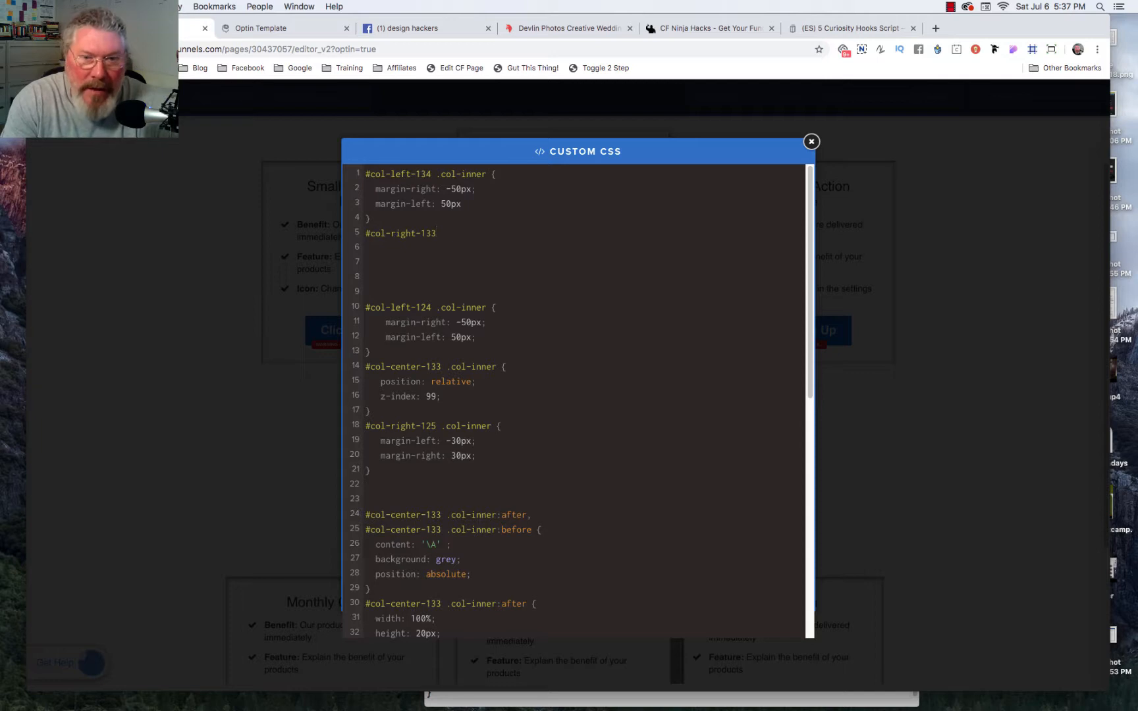
# Complete the new selector as an empty "#col-right-133 .col-inner { }" rule and close the CSS editor
pyautogui.write(' .col')
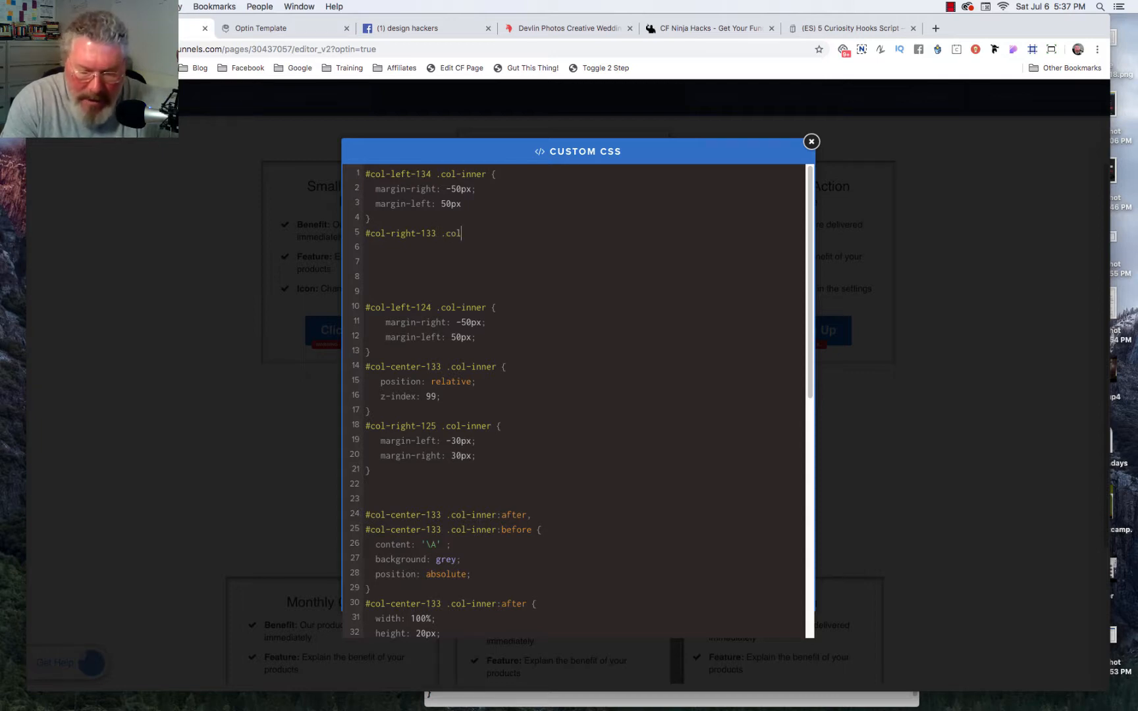
pyautogui.write('-inner')
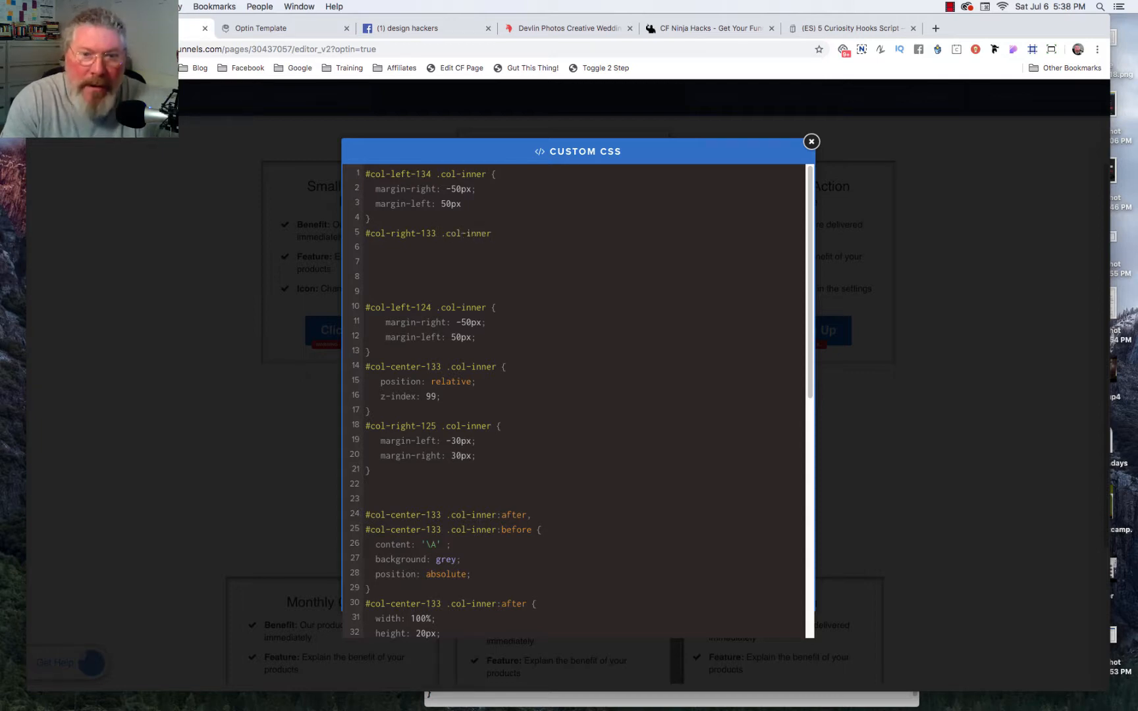
pyautogui.write(' {')
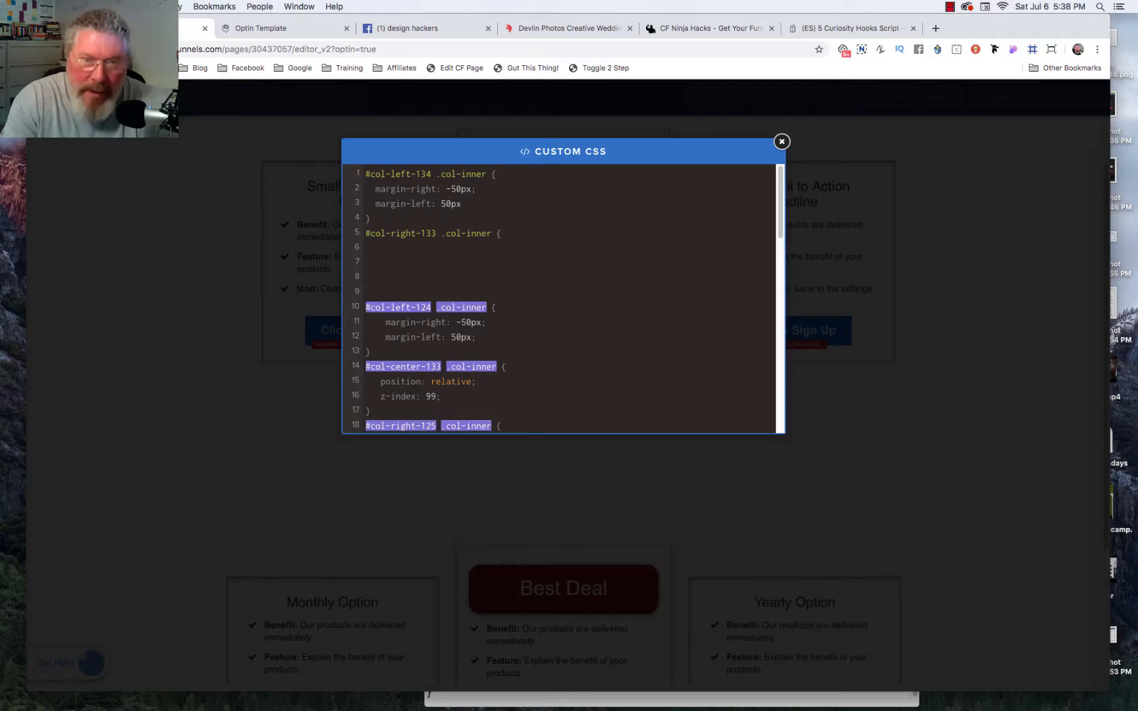
pyautogui.press('Return')
pyautogui.press('Return')
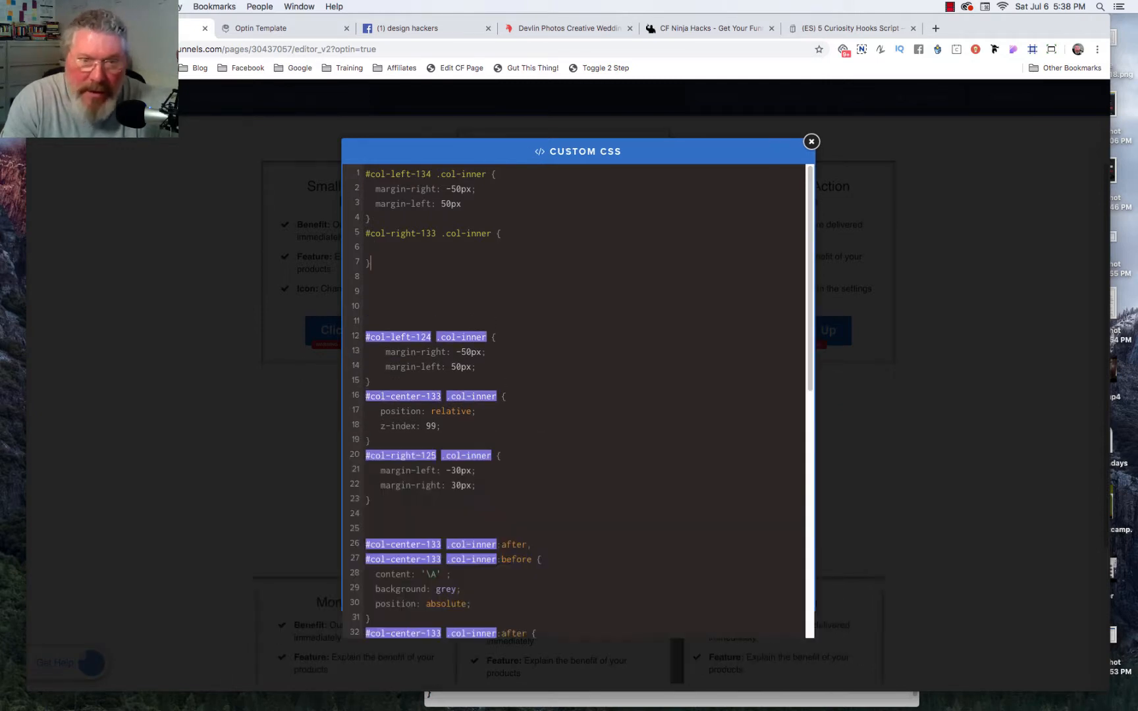
pyautogui.write('}')
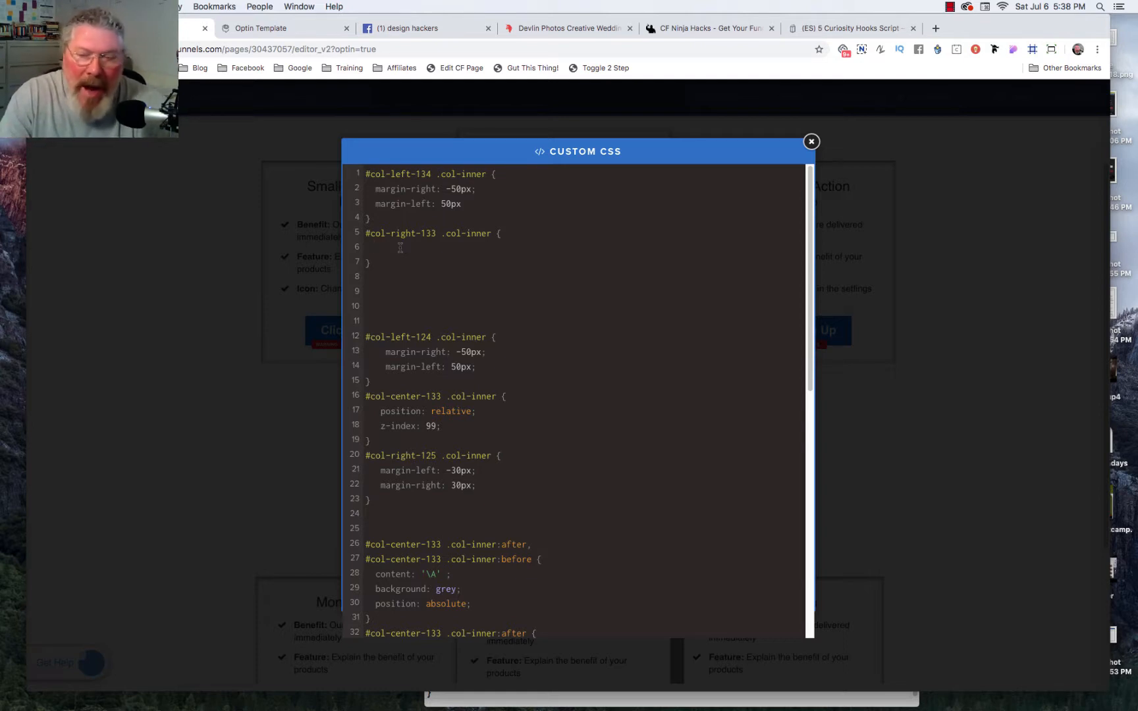
pyautogui.click(940, 264)
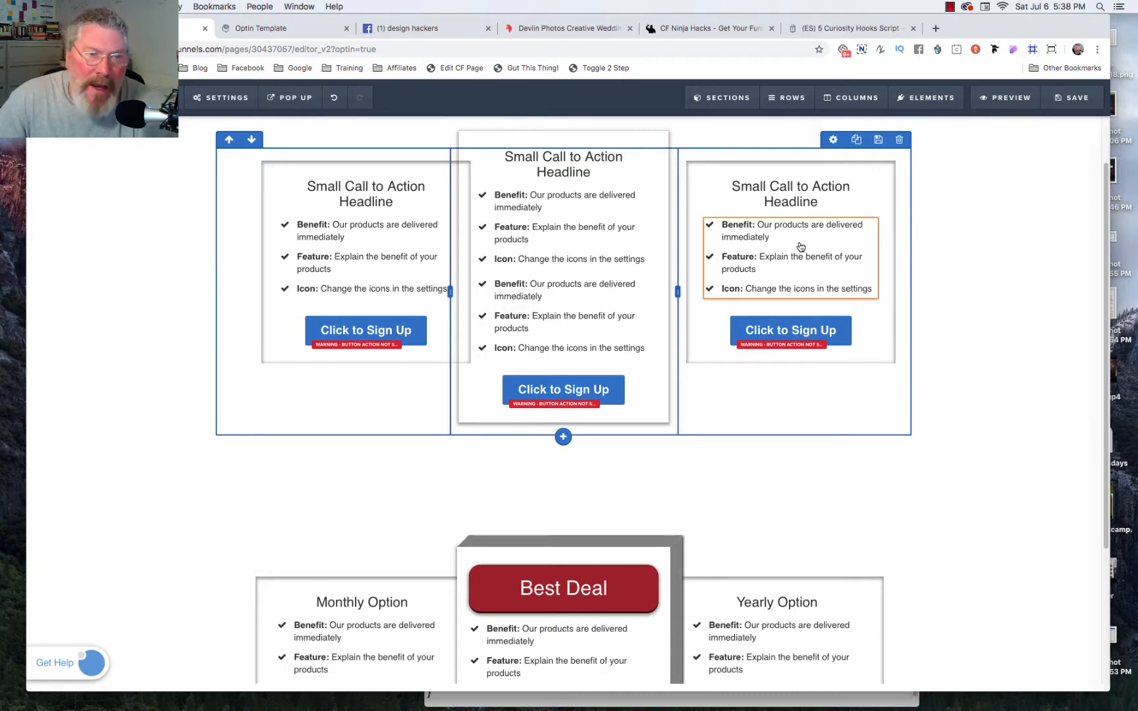
# Add "margin-left: -30px;" to the #col-right-133 .col-inner rule in the custom CSS and close the CSS editor
pyautogui.moveTo(217, 98)
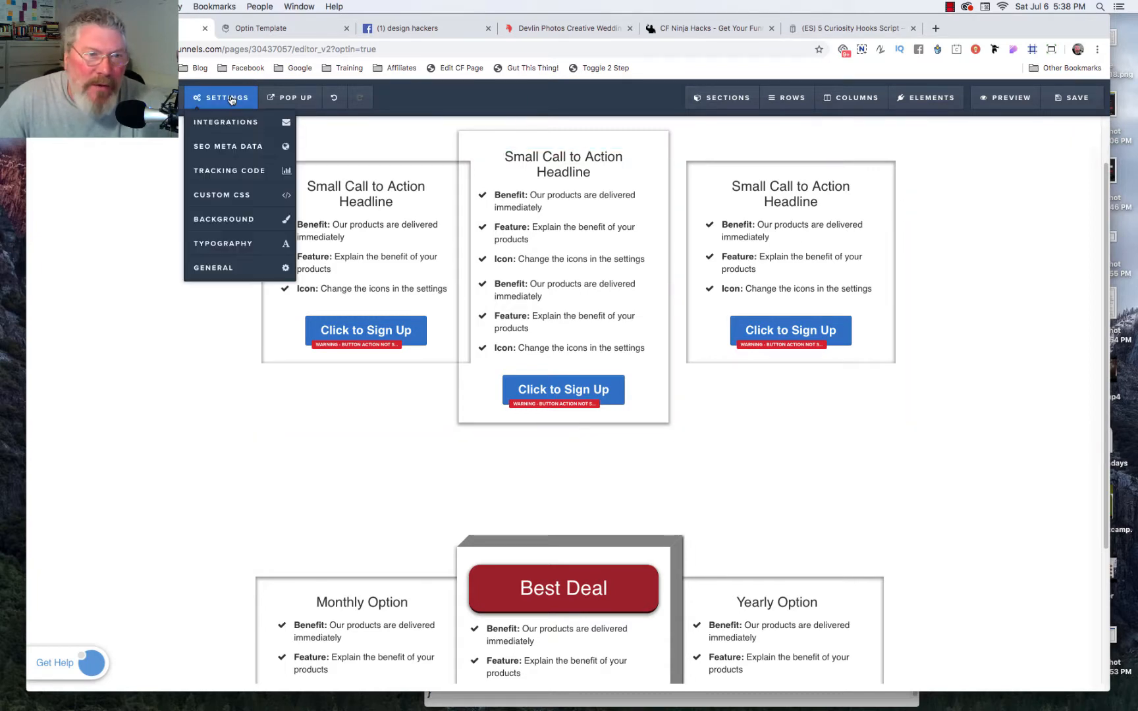
pyautogui.click(234, 197)
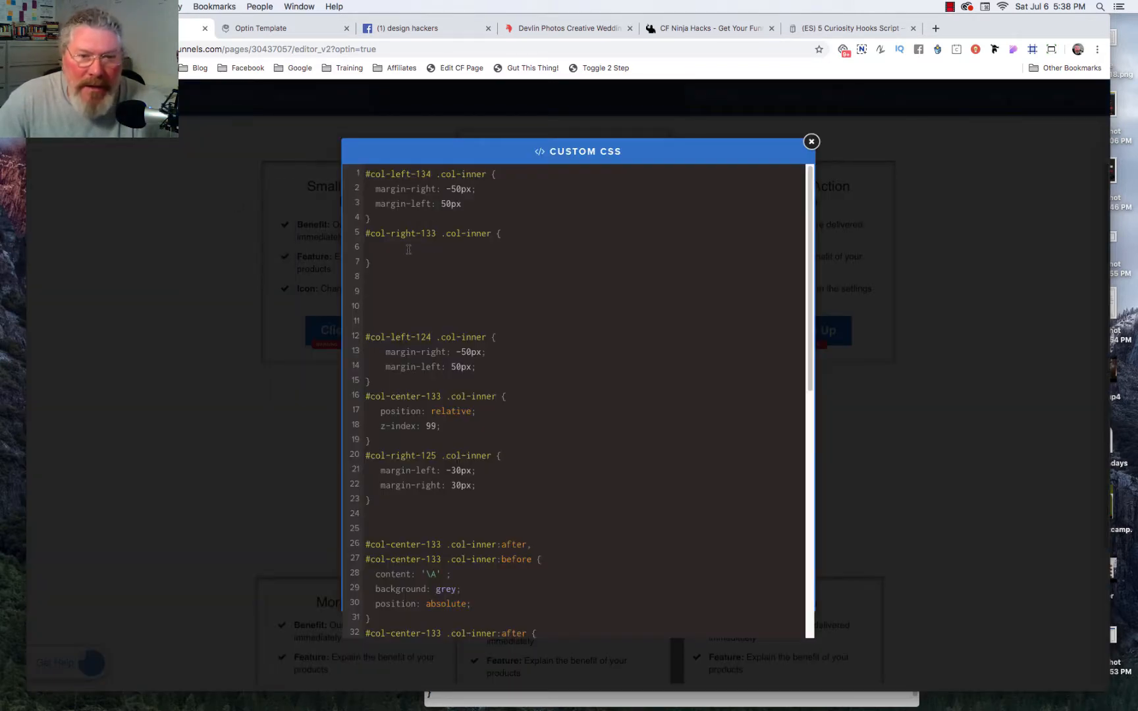
pyautogui.write('ma')
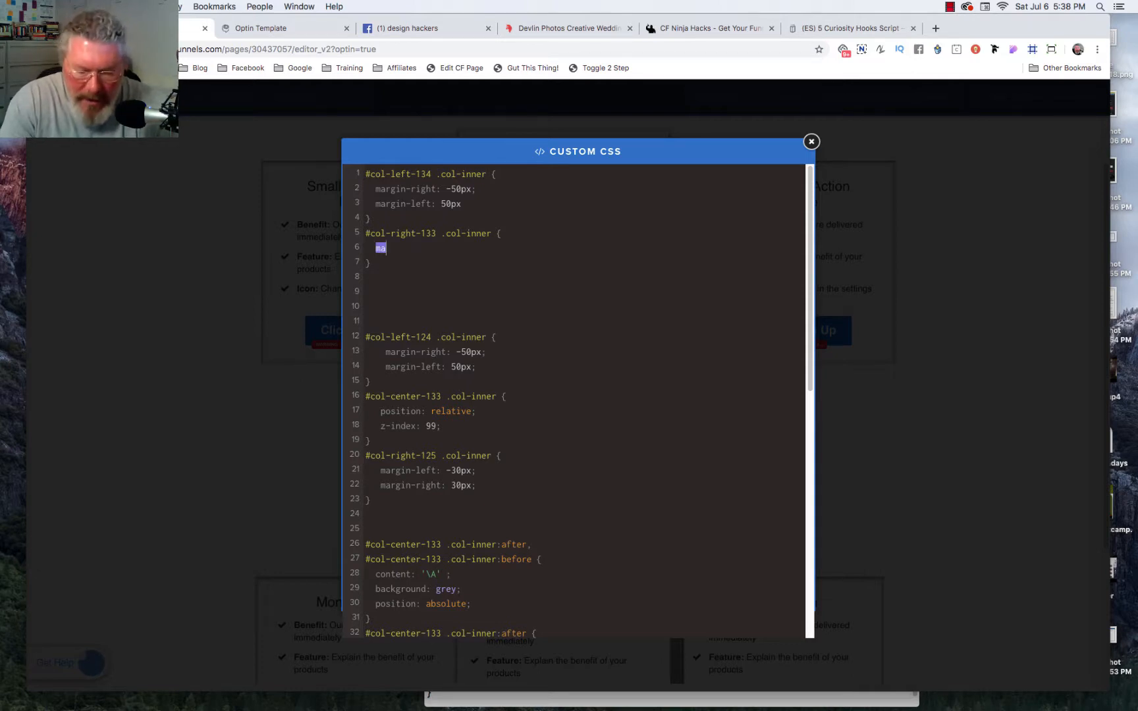
pyautogui.write('rgin-lef')
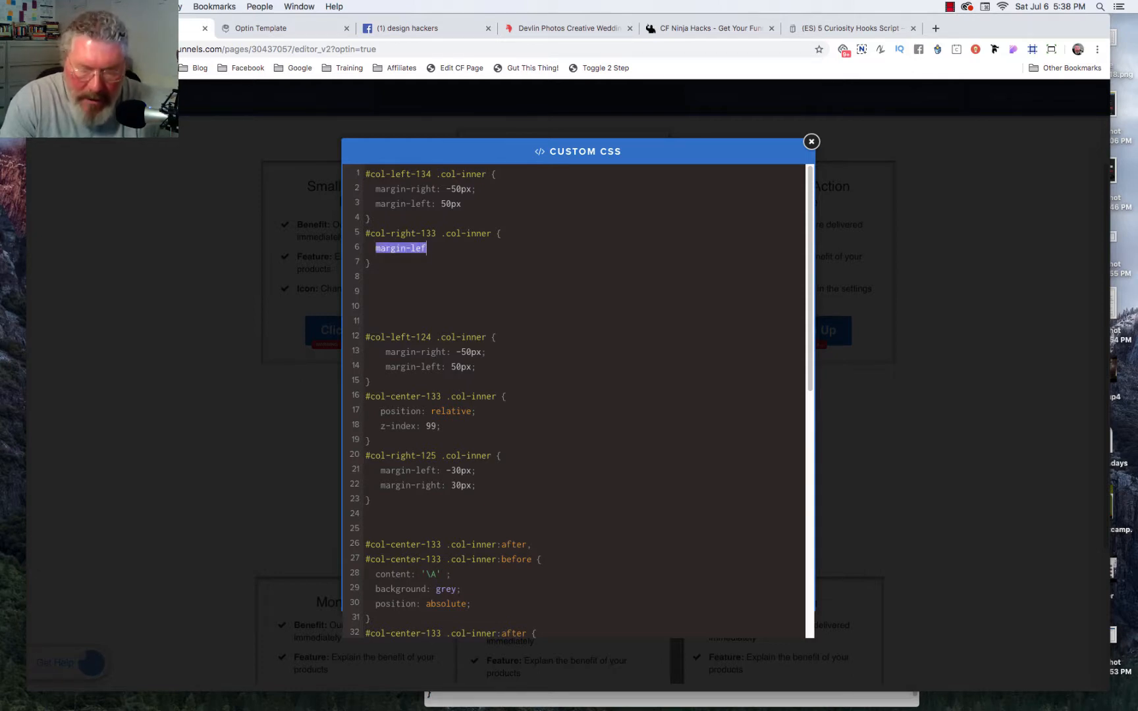
pyautogui.write('t')
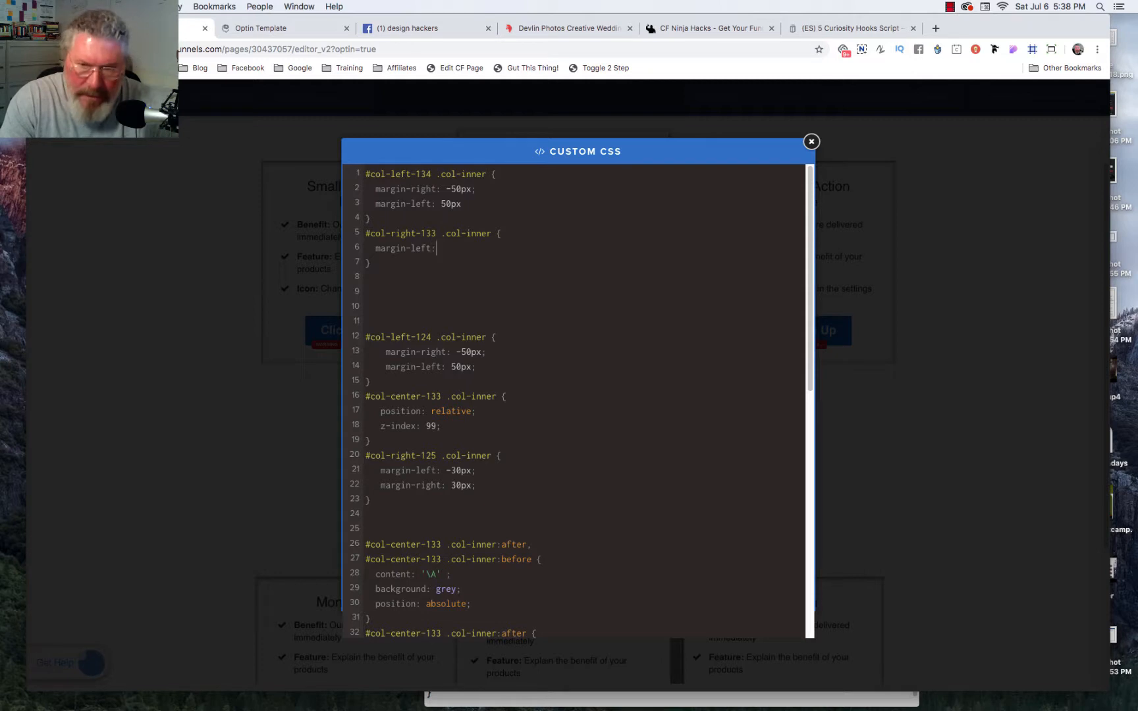
pyautogui.write(': -3')
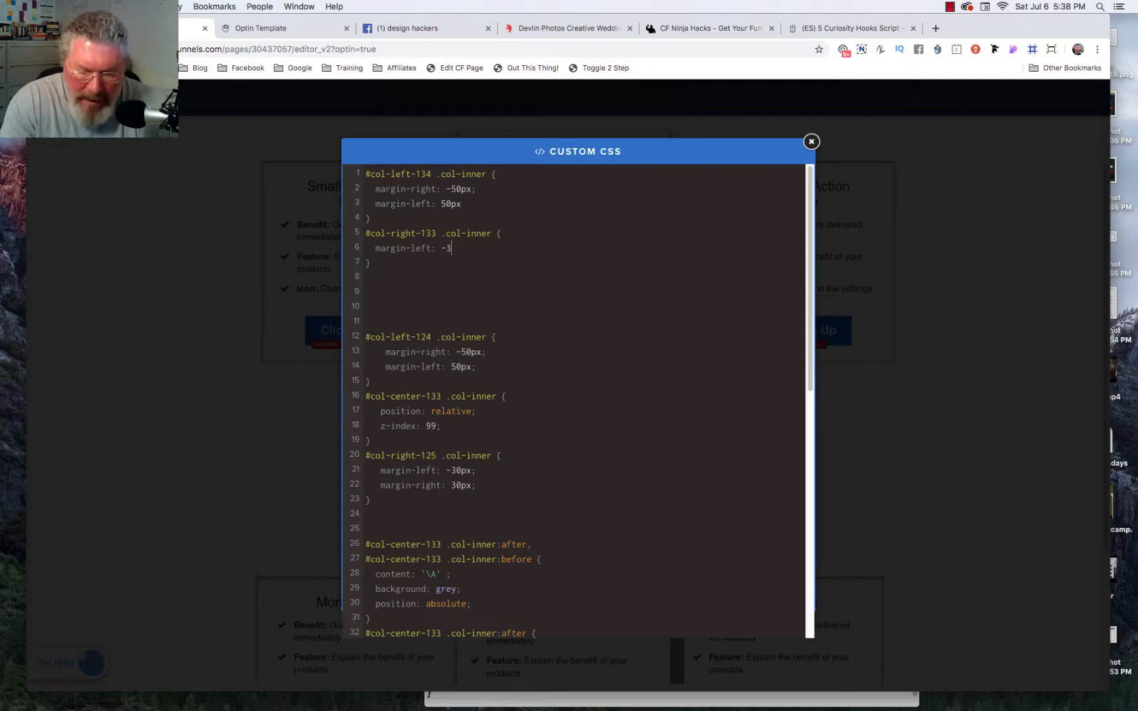
pyautogui.write('0px;')
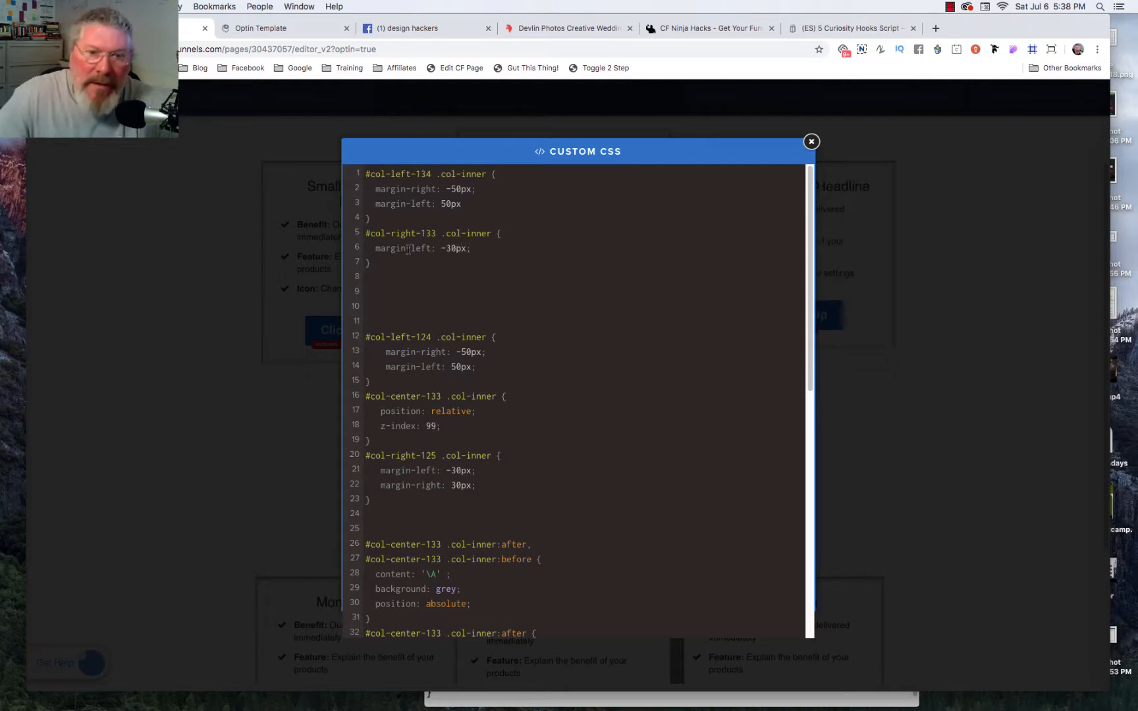
pyautogui.click(992, 291)
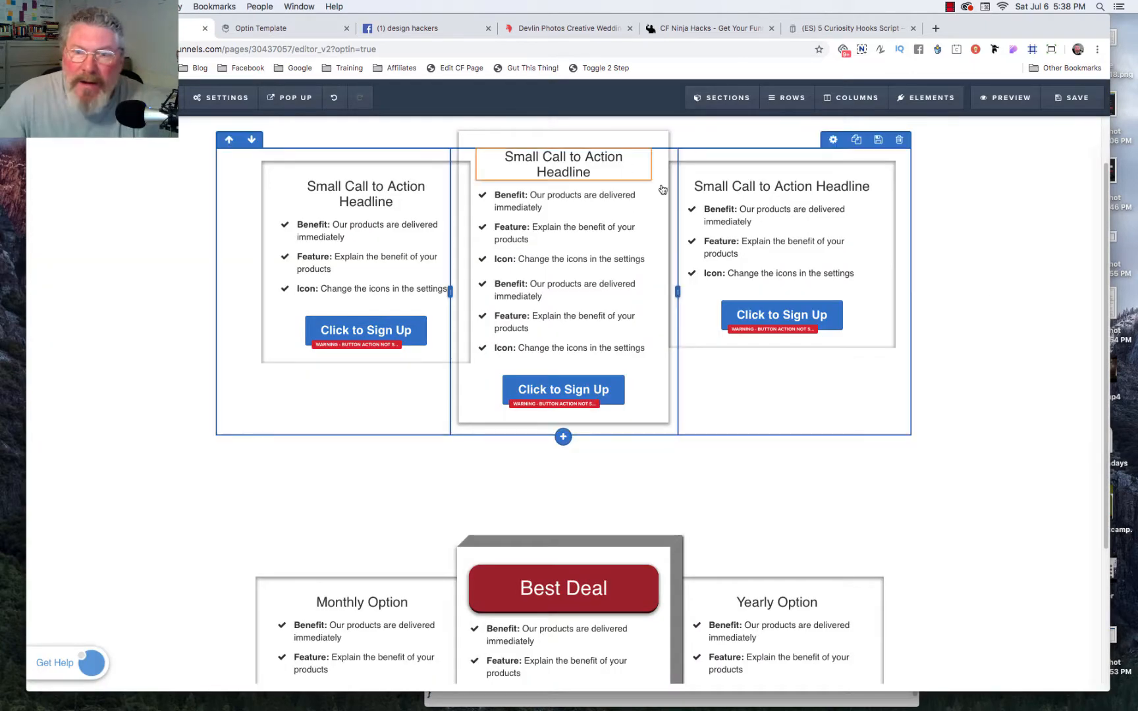
# Add "margin-right: 30px;" to the #col-right-133 .col-inner rule, put the missing semicolon after "margin-left: 50px" in the #col-left-134 rule, and close the CSS editor
pyautogui.click(221, 98)
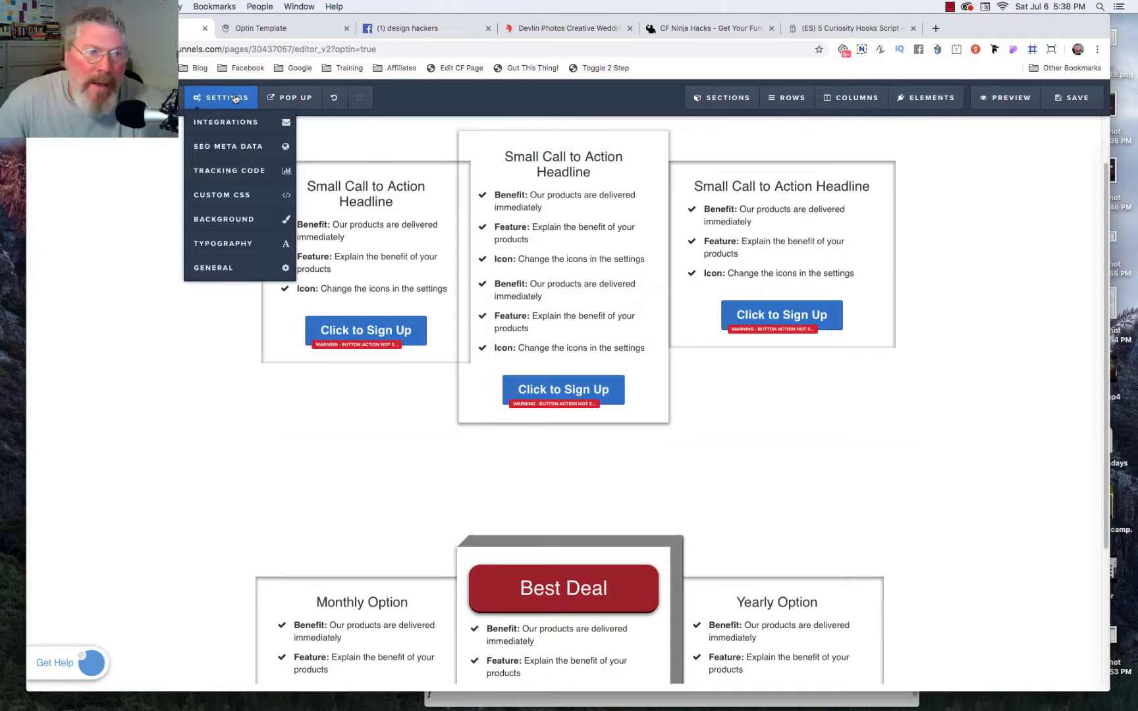
pyautogui.click(222, 195)
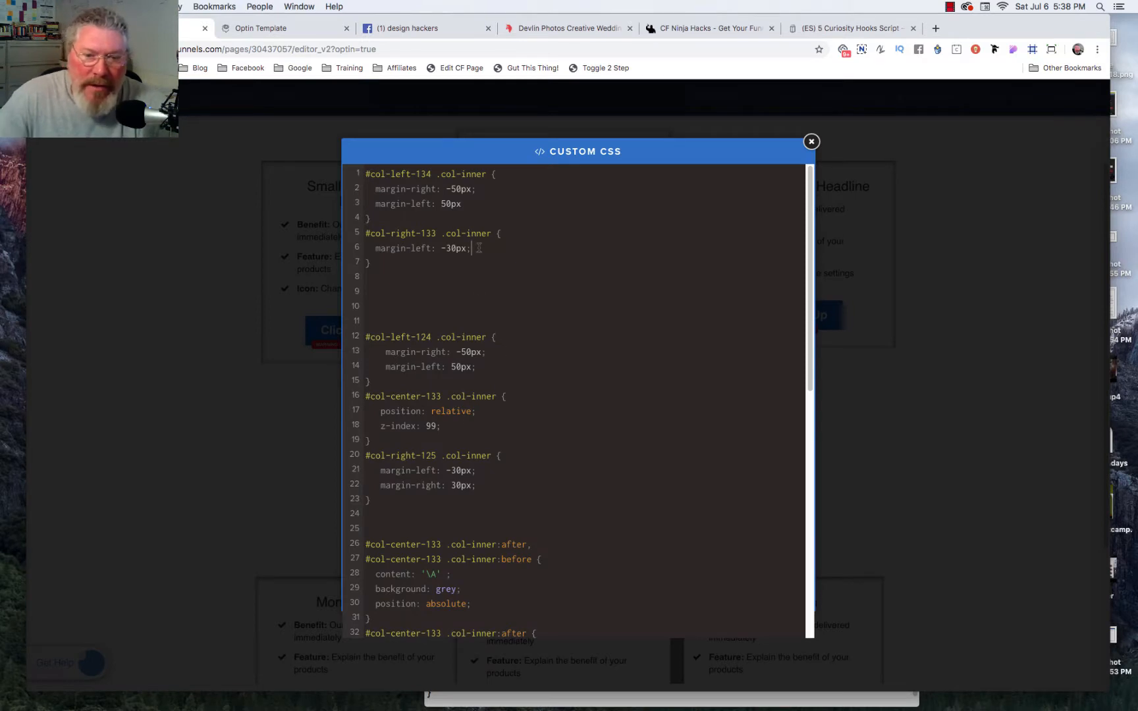
pyautogui.press('Return')
pyautogui.write('ma')
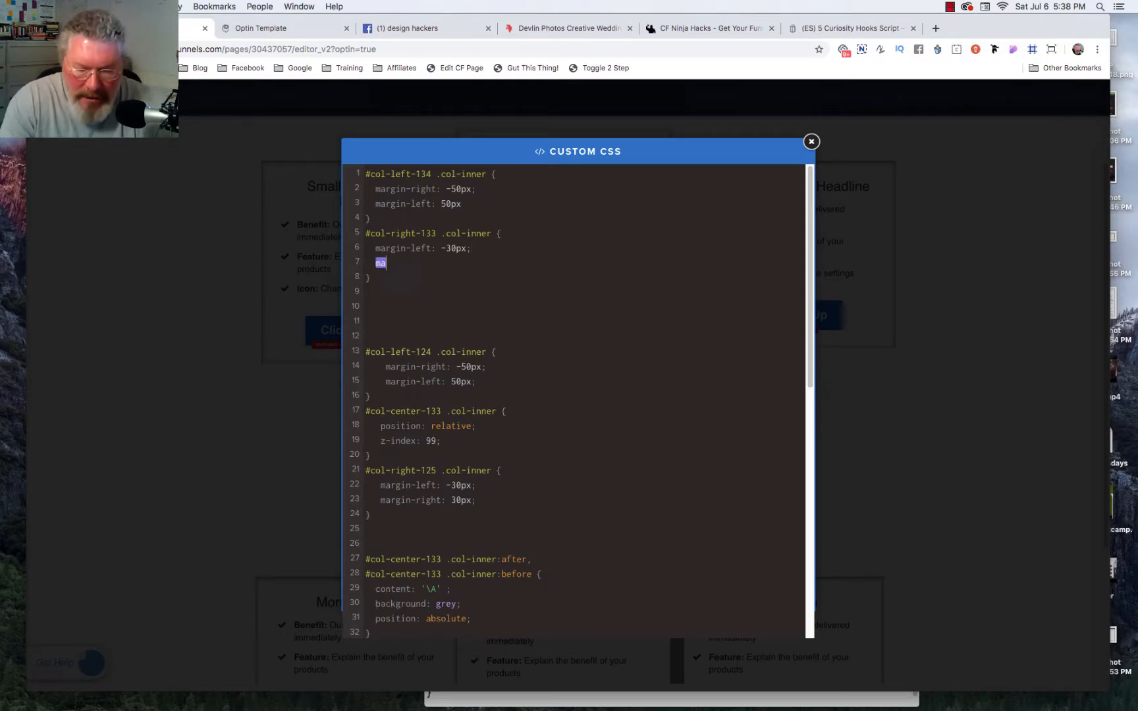
pyautogui.write('rgin-rig')
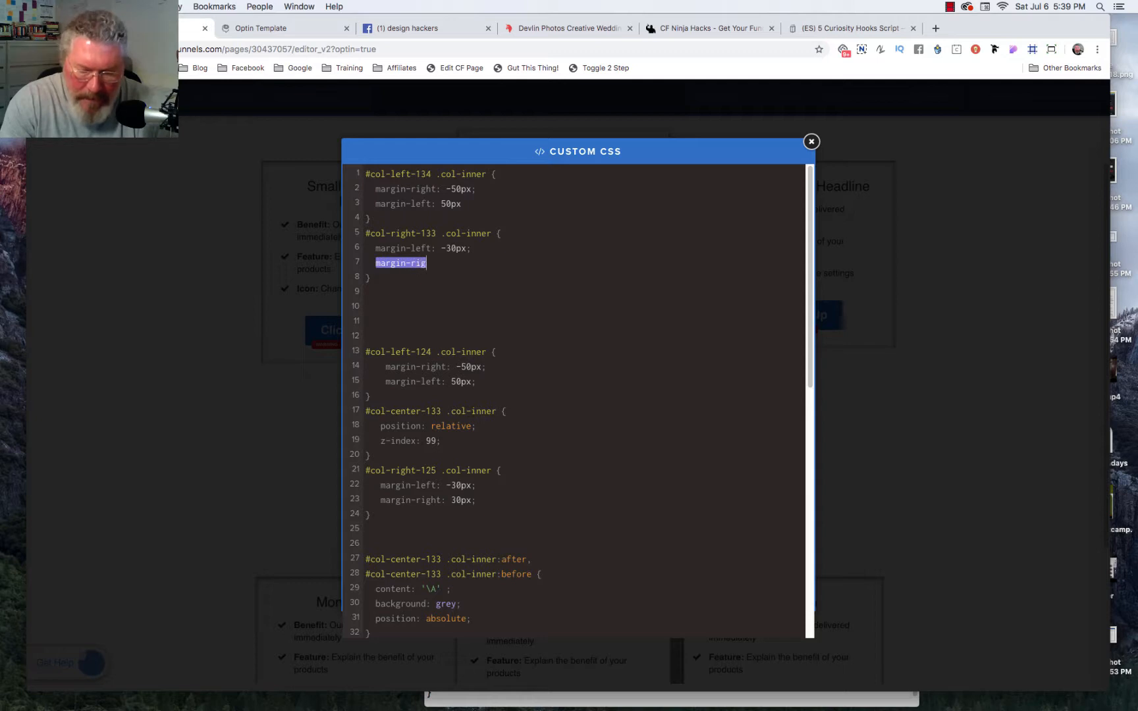
pyautogui.write('ht: ')
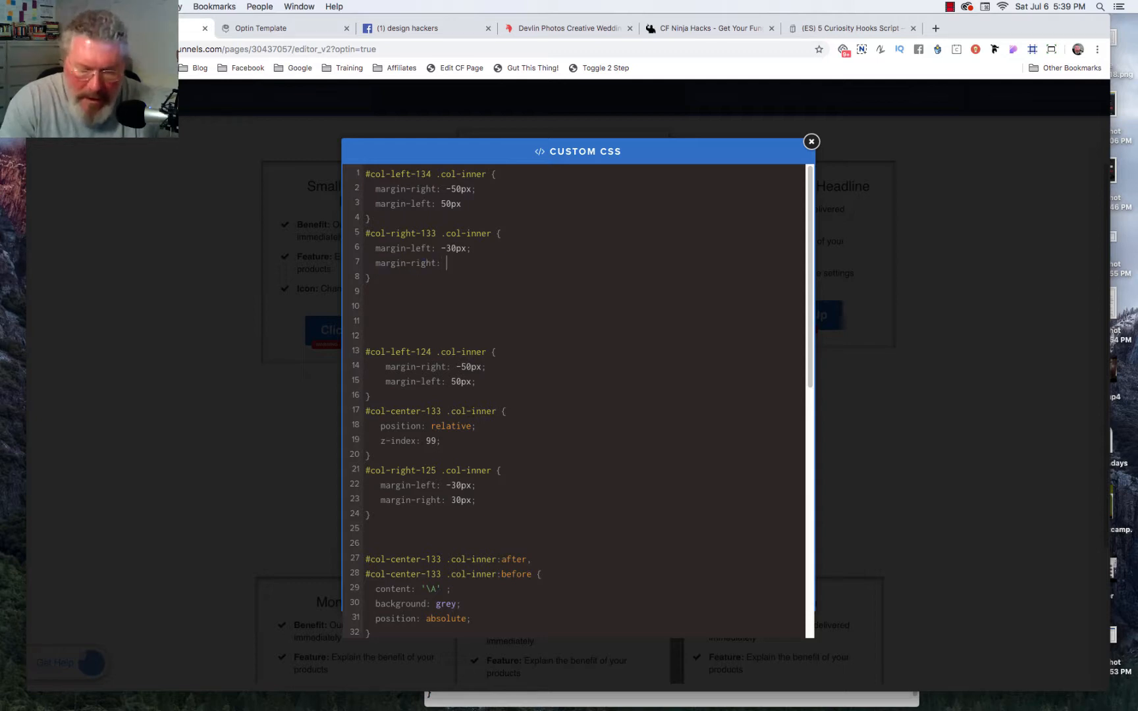
pyautogui.write('30px;')
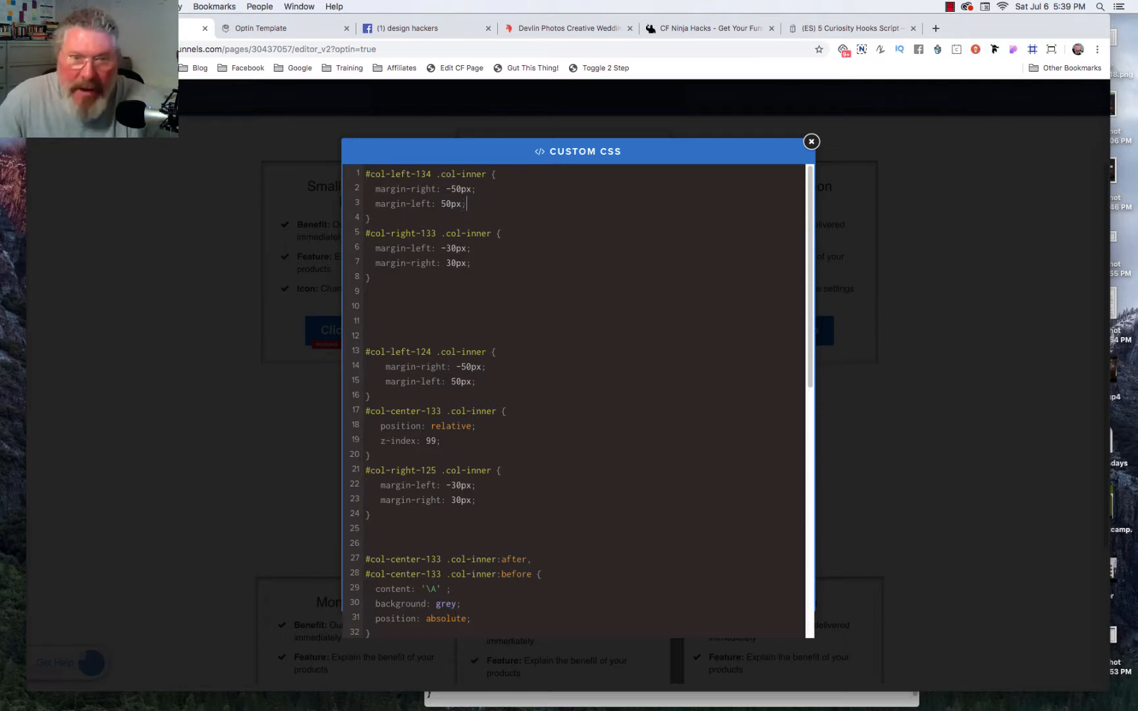
pyautogui.click(915, 242)
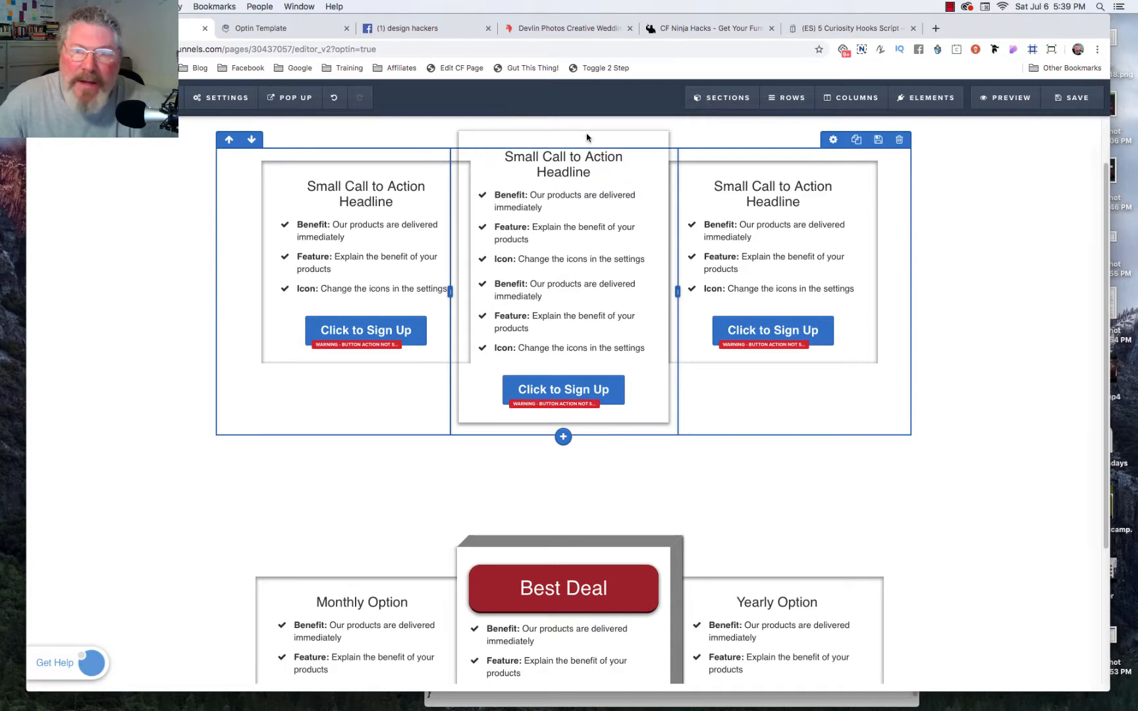
# Set the background color of the upper row's first column to white (#ffffff)
pyautogui.click(854, 100)
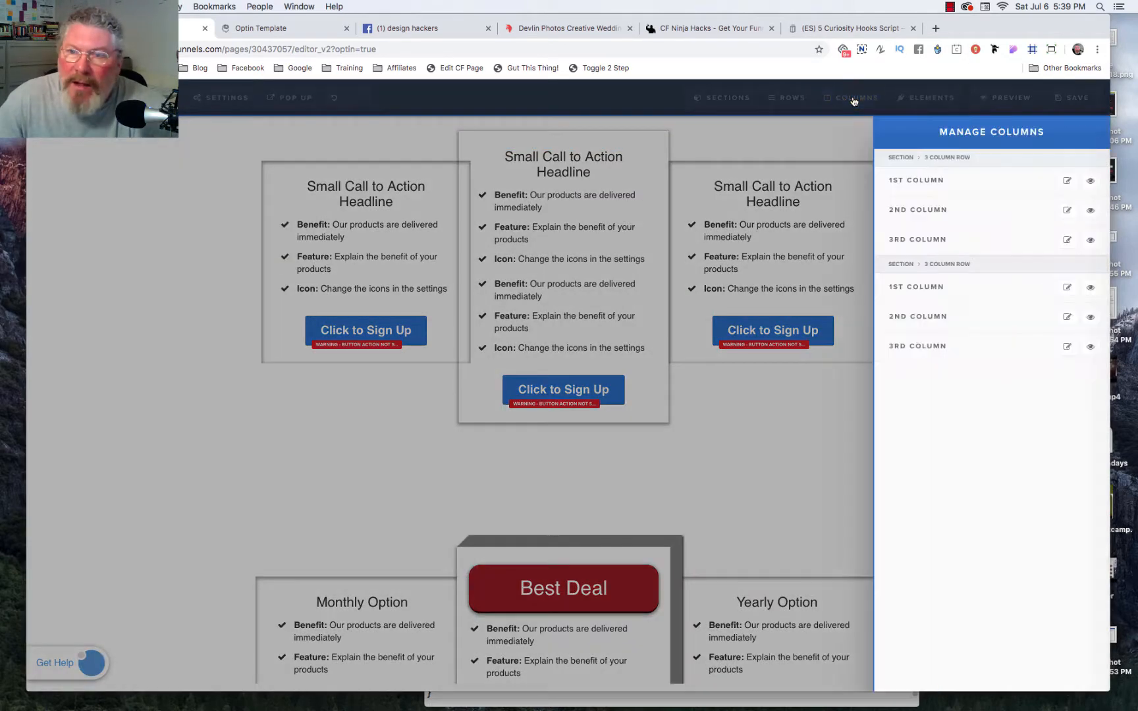
pyautogui.click(916, 183)
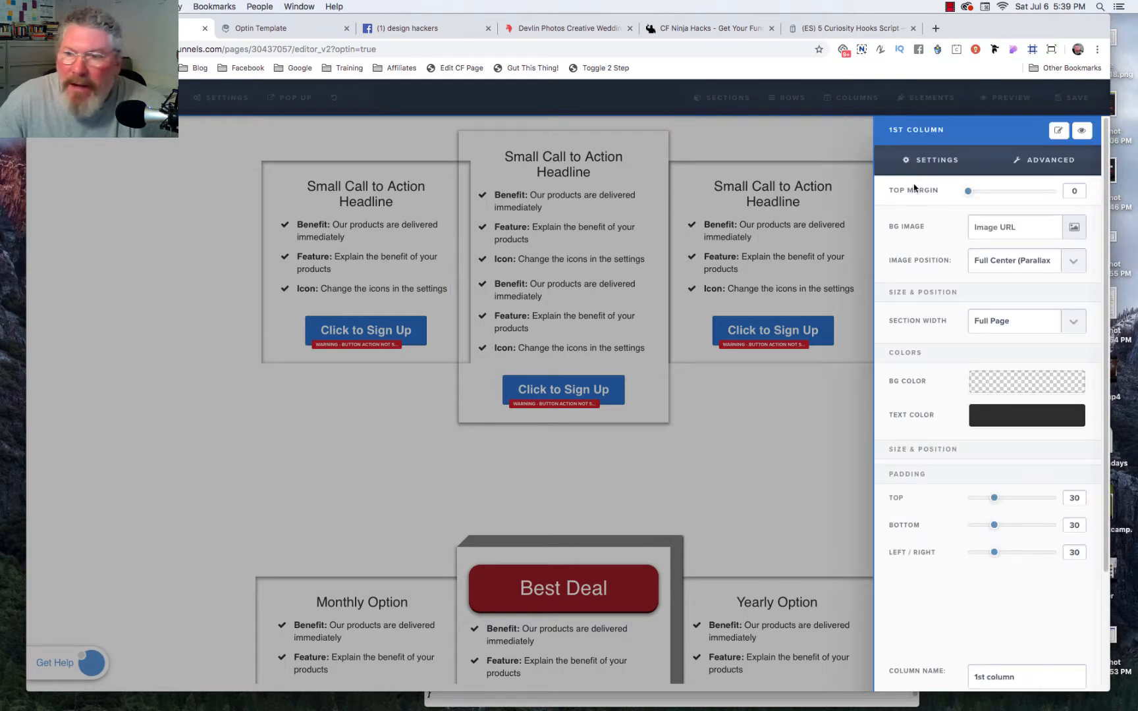
pyautogui.click(986, 387)
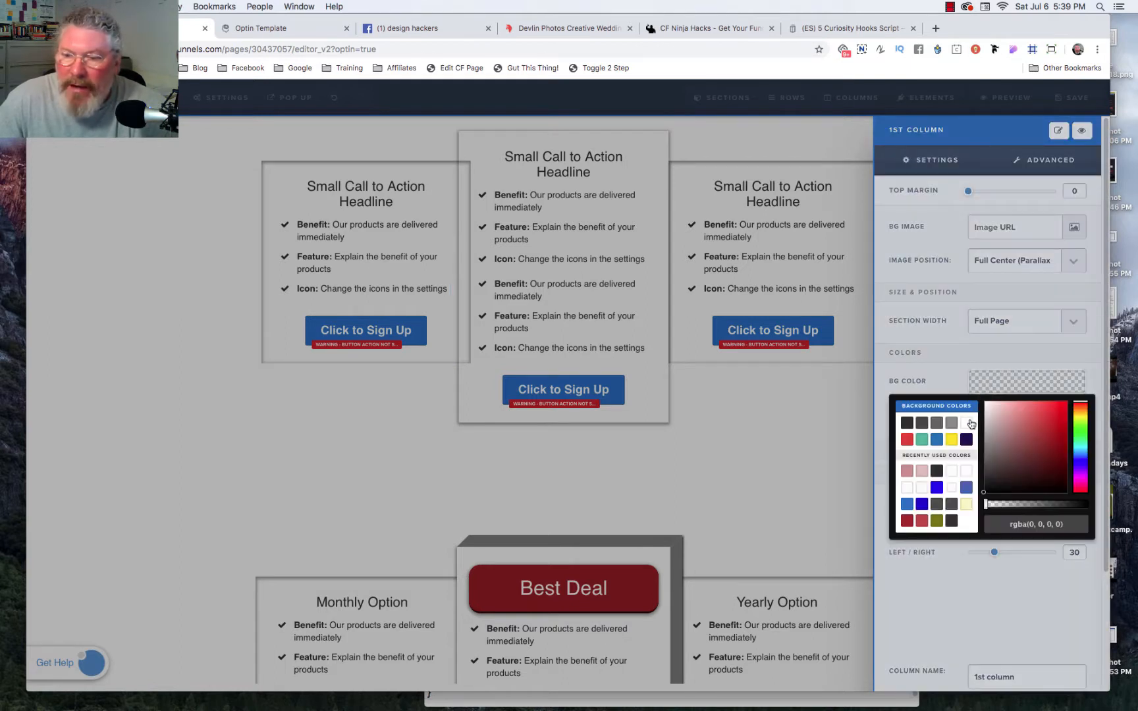
pyautogui.click(967, 424)
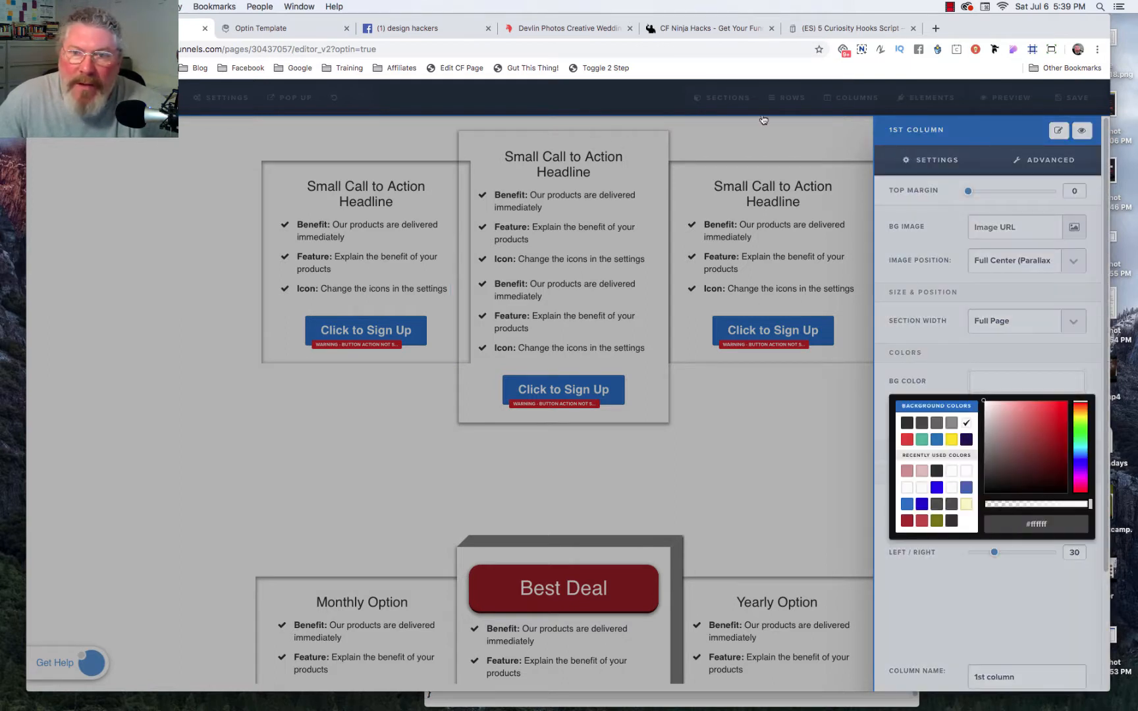
pyautogui.click(945, 574)
# Set the background color of the upper row's second column to white
pyautogui.scroll(-3, 946, 578)
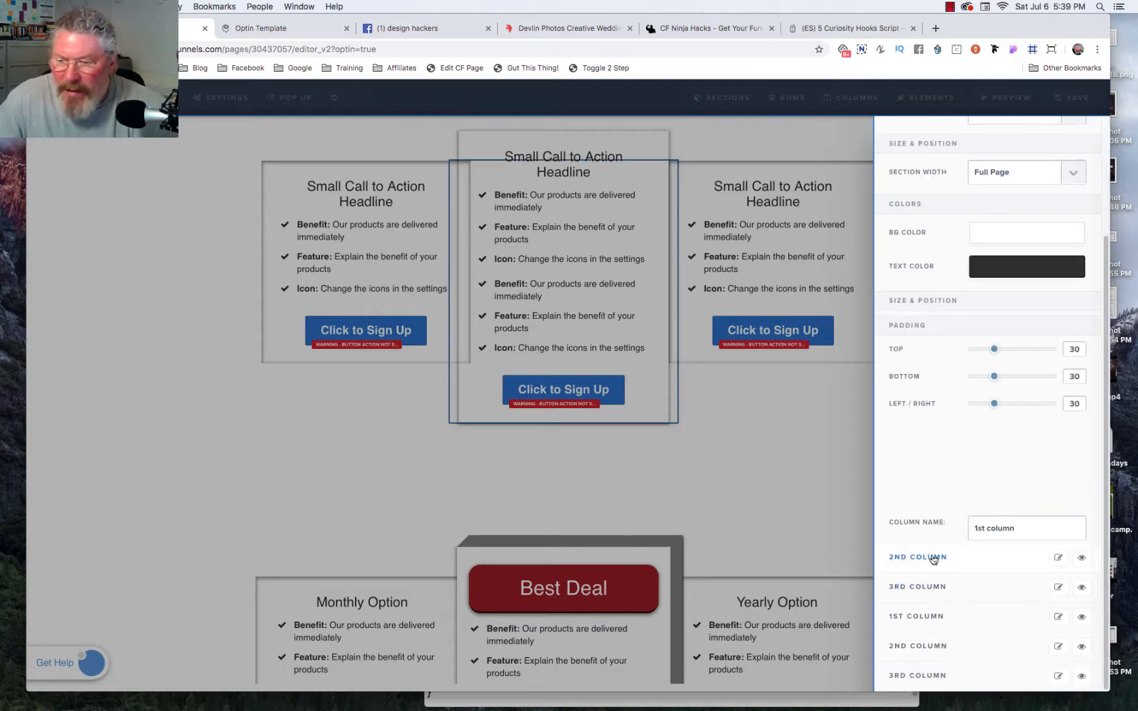
pyautogui.click(933, 559)
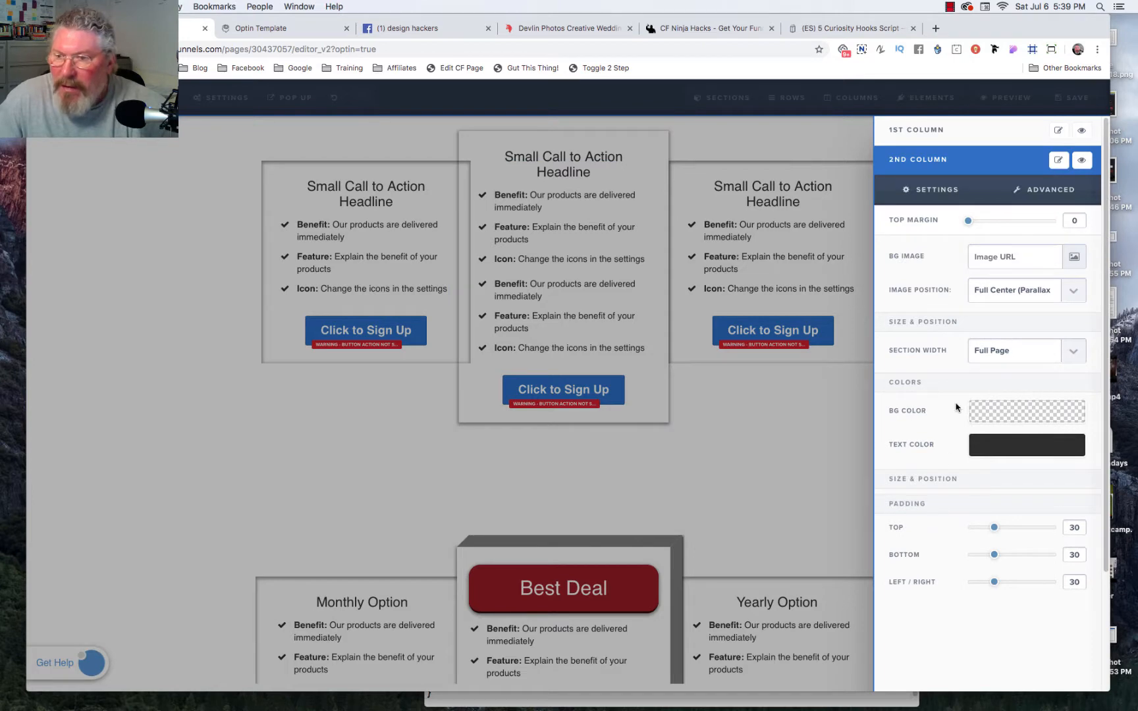
pyautogui.click(990, 410)
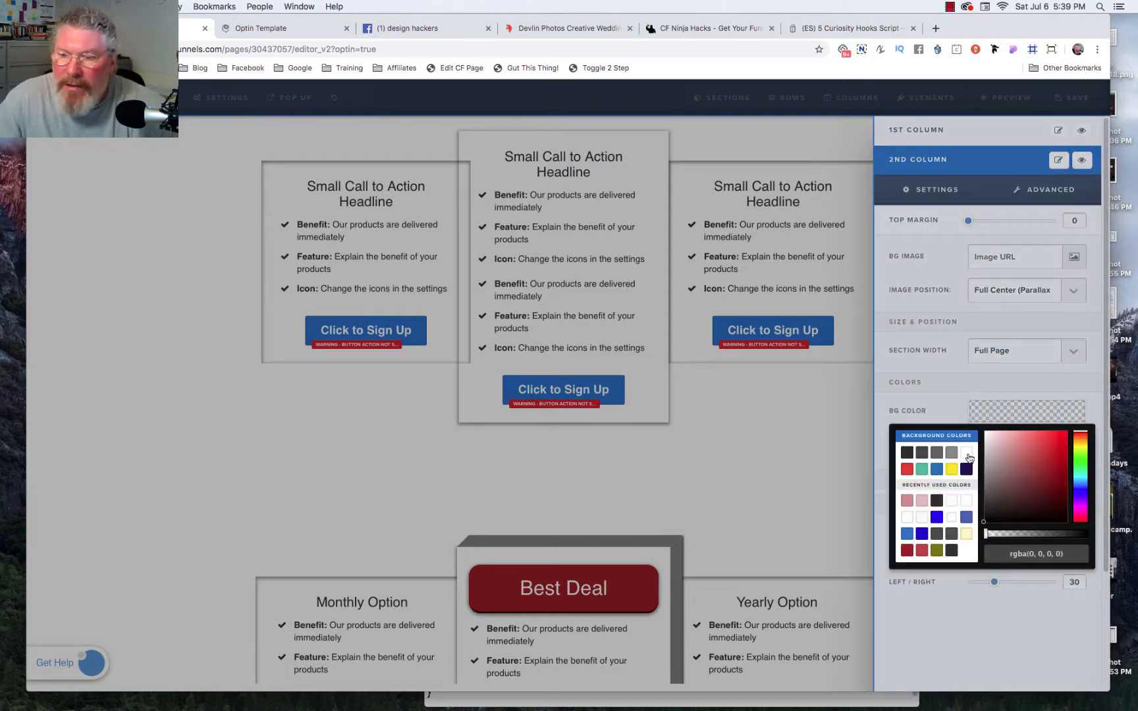
pyautogui.click(966, 454)
pyautogui.click(954, 386)
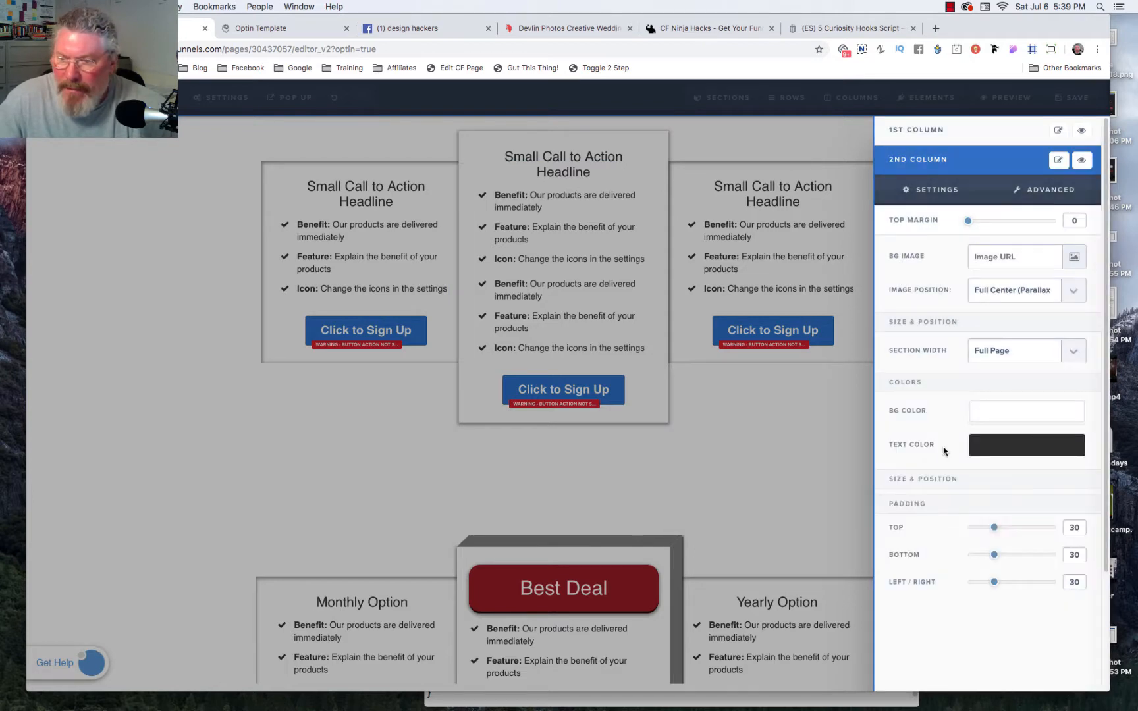
# Set the background color of the upper row's third column to white (#ffffff) and close the column settings
pyautogui.scroll(-4, 945, 453)
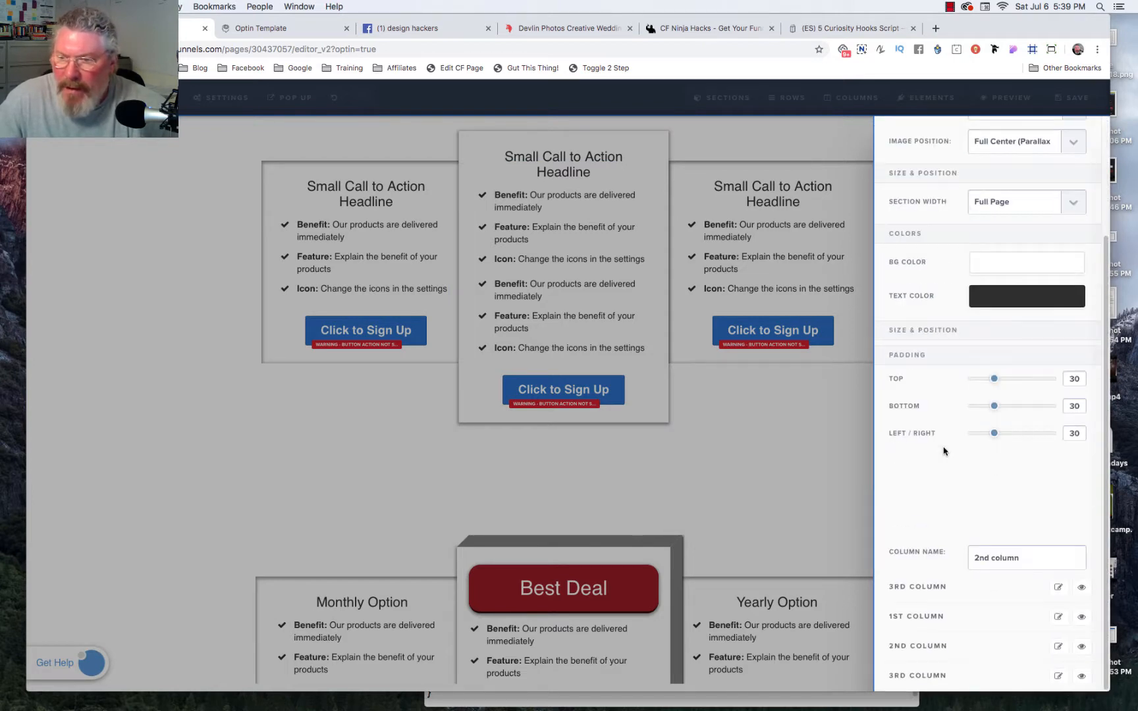
pyautogui.click(925, 590)
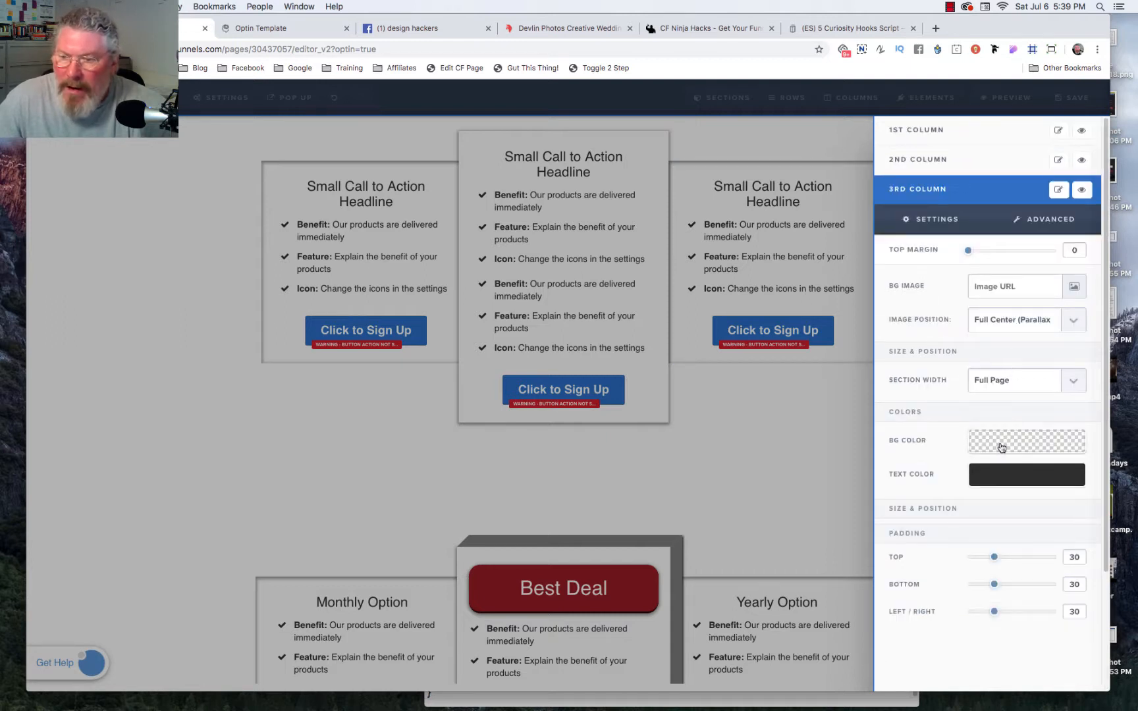
pyautogui.click(1004, 440)
pyautogui.click(968, 484)
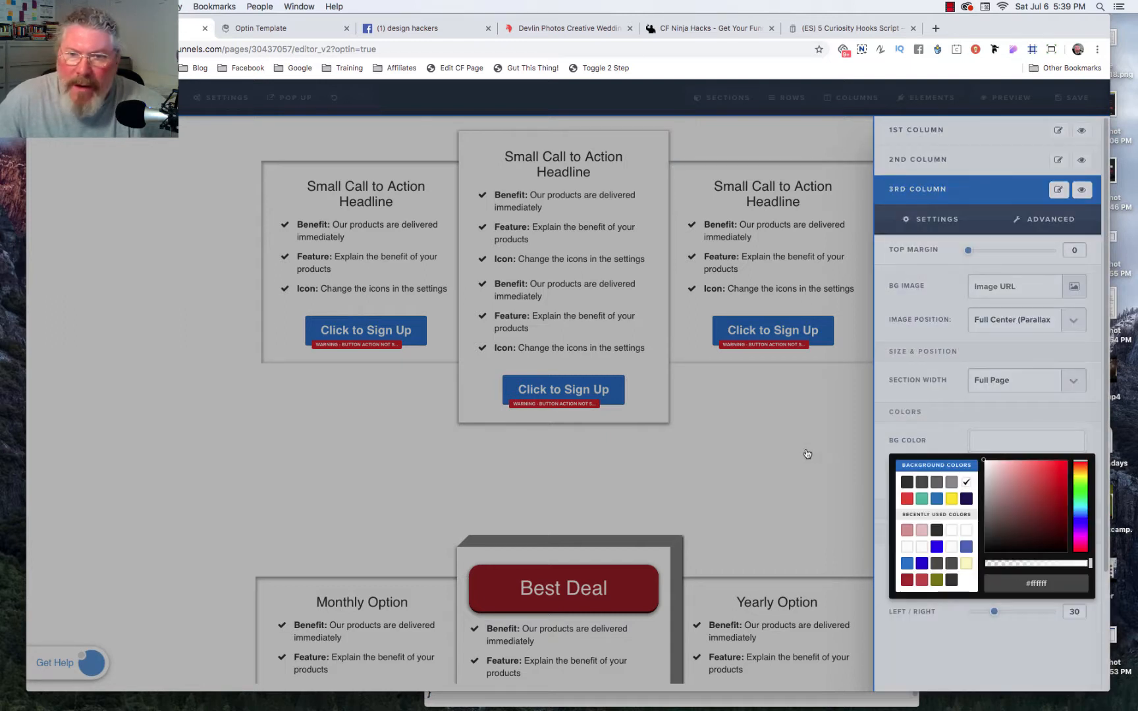
pyautogui.click(424, 456)
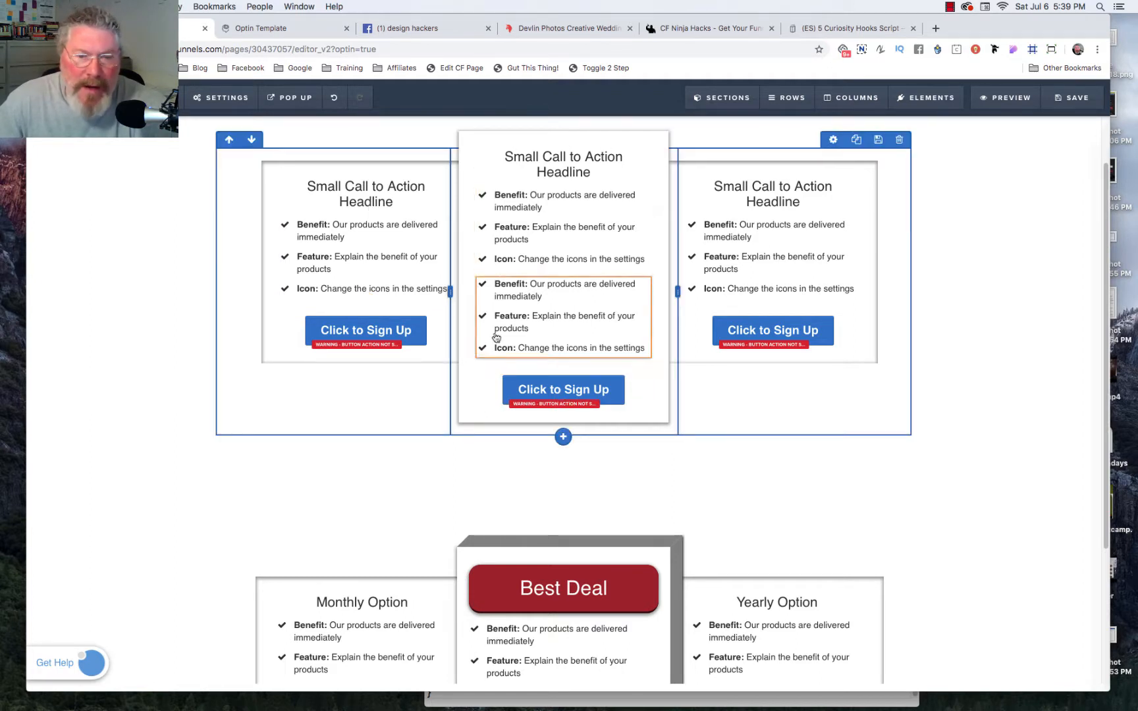
# Comment out the #col-center-133 .col-inner rule in the custom CSS and check the effect on the Best Deal box
pyautogui.click(207, 98)
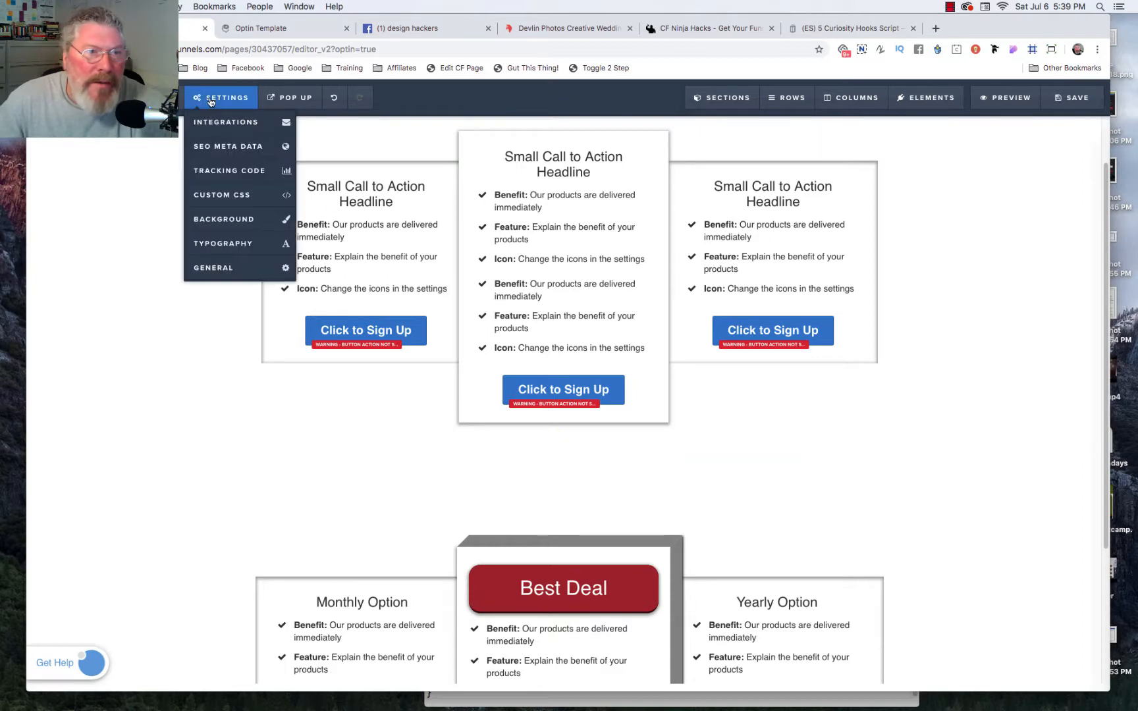
pyautogui.click(216, 196)
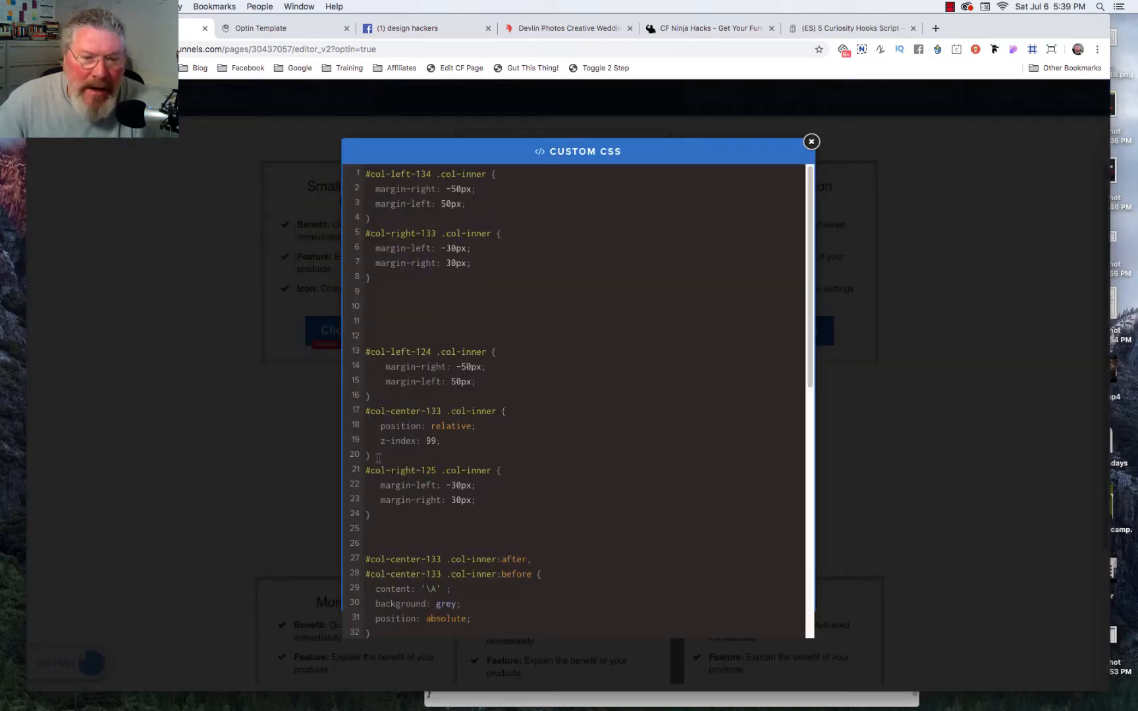
pyautogui.click(374, 397)
pyautogui.write('/')
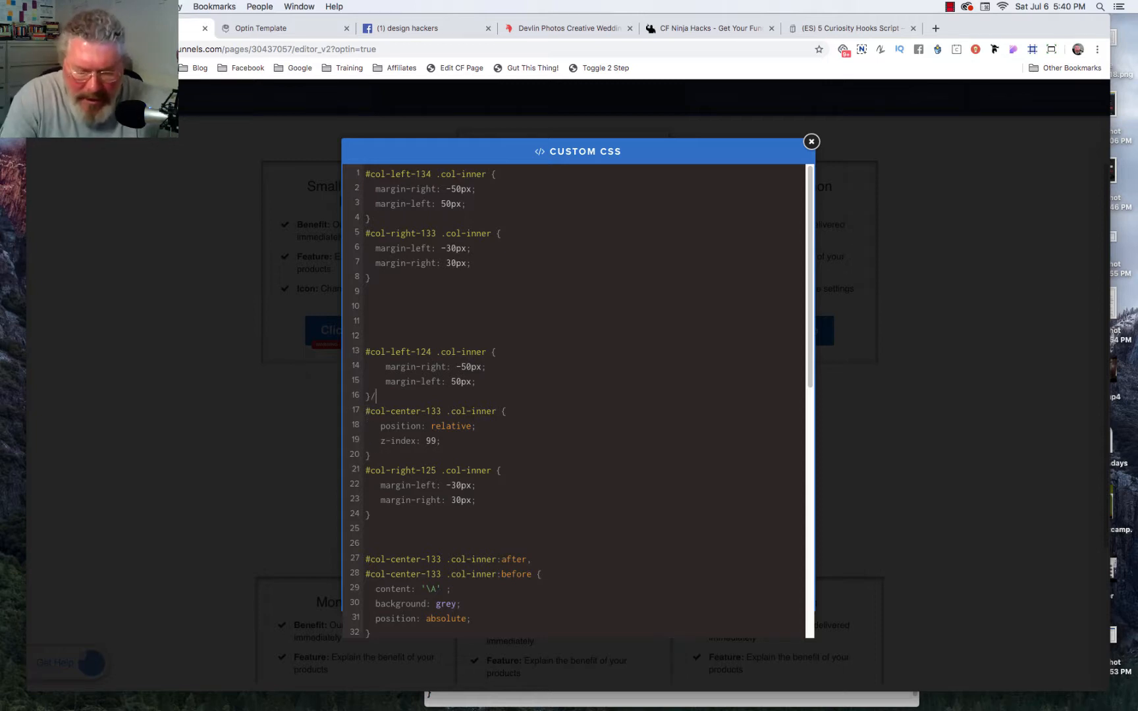
pyautogui.write('*')
pyautogui.click(372, 455)
pyautogui.write('*')
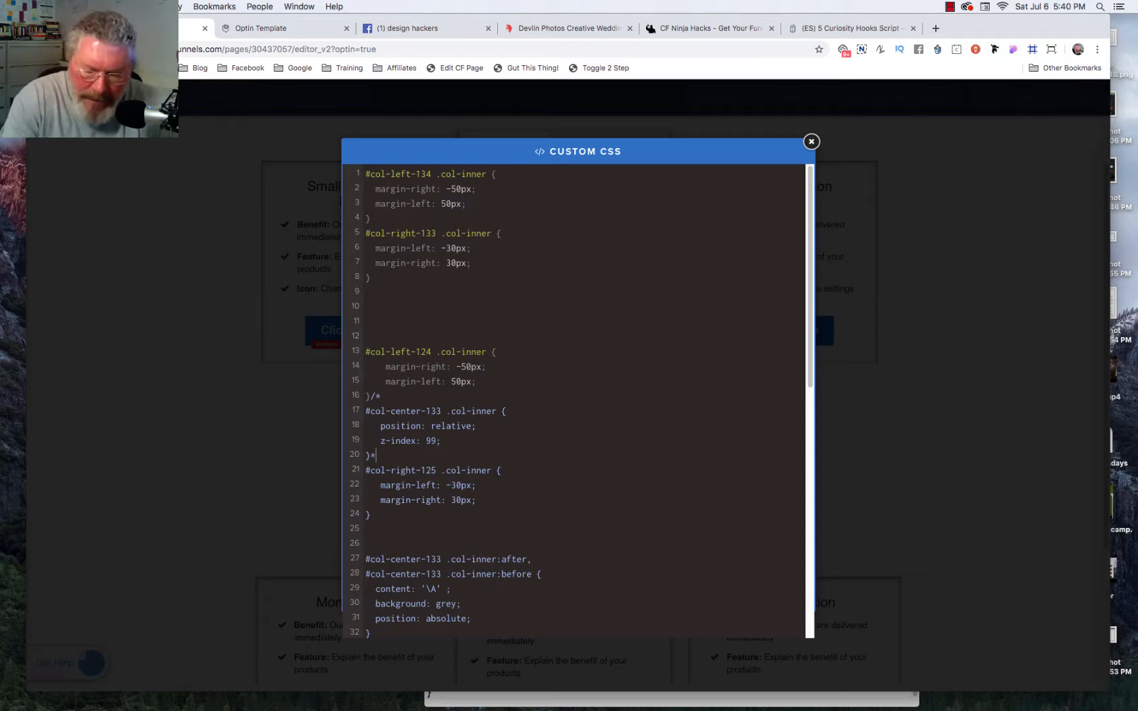
pyautogui.write('/')
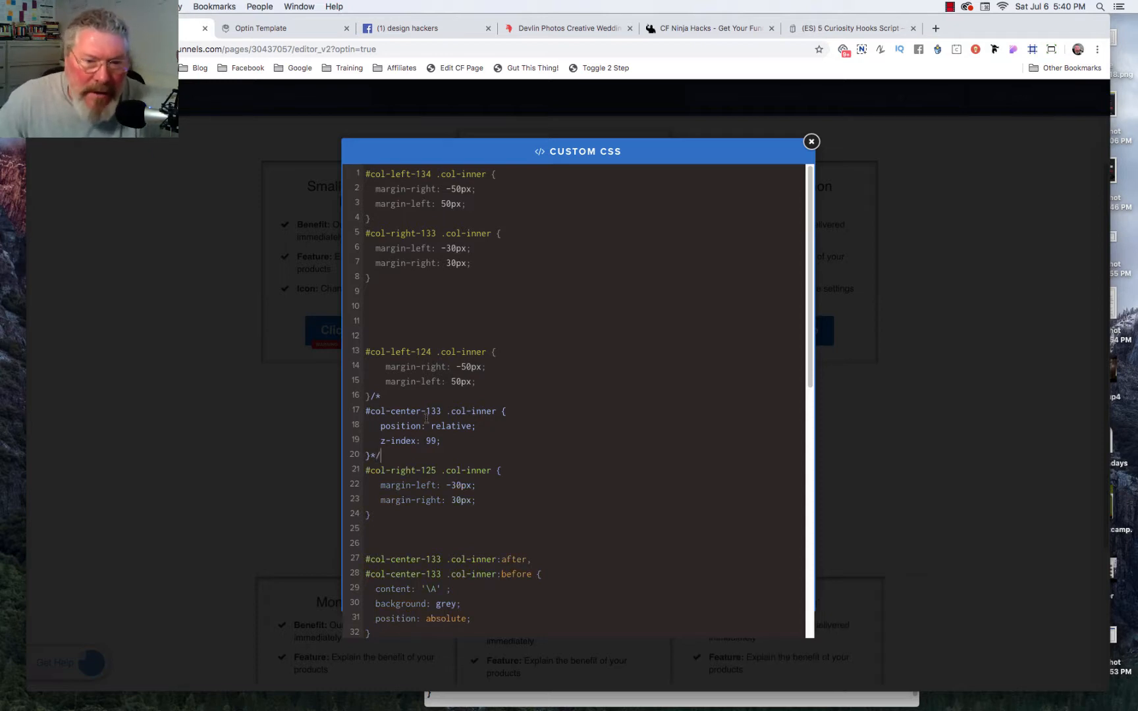
pyautogui.click(265, 432)
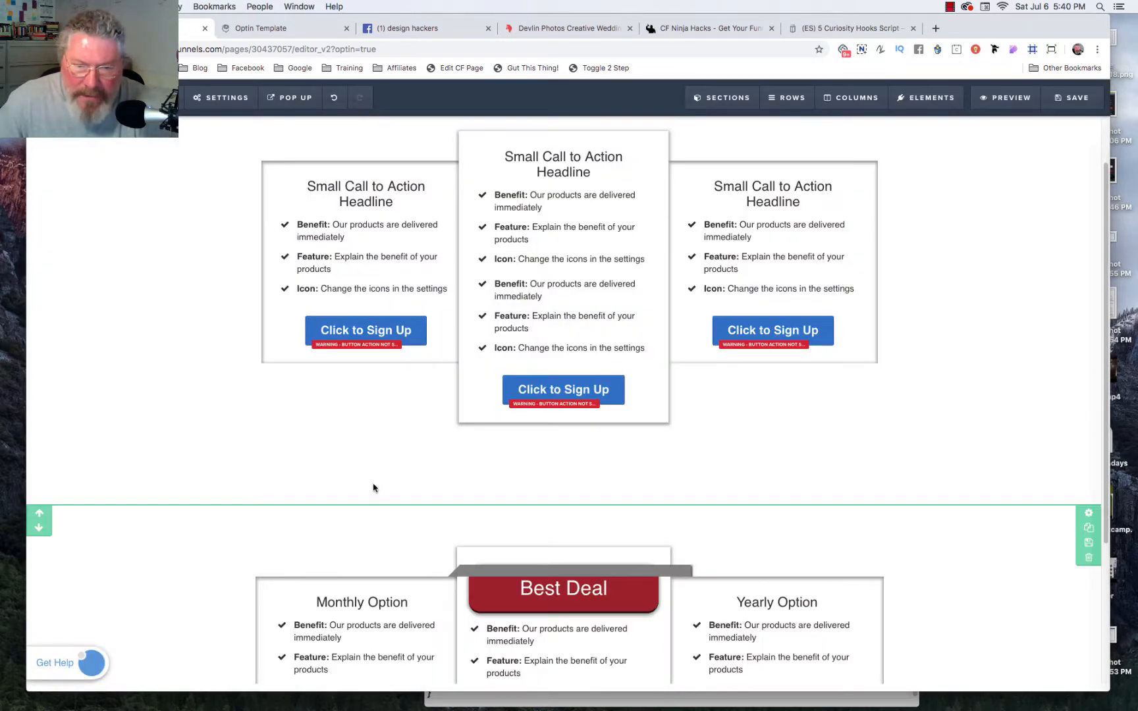
pyautogui.scroll(-3, 561, 592)
pyautogui.scroll(-2, 557, 537)
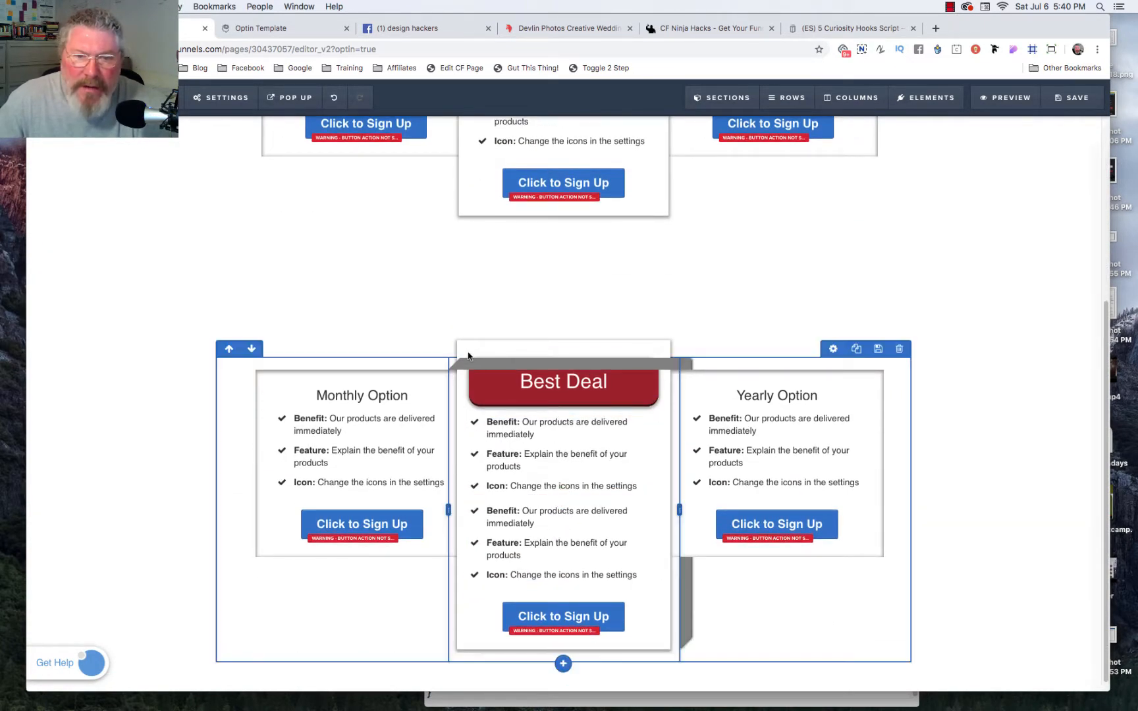
pyautogui.scroll(2, 408, 294)
pyautogui.scroll(5, 401, 296)
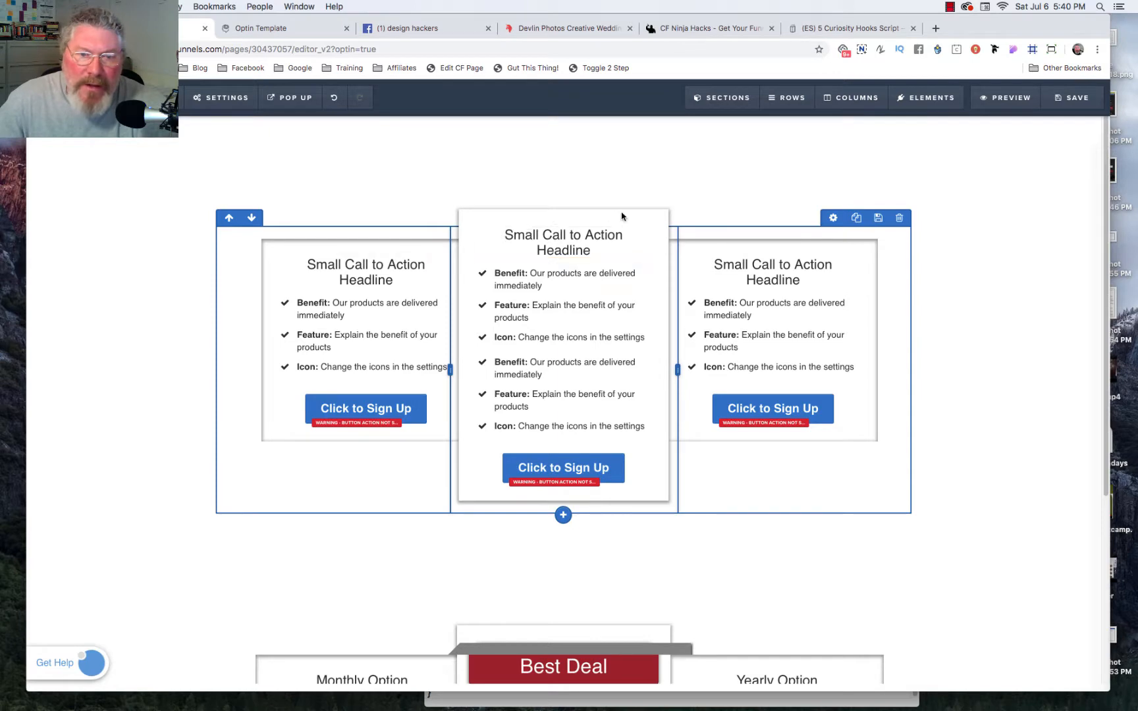
# Copy the #col-center-133 .col-inner rule below the #col-left-134 rule in the custom CSS, without its closing comment mark
pyautogui.click(217, 99)
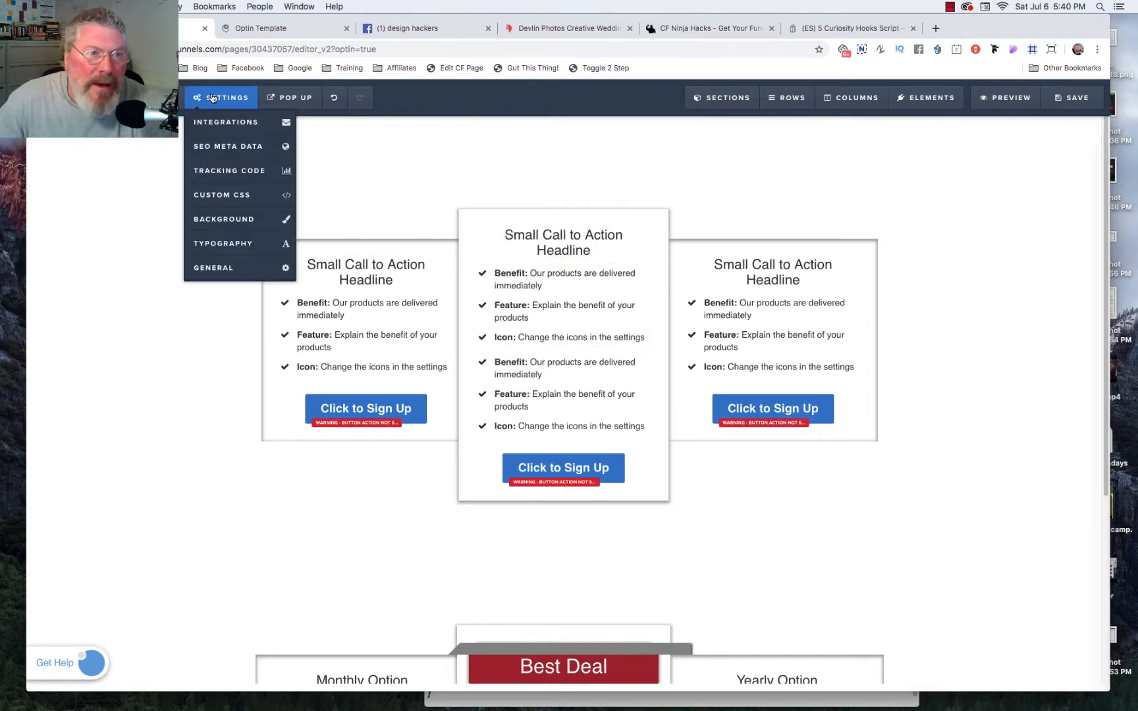
pyautogui.click(229, 197)
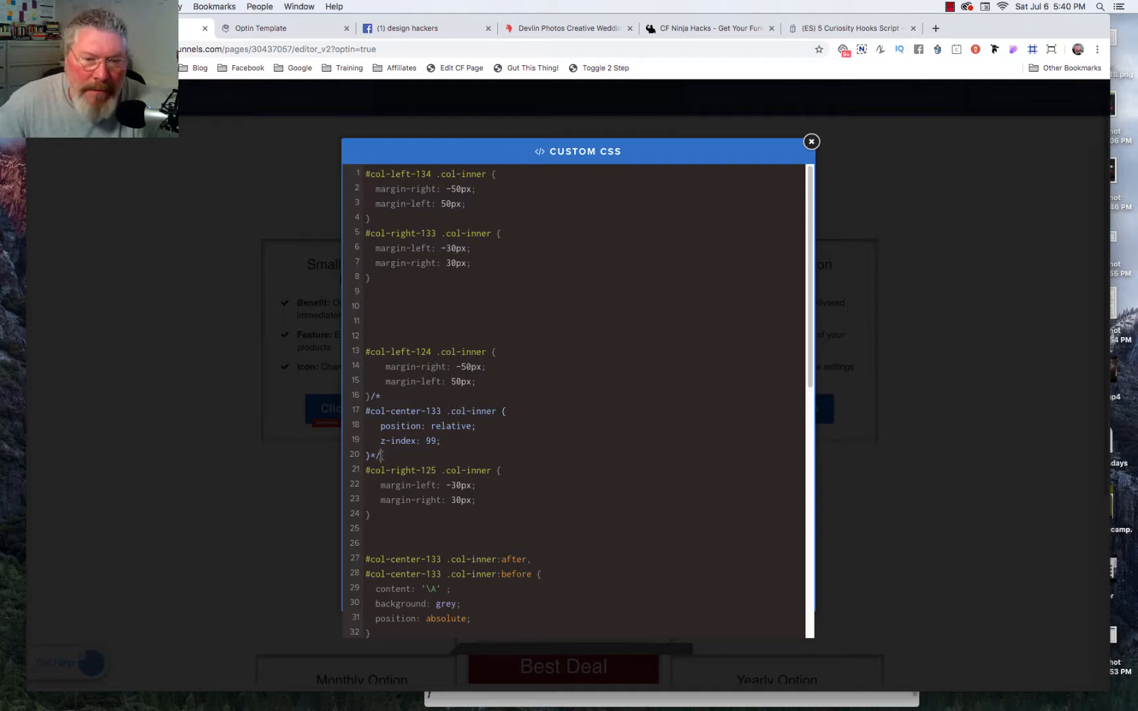
pyautogui.moveTo(380, 455); pyautogui.dragTo(366, 412)
pyautogui.hotkey('ctrl', 'c')
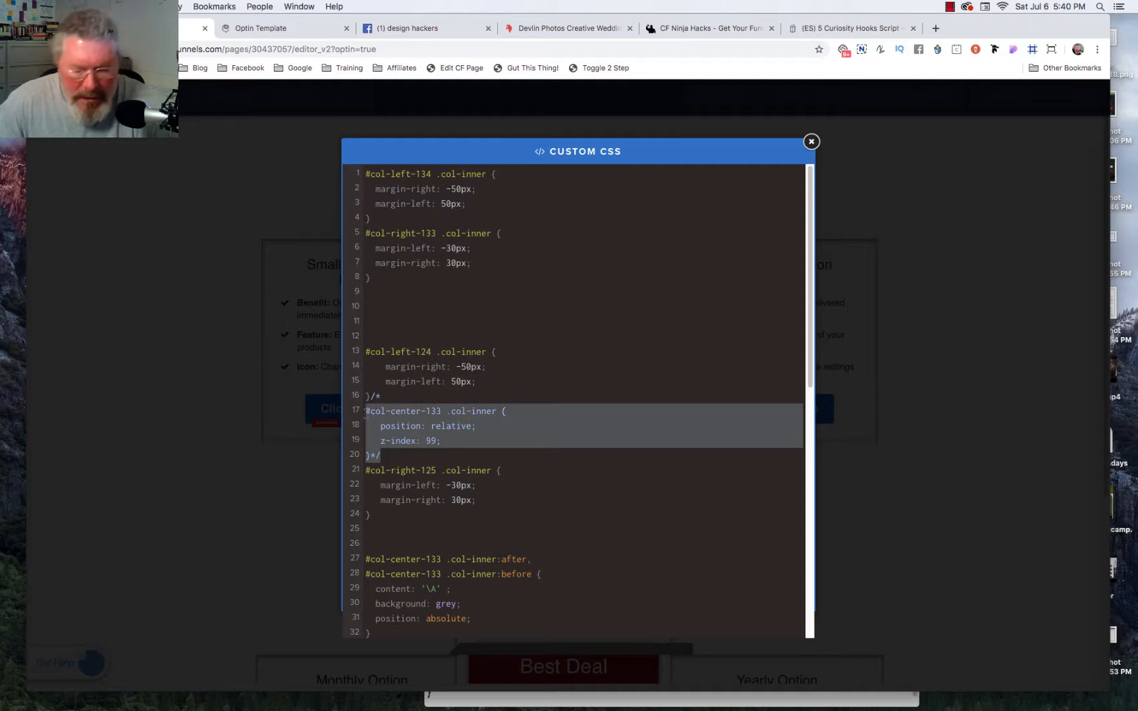
pyautogui.click(388, 217)
pyautogui.press('Return')
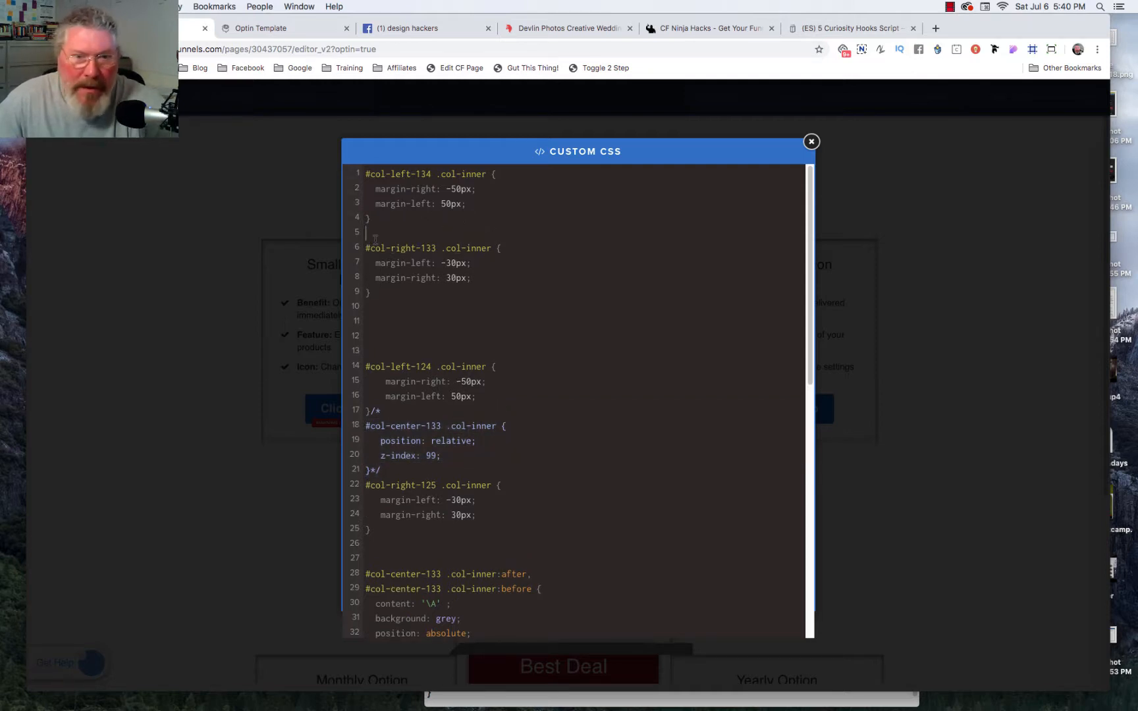
pyautogui.hotkey('ctrl', 'v')
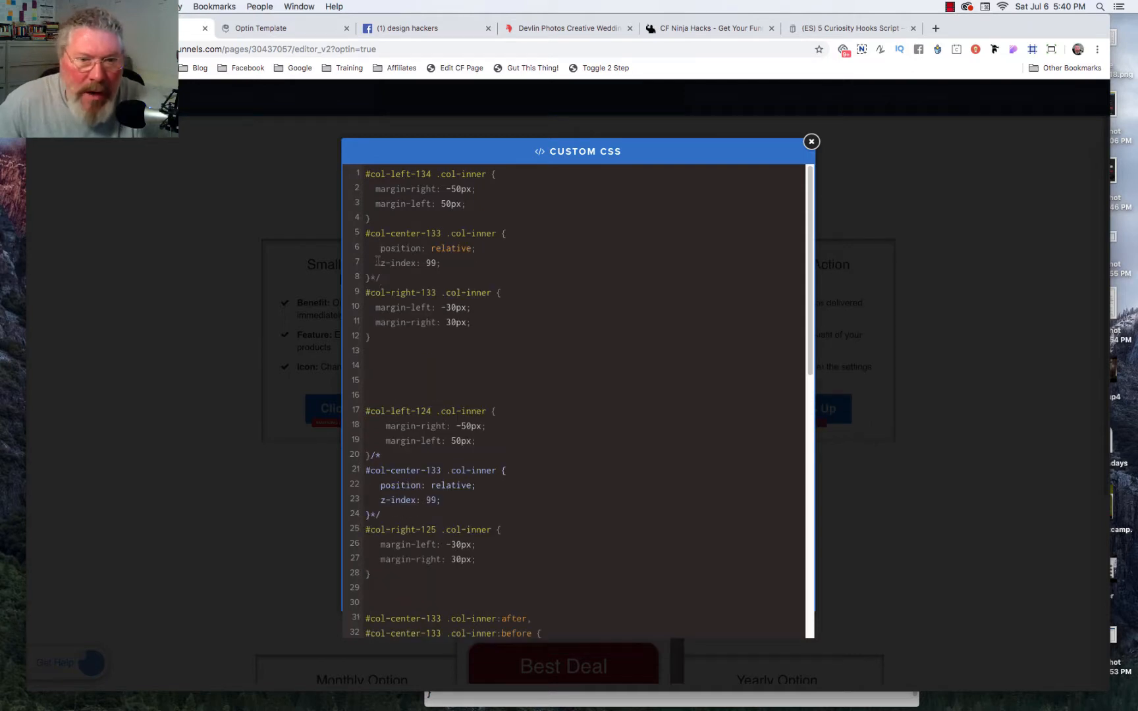
pyautogui.press('BackSpace')
pyautogui.press('BackSpace')
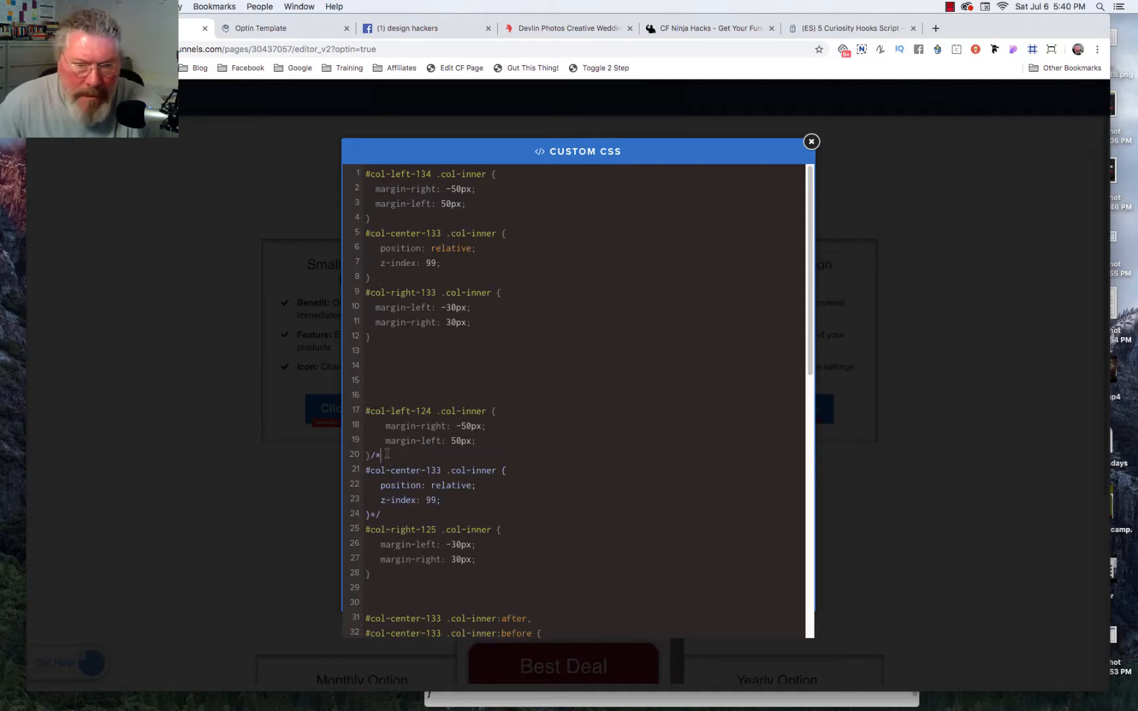
# Remove the comment marks around the original #col-center-133 .col-inner rule
pyautogui.press('BackSpace')
pyautogui.press('BackSpace')
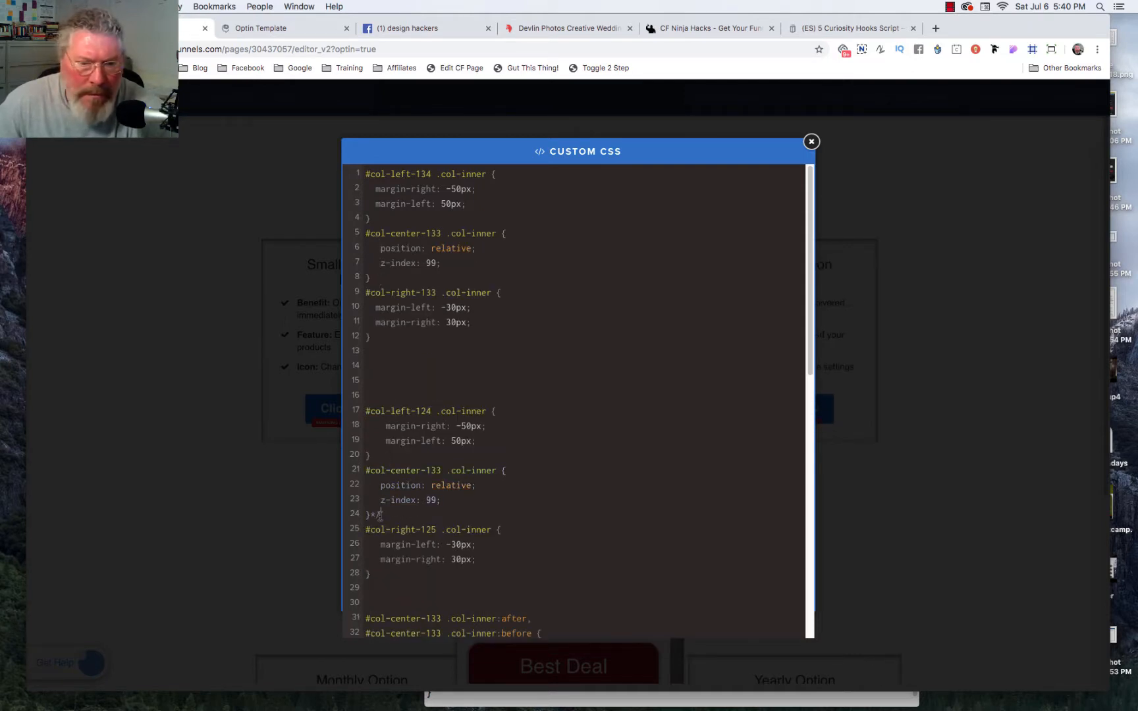
pyautogui.press('BackSpace')
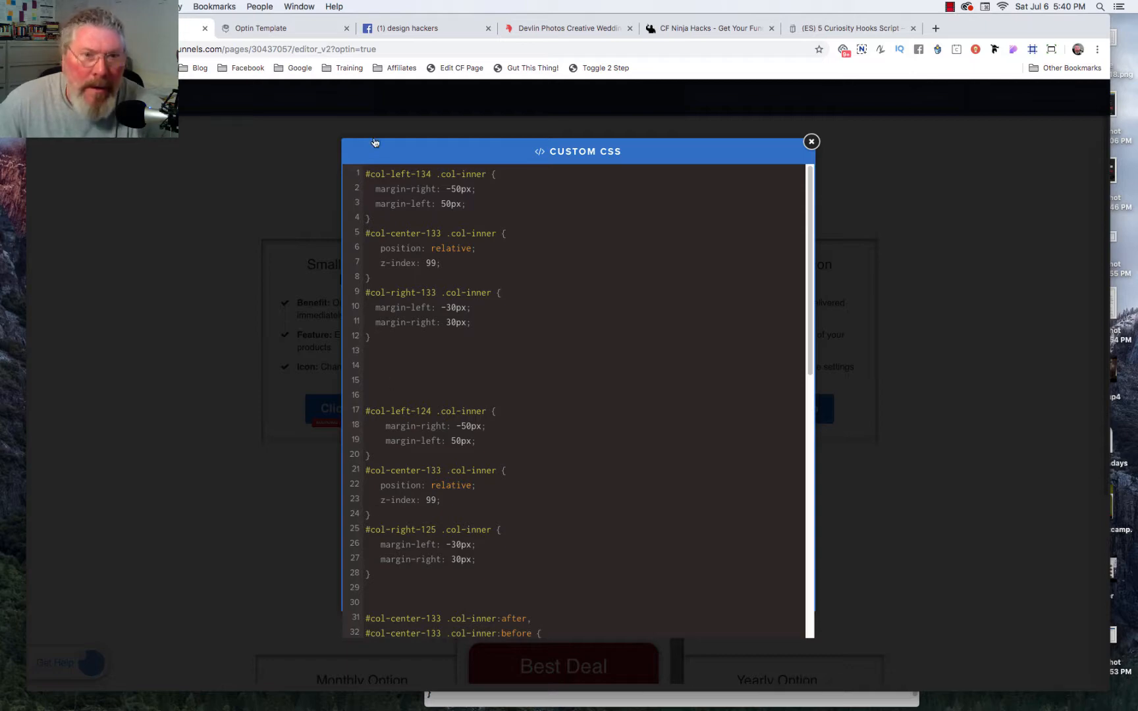
# Copy the upper row's middle column ID, col-center-115, from the inspected code of the Optin Template preview page
pyautogui.click(260, 28)
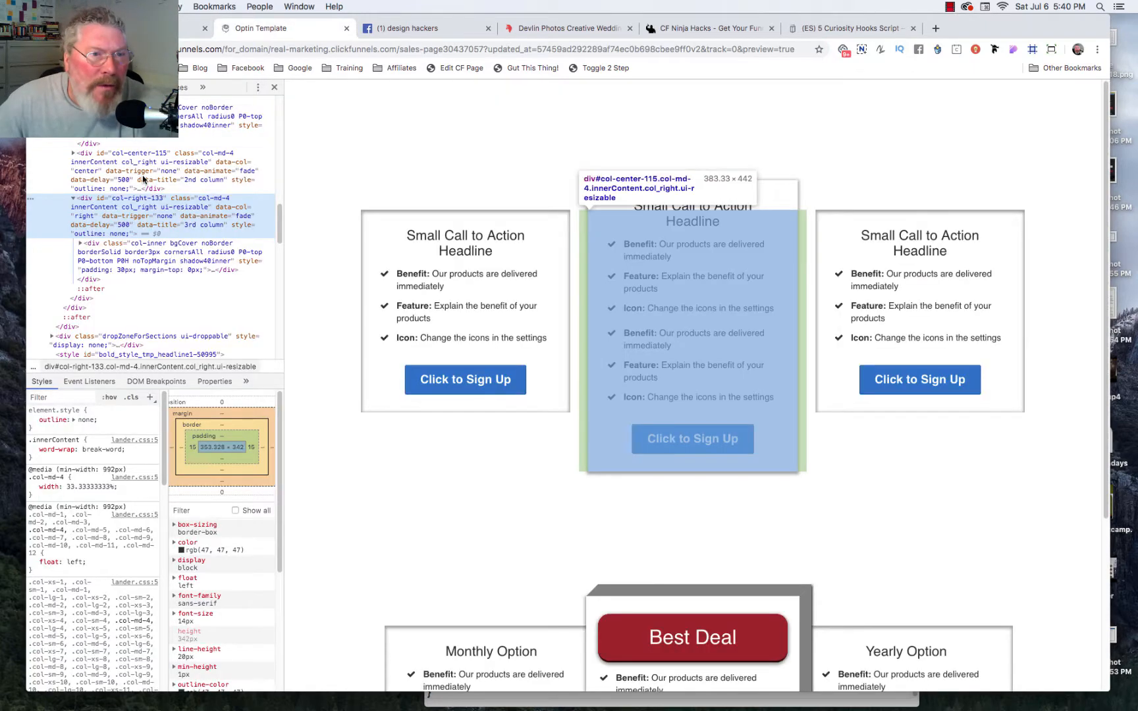
pyautogui.click(129, 154)
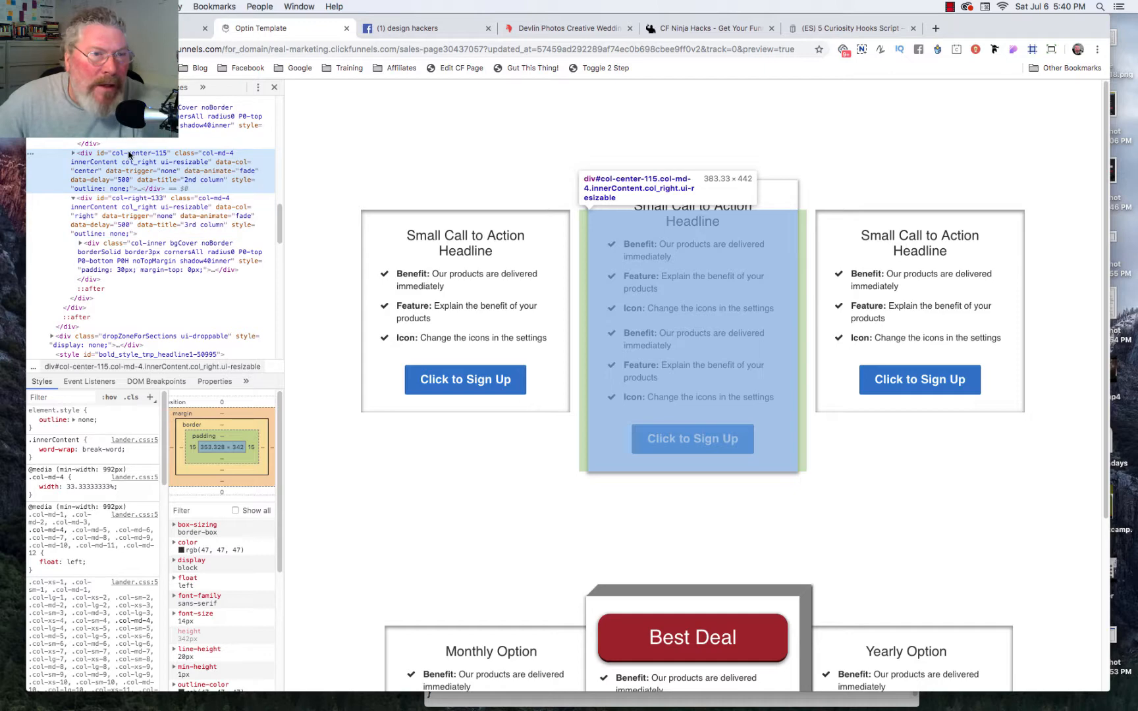
pyautogui.doubleClick(143, 153)
pyautogui.press('super+c')
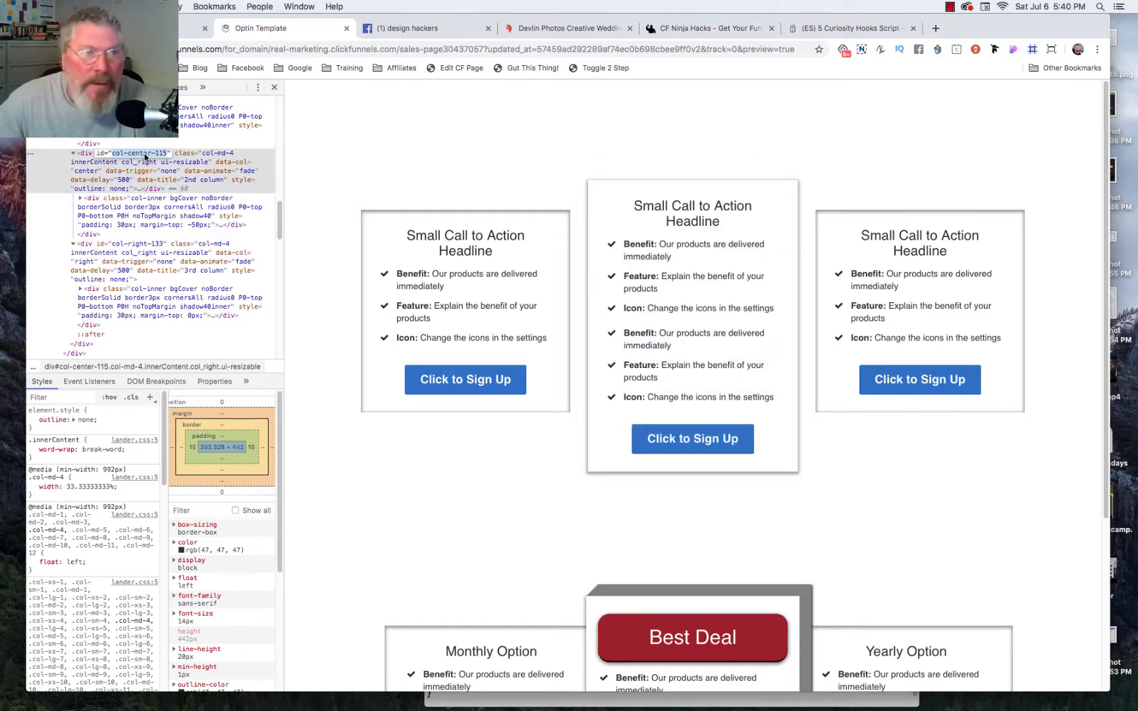
# Change the selector of the upper #col-center-133 rule to #col-center-115 in the custom CSS and close the editor
pyautogui.click(146, 28)
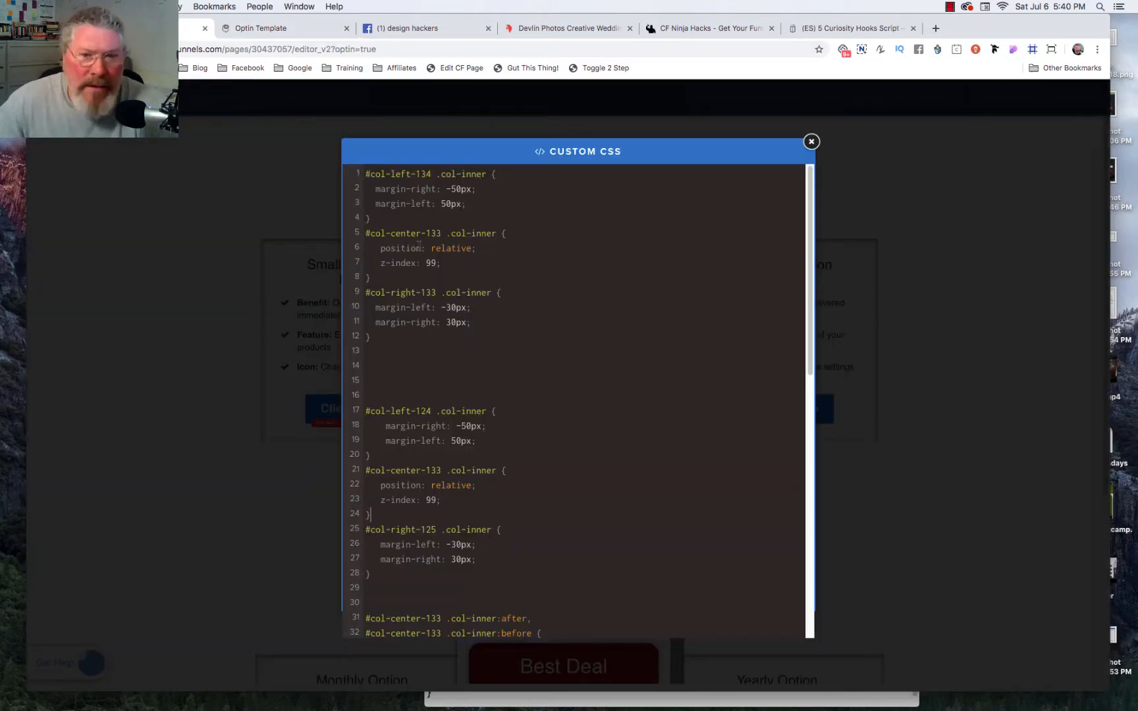
pyautogui.moveTo(370, 232); pyautogui.dragTo(439, 227)
pyautogui.press('super+v')
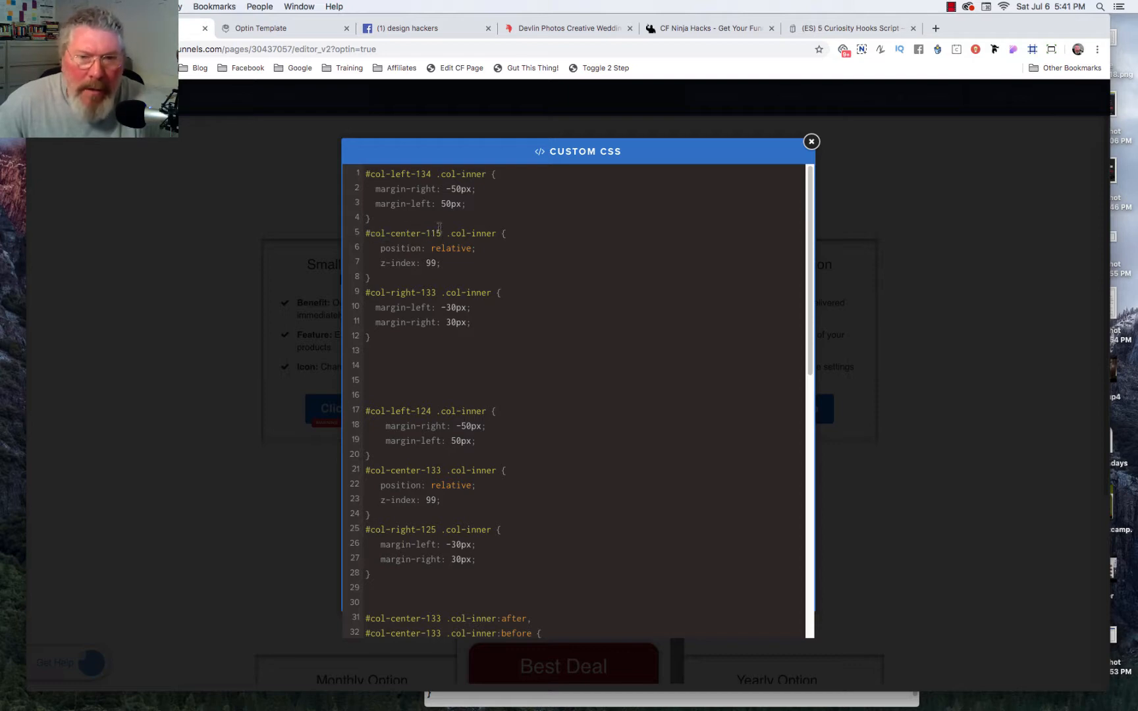
pyautogui.click(948, 280)
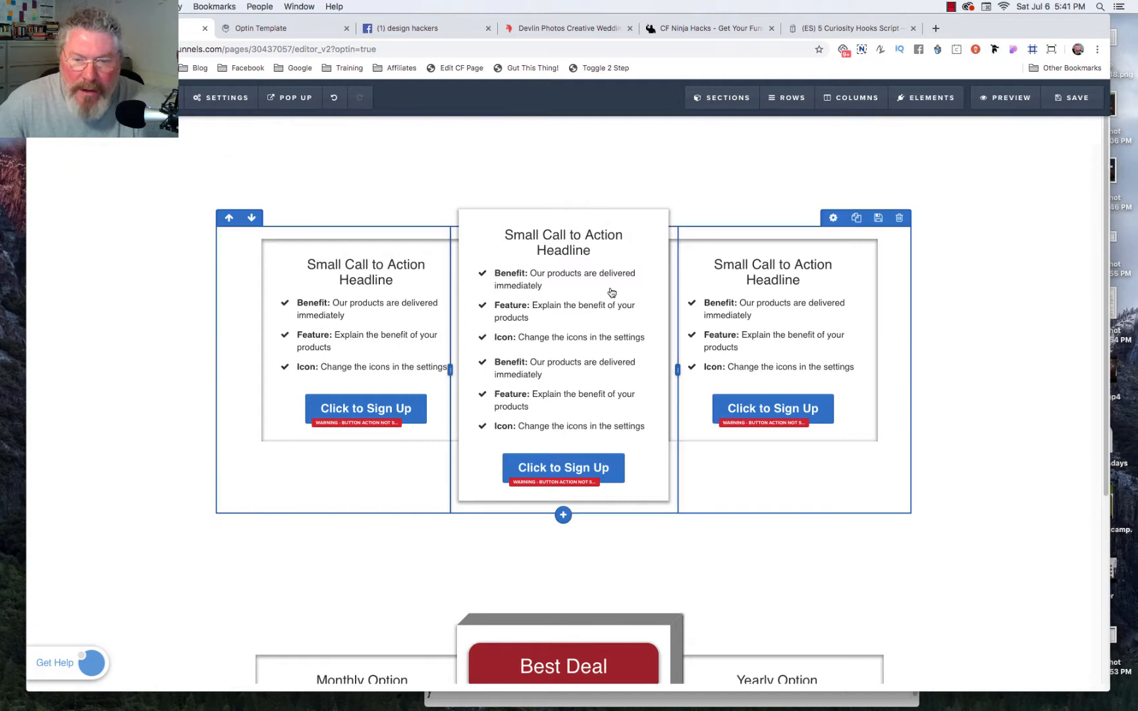
# Review the basic and advanced style settings of the Best Deal sub-headline in the lower row, and close them
pyautogui.scroll(-5, 618, 369)
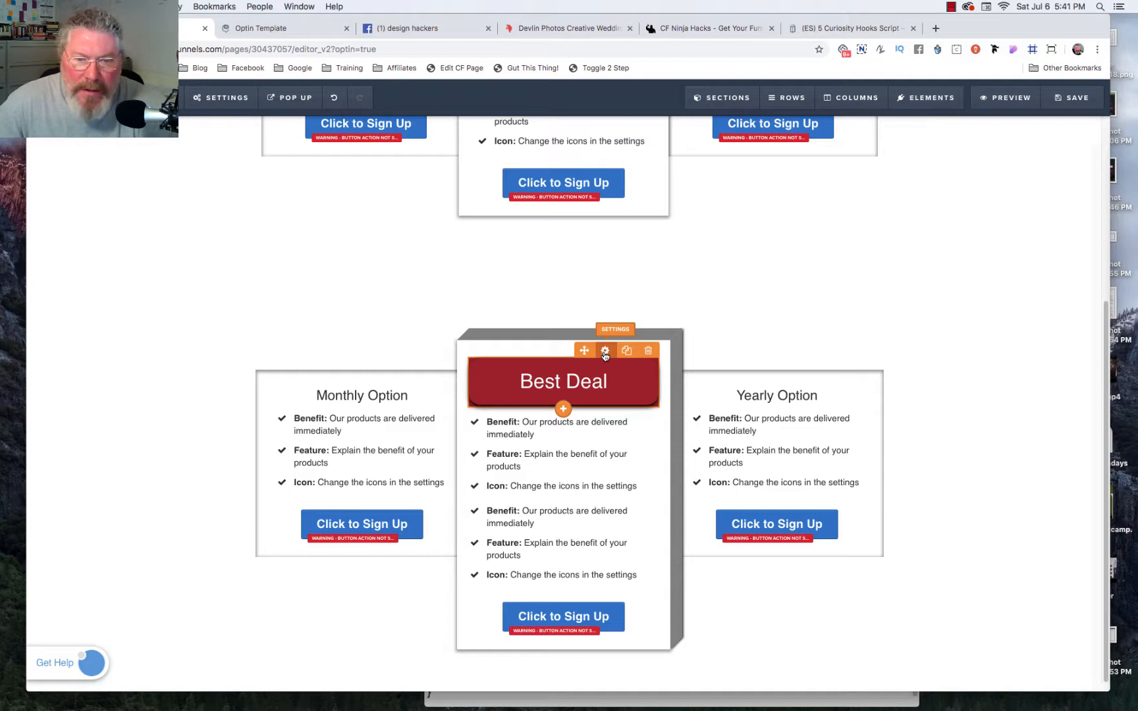
pyautogui.click(605, 352)
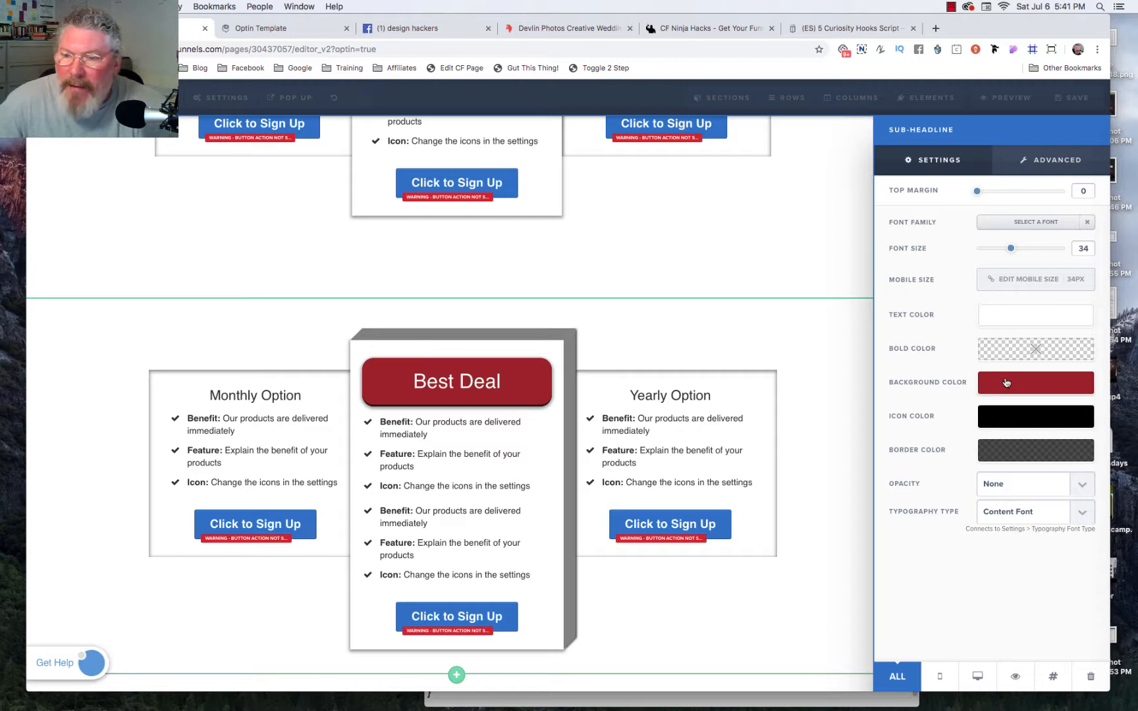
pyautogui.click(1047, 162)
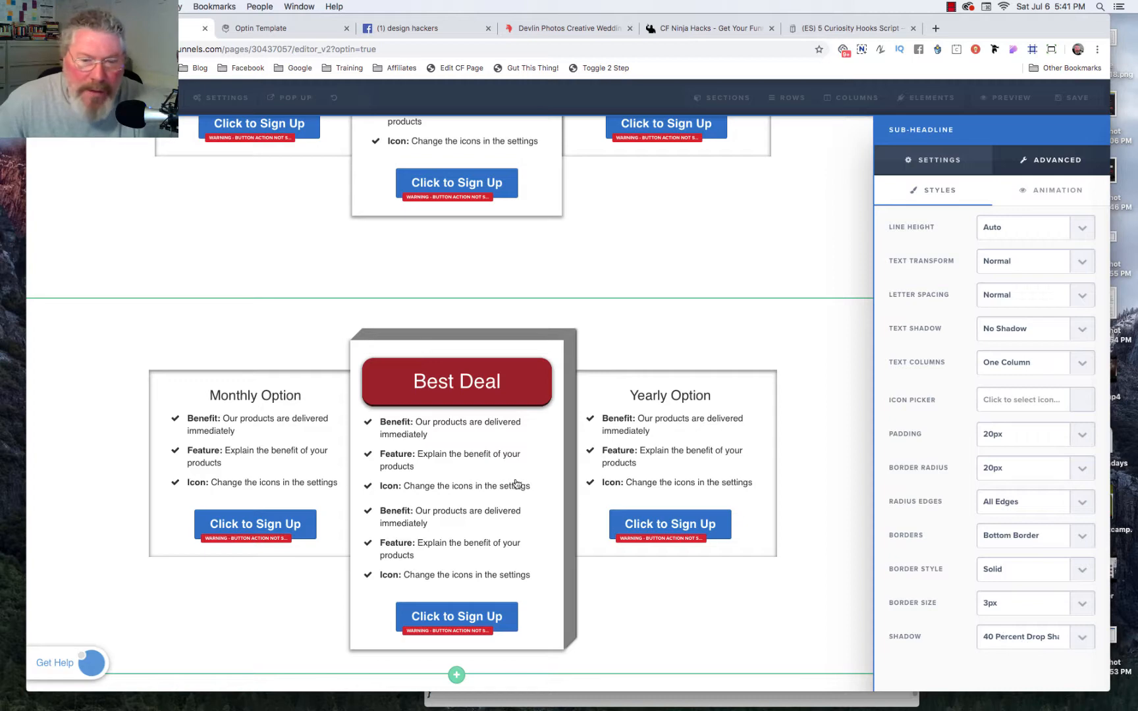
pyautogui.click(401, 462)
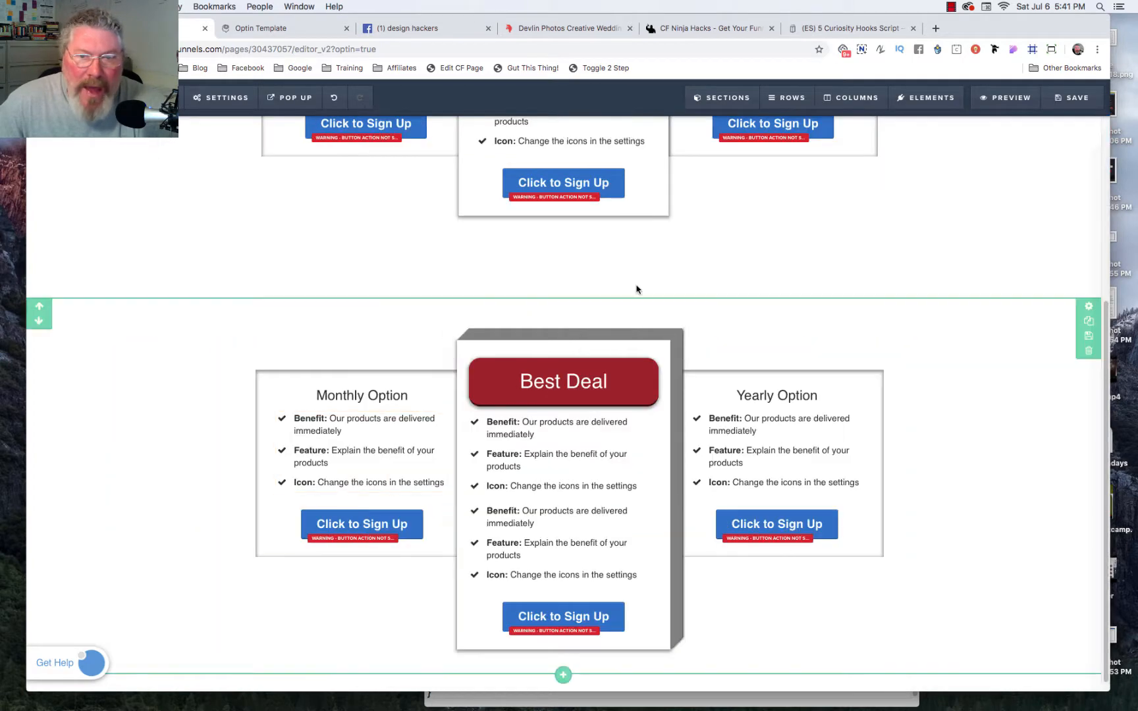
pyautogui.scroll(3, 732, 275)
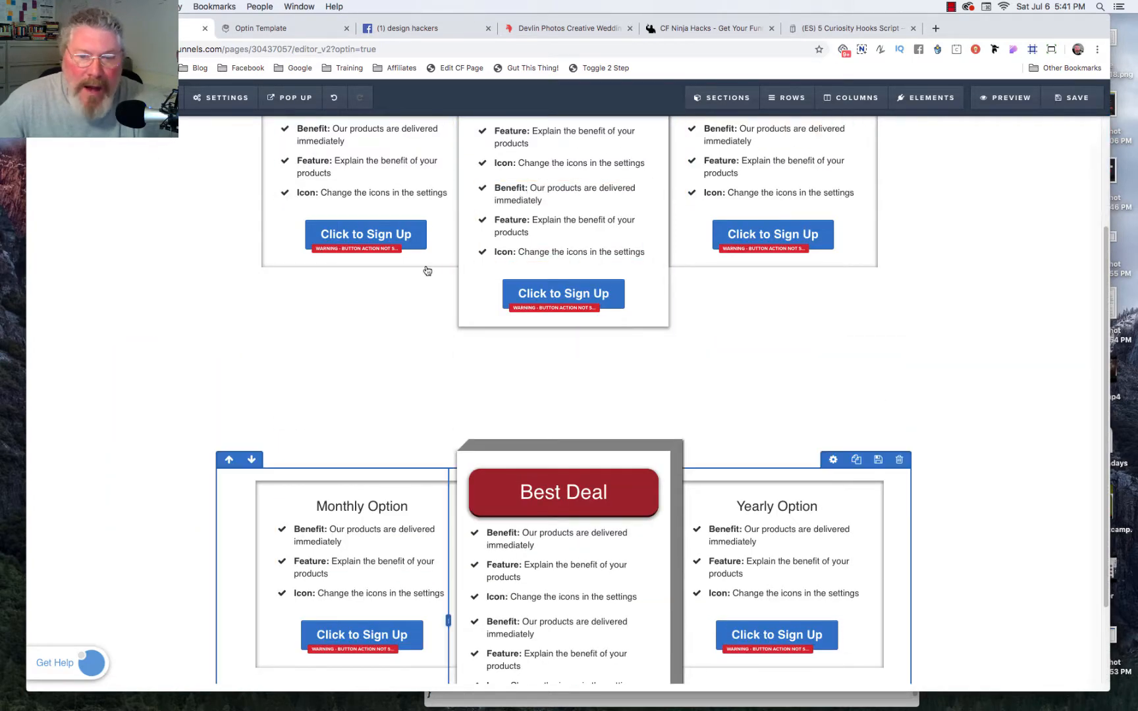
# Compare the two pricing rows, and examine the shared #col-center-133 .col-inner :after and :before rule in the custom CSS
pyautogui.scroll(-3, 541, 495)
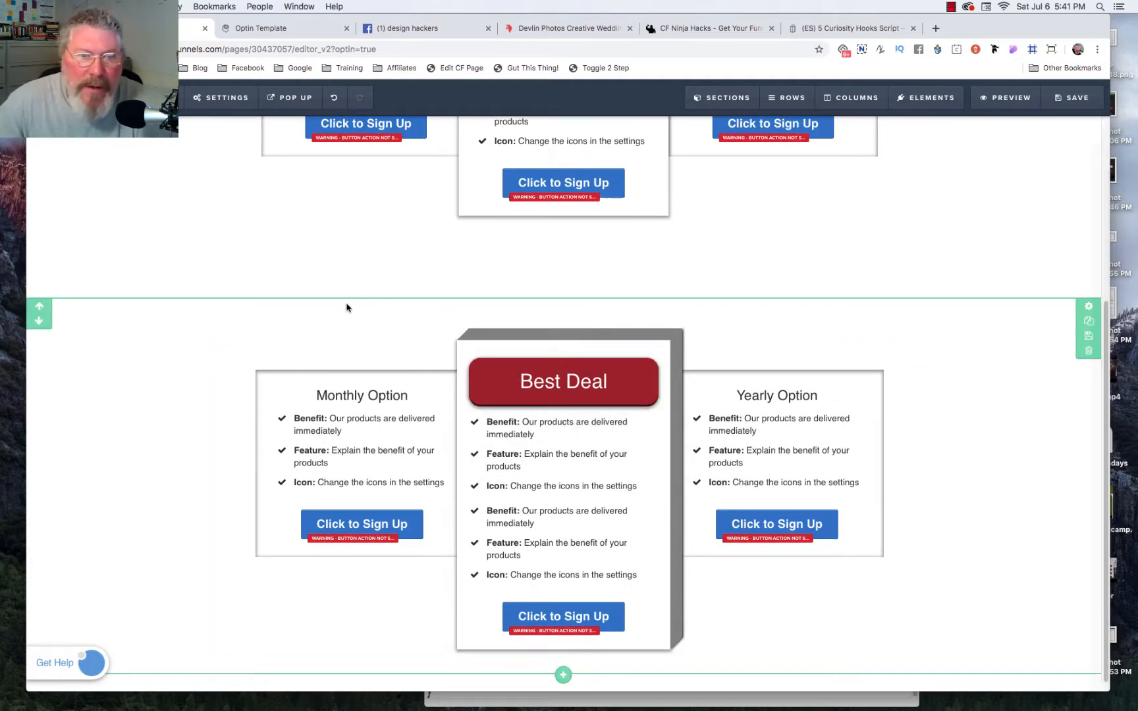
pyautogui.scroll(7, 348, 308)
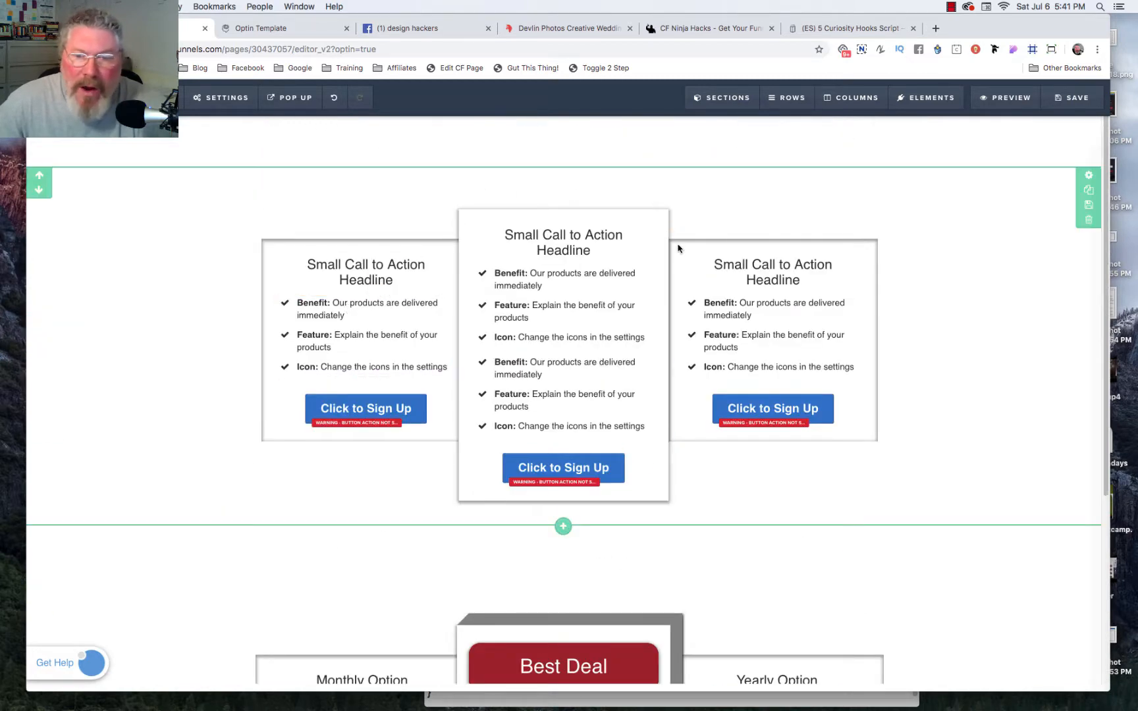
pyautogui.scroll(-4, 659, 458)
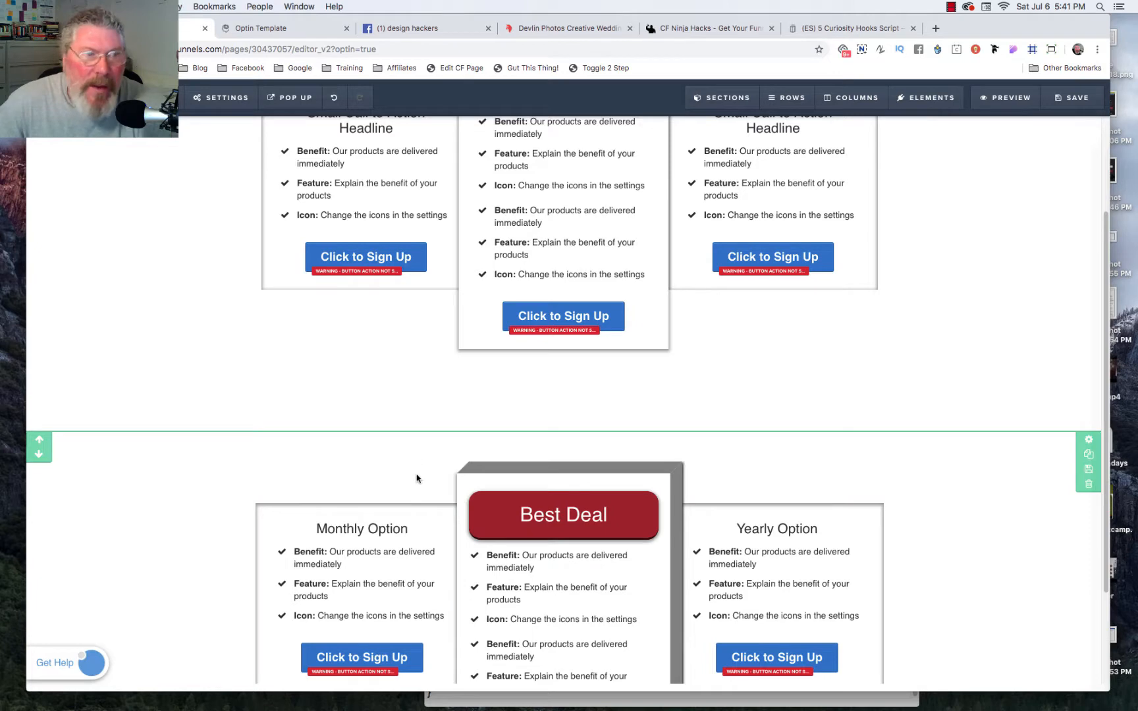
pyautogui.click(225, 99)
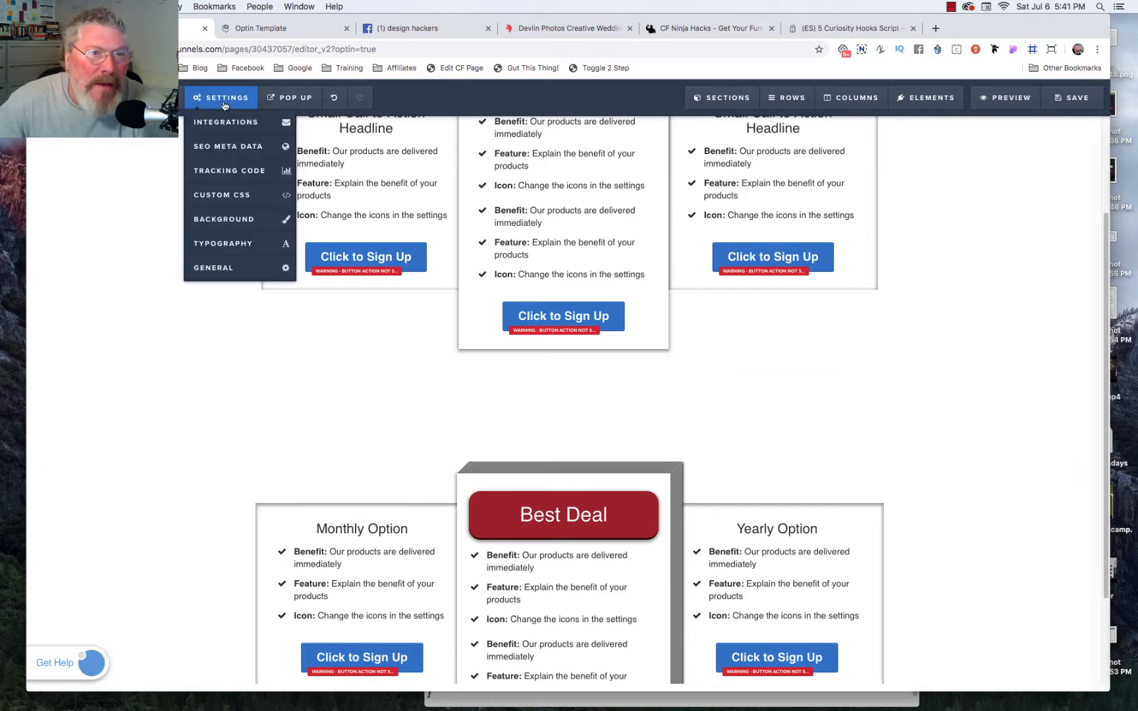
pyautogui.click(220, 195)
pyautogui.scroll(-5, 493, 342)
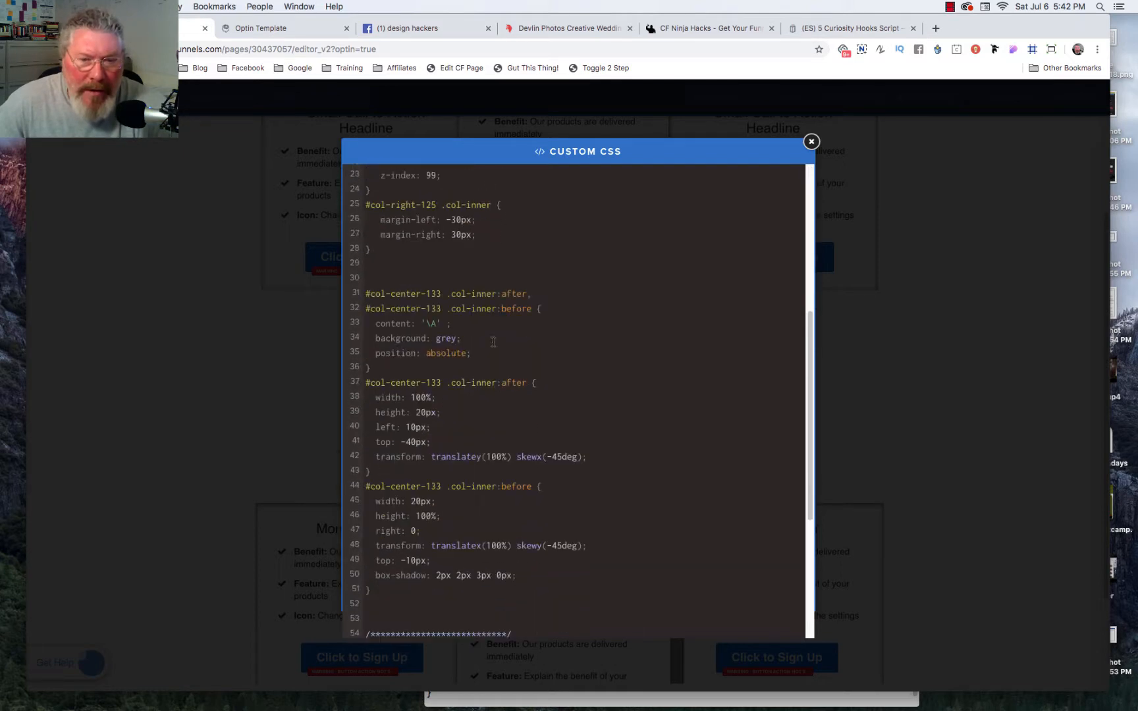
pyautogui.scroll(-2, 494, 342)
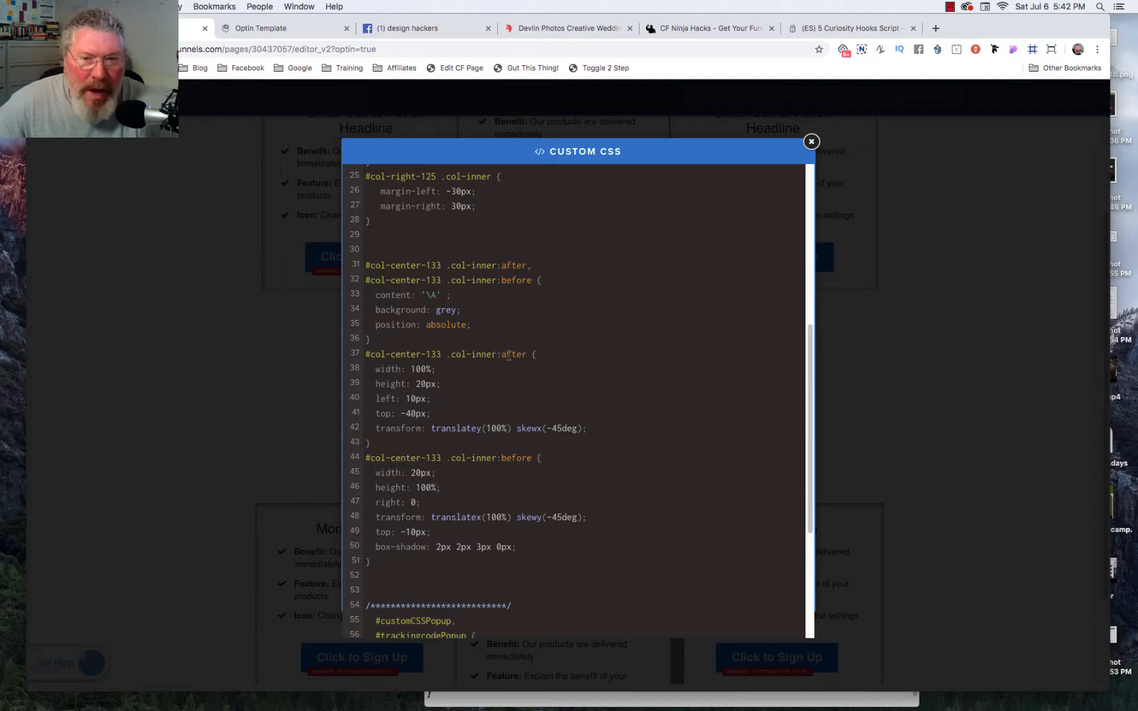
pyautogui.click(931, 359)
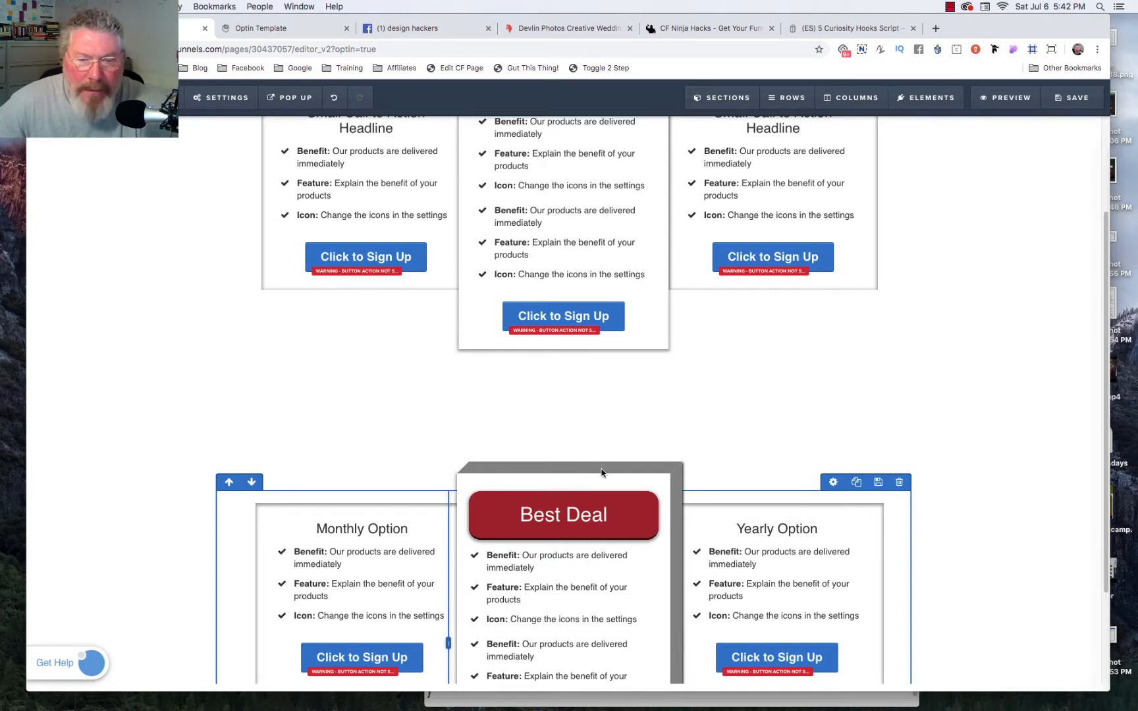
# Examine the #col-center-133 .col-inner:after rule's size, offsets and skewx transform in the custom CSS, comparing it with the Best Deal box's grey edge
pyautogui.click(224, 101)
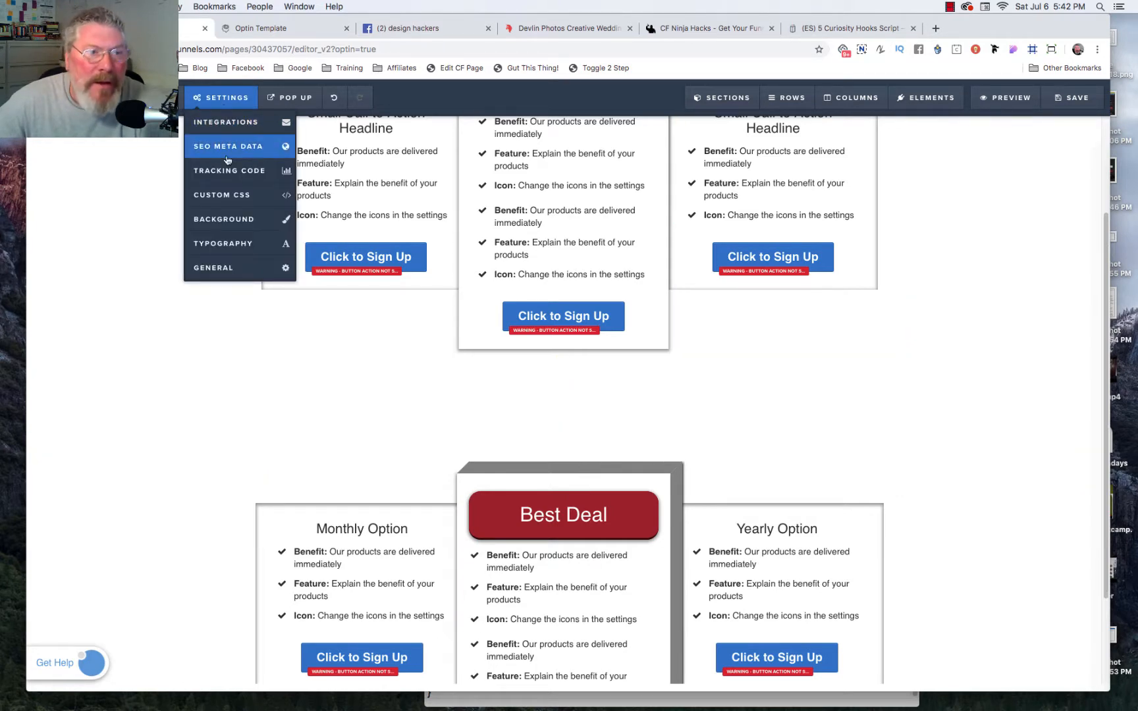
pyautogui.click(226, 195)
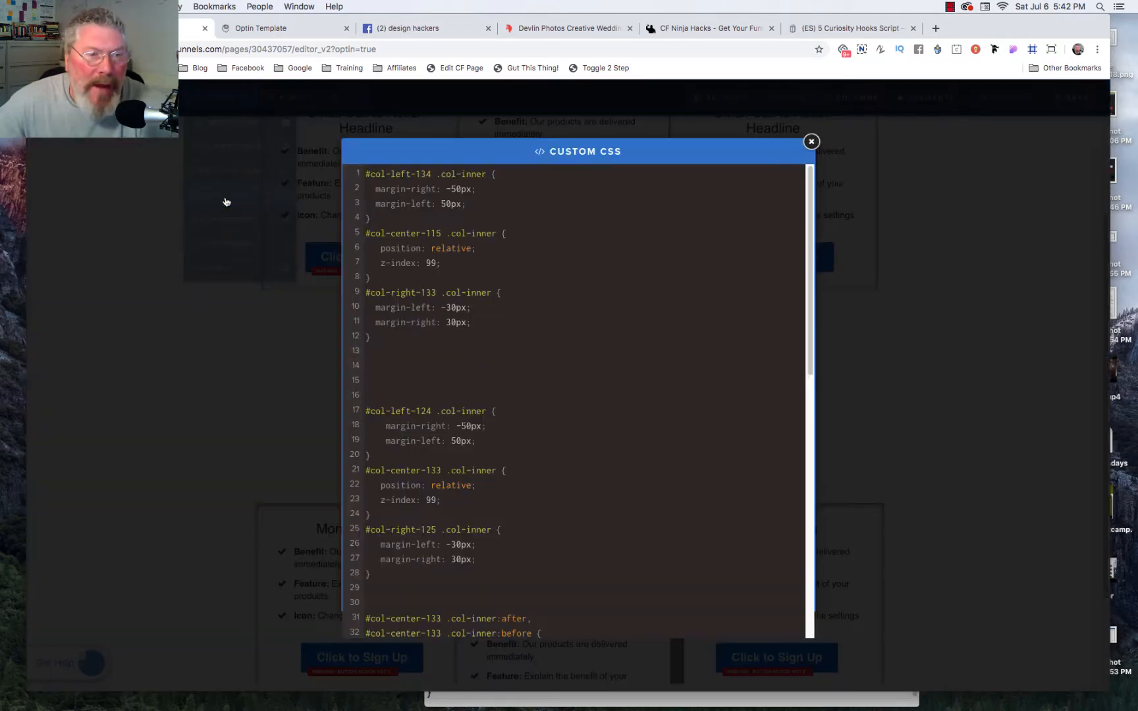
pyautogui.scroll(-3, 514, 377)
pyautogui.scroll(-5, 514, 377)
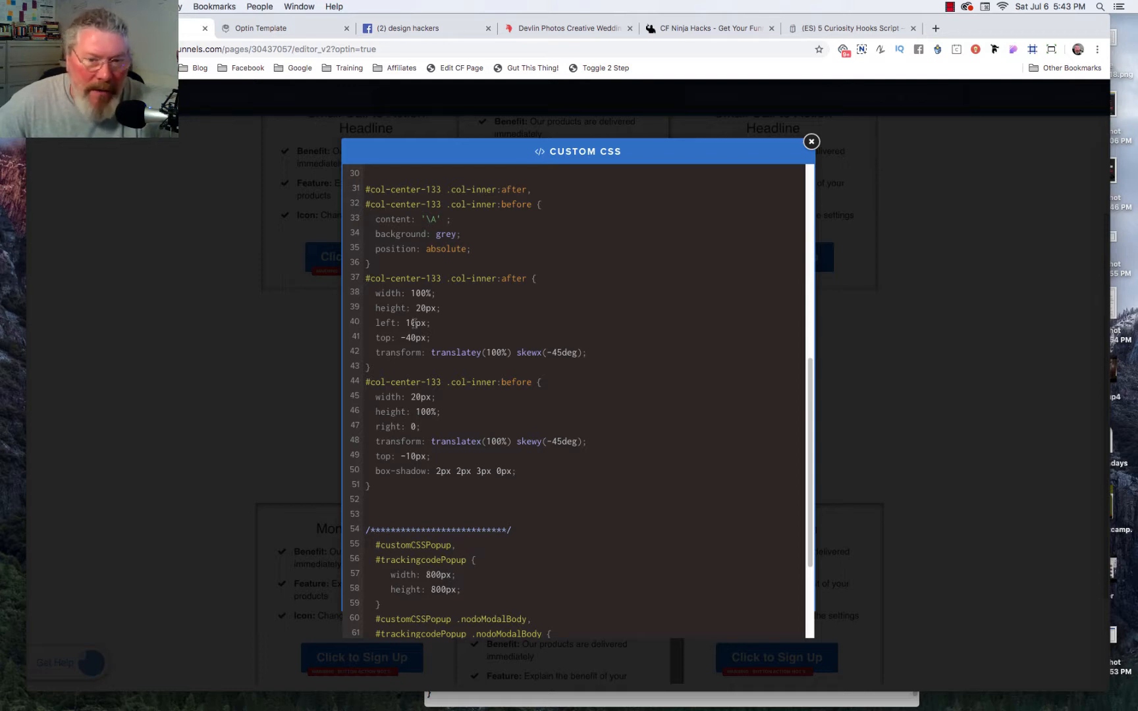
pyautogui.click(897, 323)
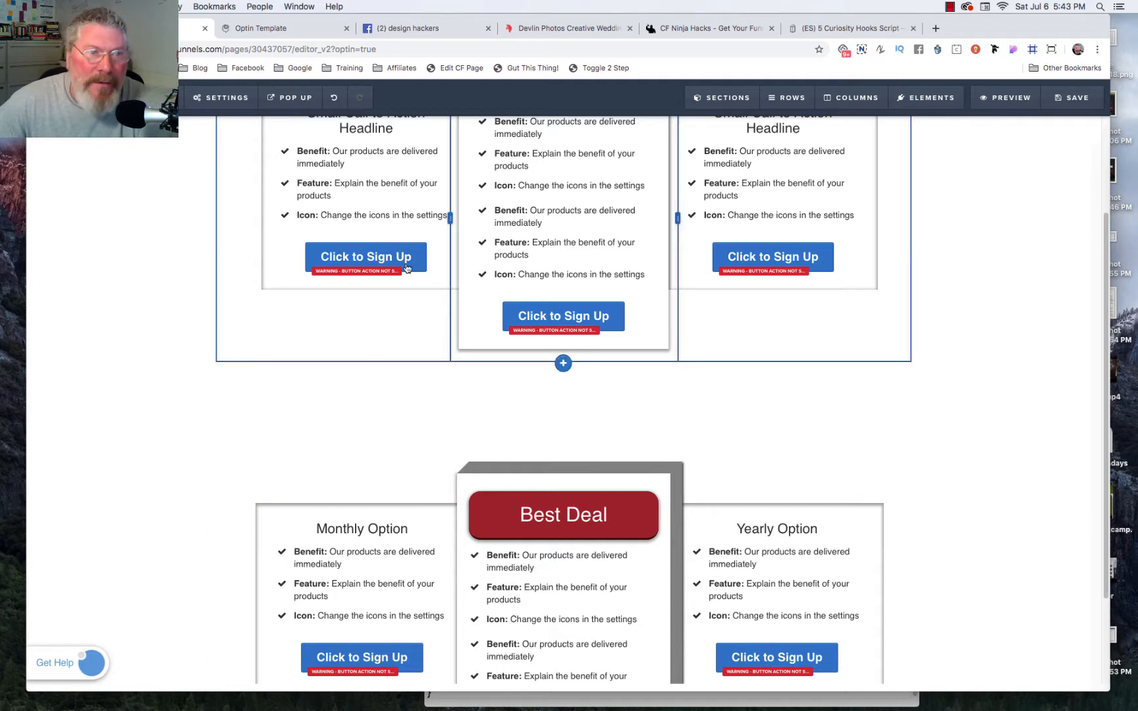
pyautogui.click(224, 97)
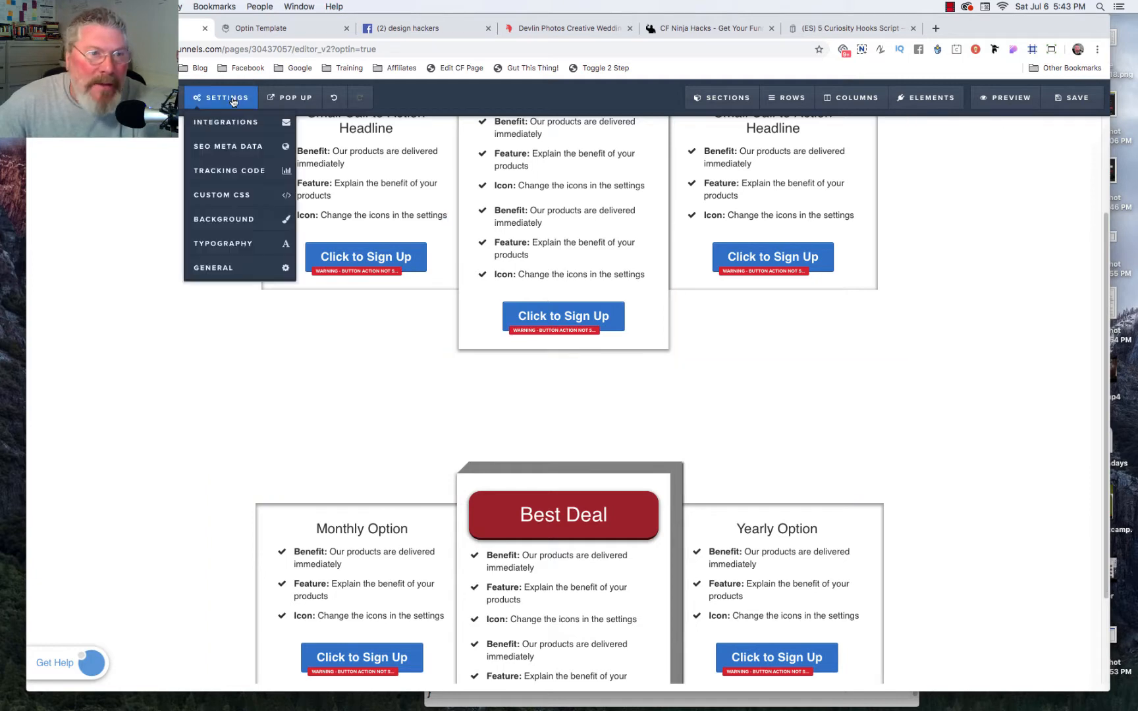
pyautogui.click(228, 195)
pyautogui.scroll(-5, 617, 385)
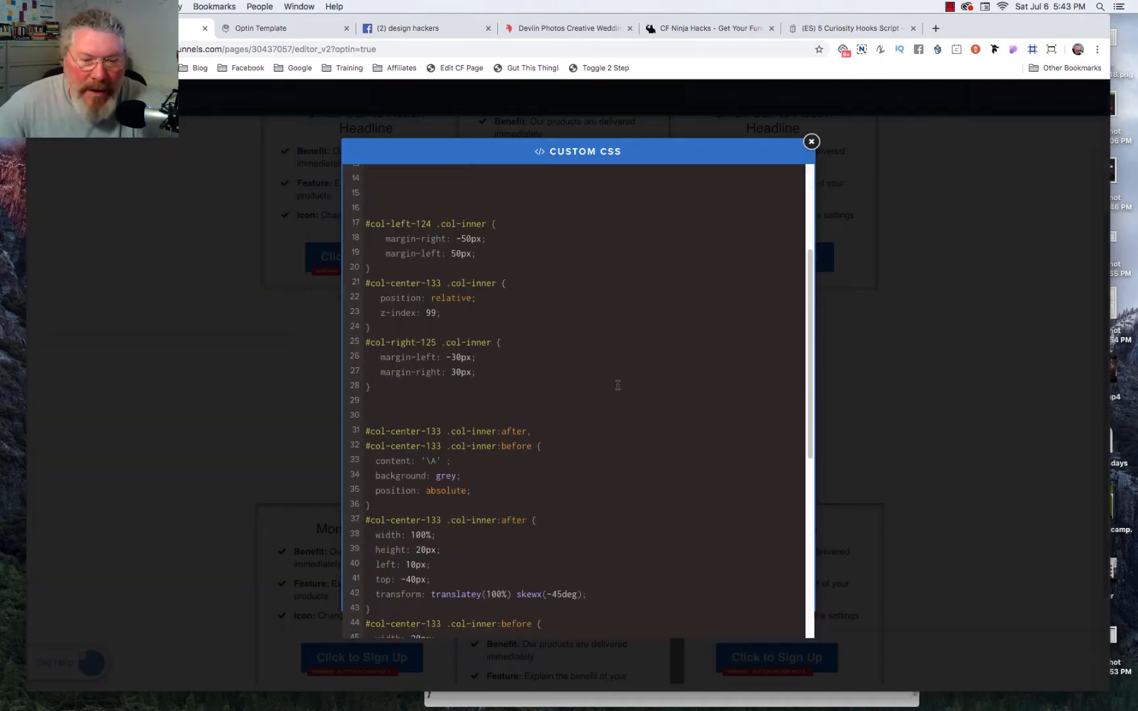
pyautogui.scroll(-2, 618, 385)
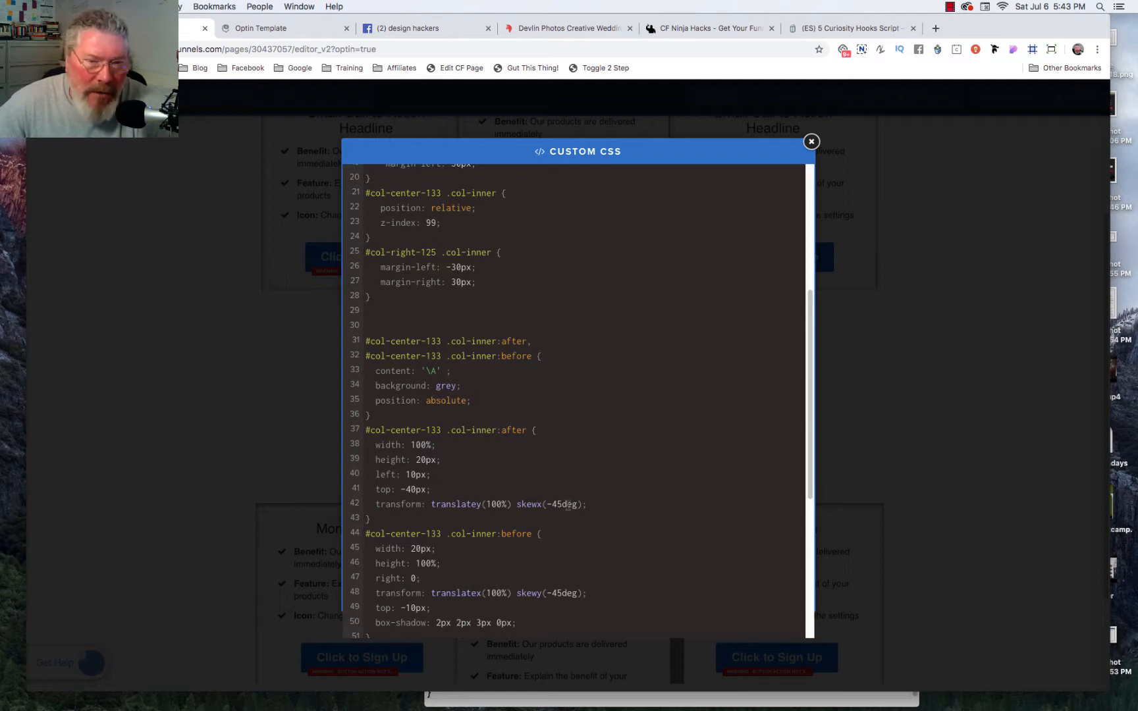
pyautogui.click(922, 328)
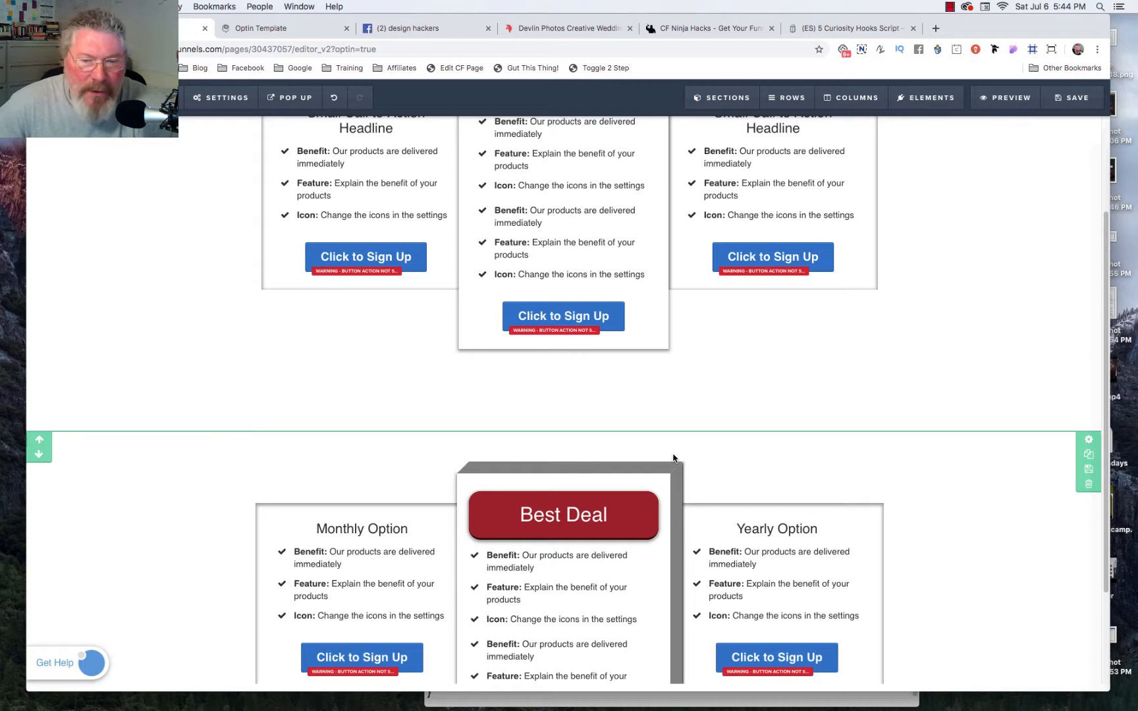
# Examine the #col-center-133 .col-inner:before rule in the custom CSS, and compare it with the full Best Deal box in the lower row
pyautogui.moveTo(212, 101)
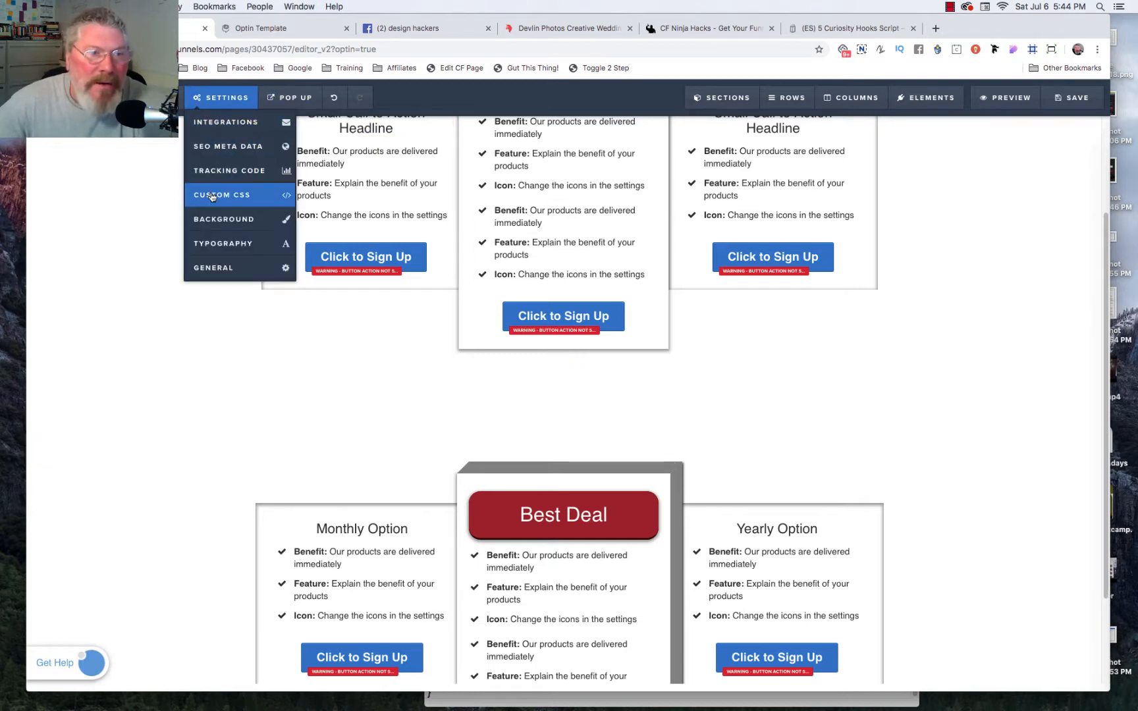
pyautogui.click(212, 195)
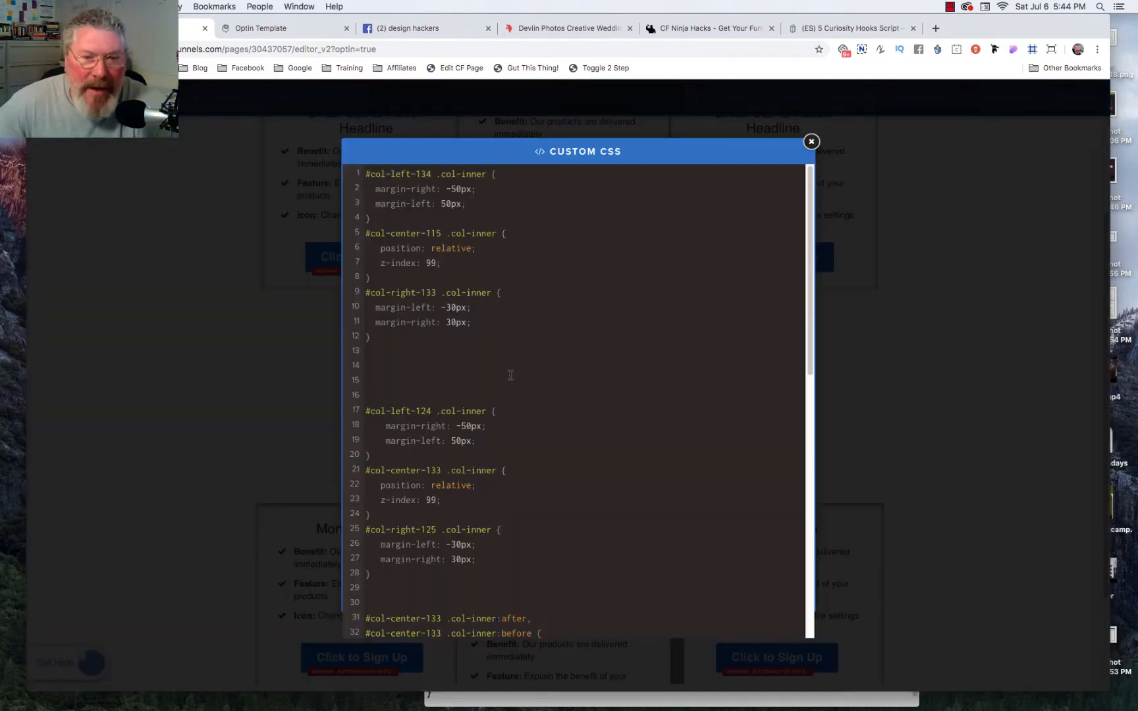
pyautogui.scroll(-5, 510, 375)
pyautogui.scroll(-4, 510, 375)
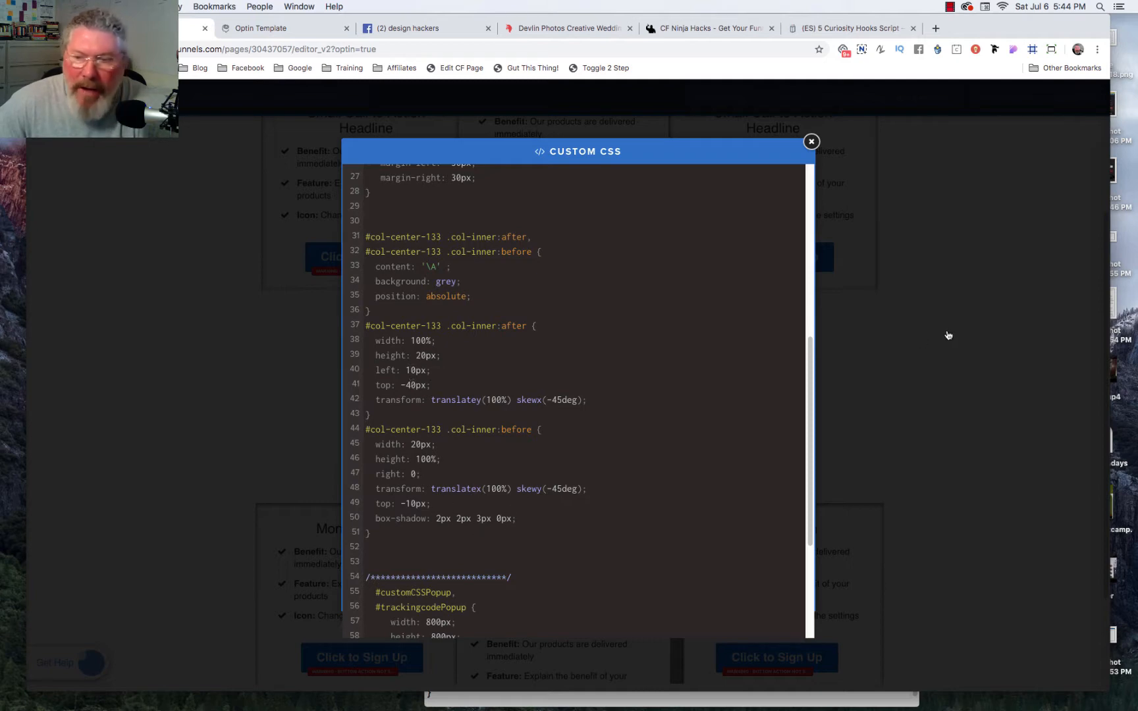
pyautogui.click(818, 491)
pyautogui.scroll(-5, 757, 412)
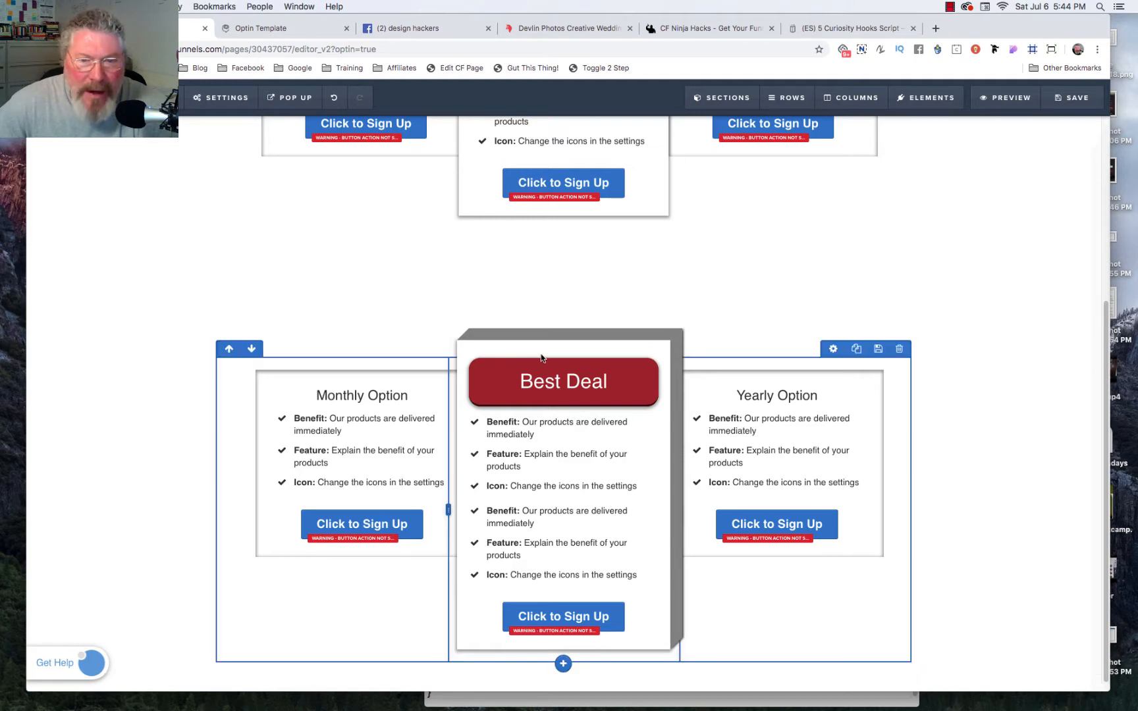
# Review the whole set of custom CSS rules for both pricing rows once more, and close the CSS editor
pyautogui.click(221, 98)
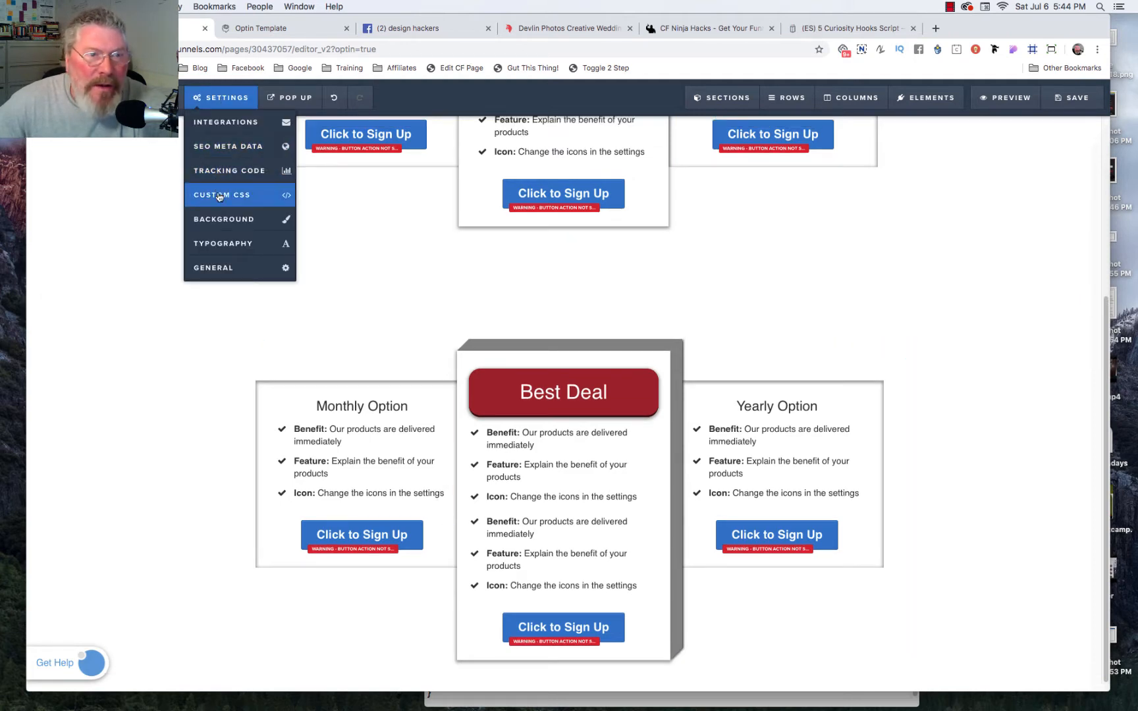
pyautogui.click(253, 206)
pyautogui.scroll(-10, 555, 290)
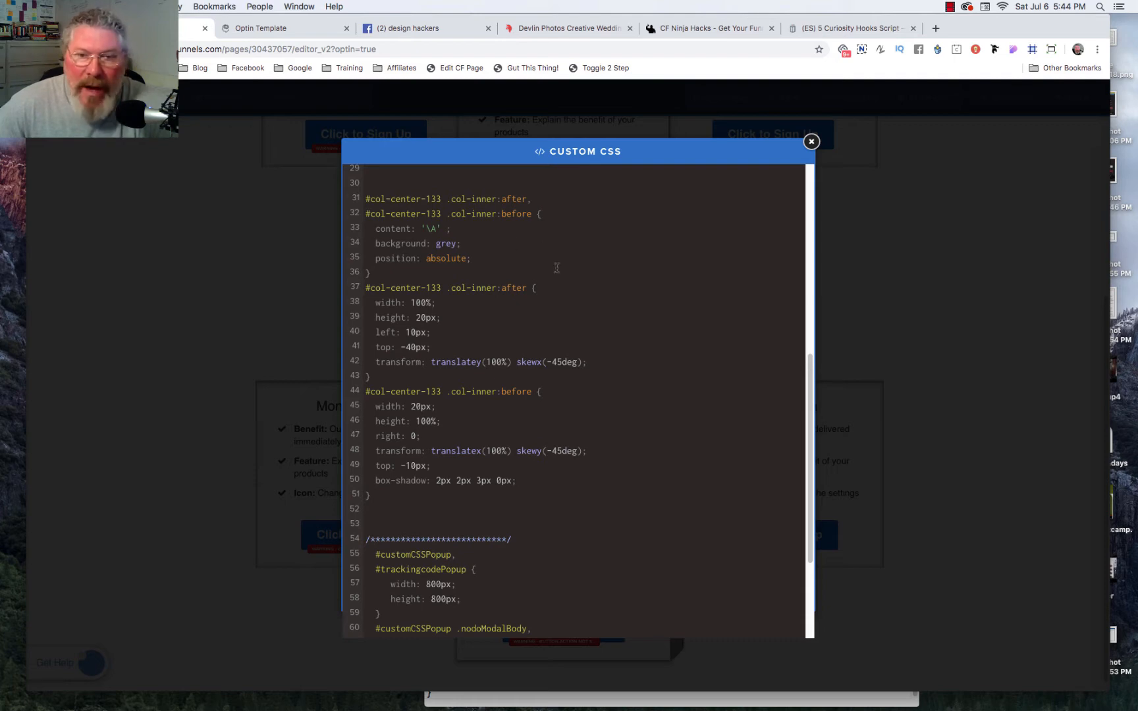
pyautogui.scroll(-2, 556, 267)
pyautogui.scroll(10, 557, 267)
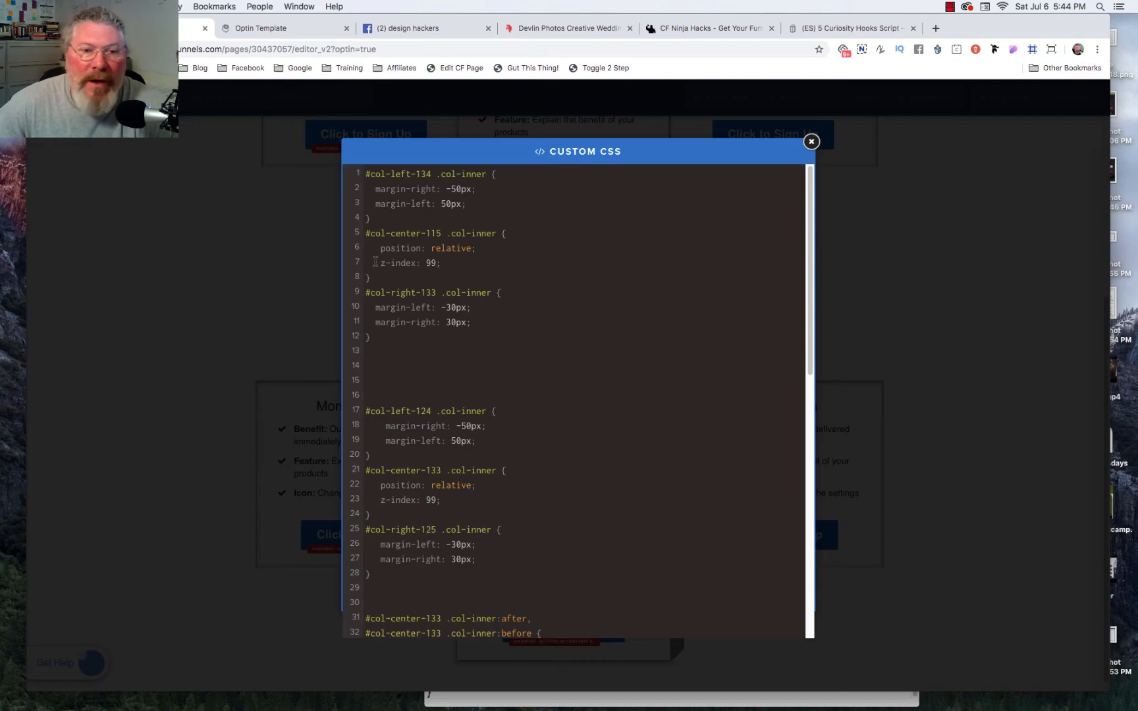
pyautogui.click(904, 212)
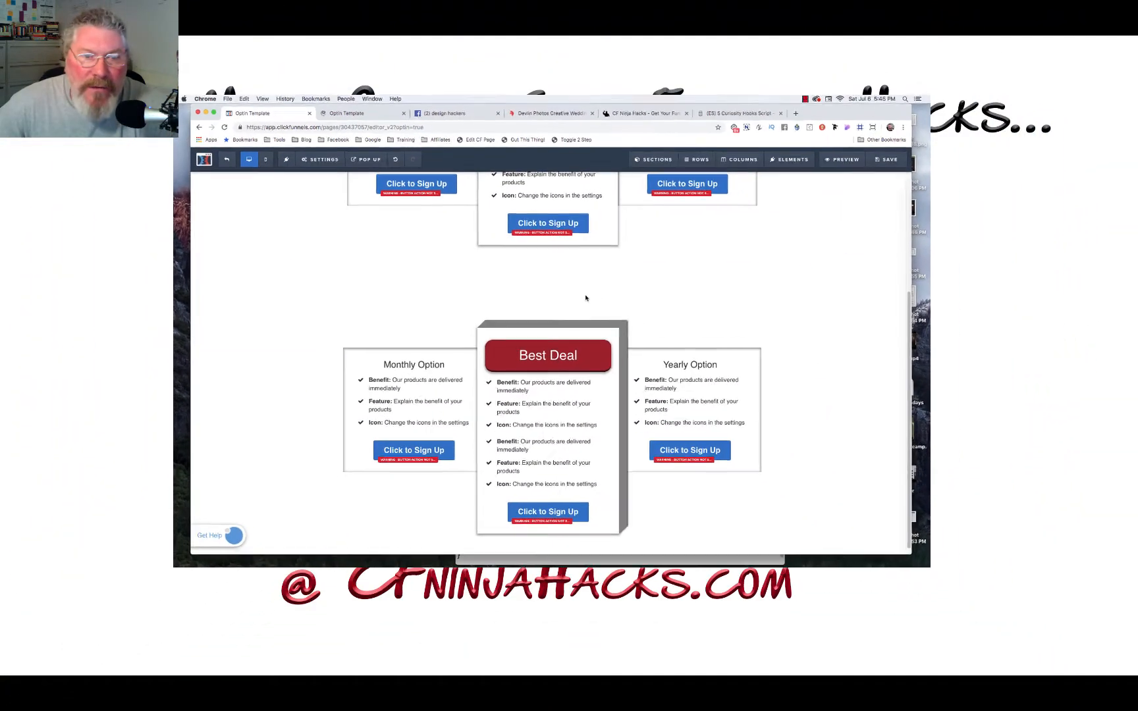